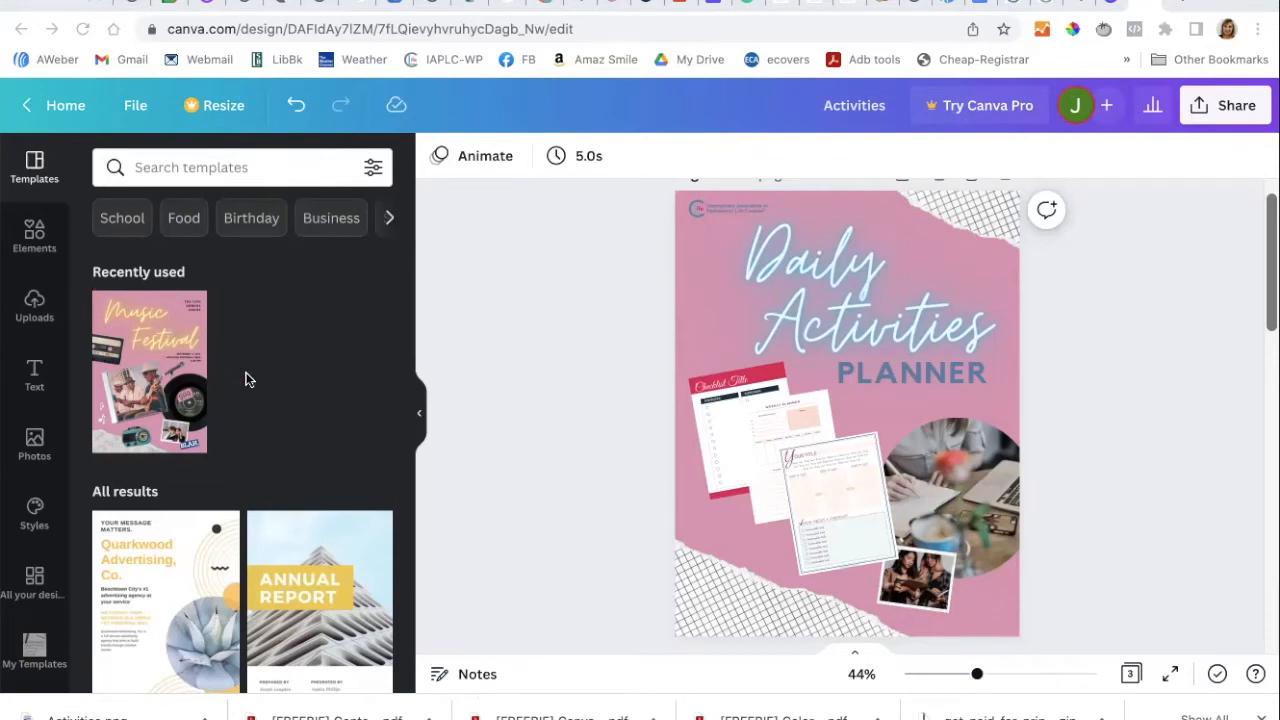
Step: Apply the recently used Music Festival template to the blank page 3
scroll(548, 387, down, 5)
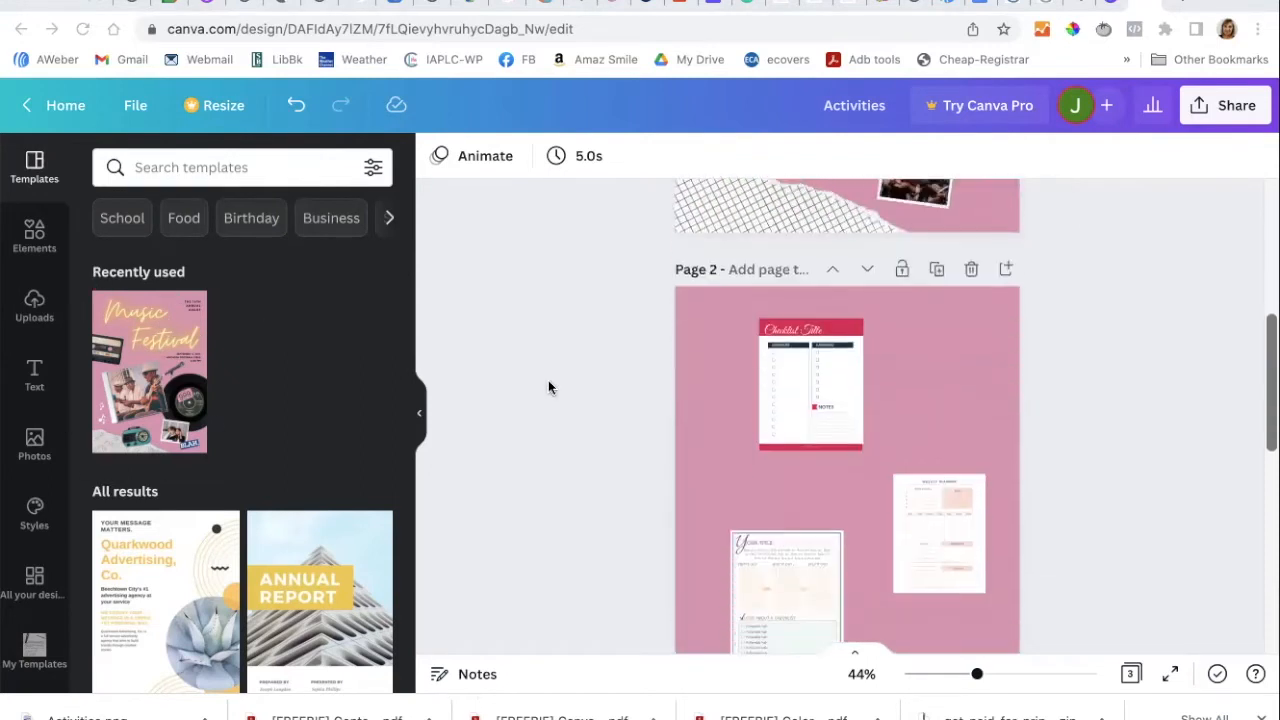
scroll(548, 387, down, 5)
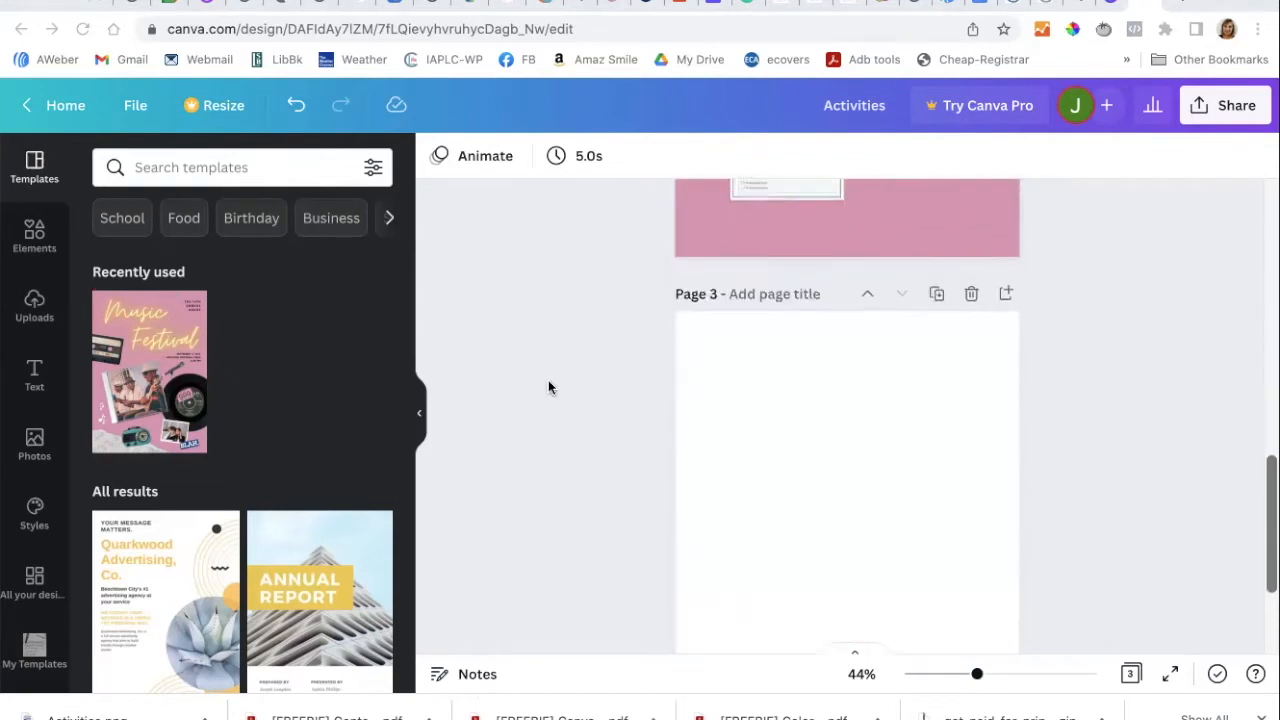
click(152, 393)
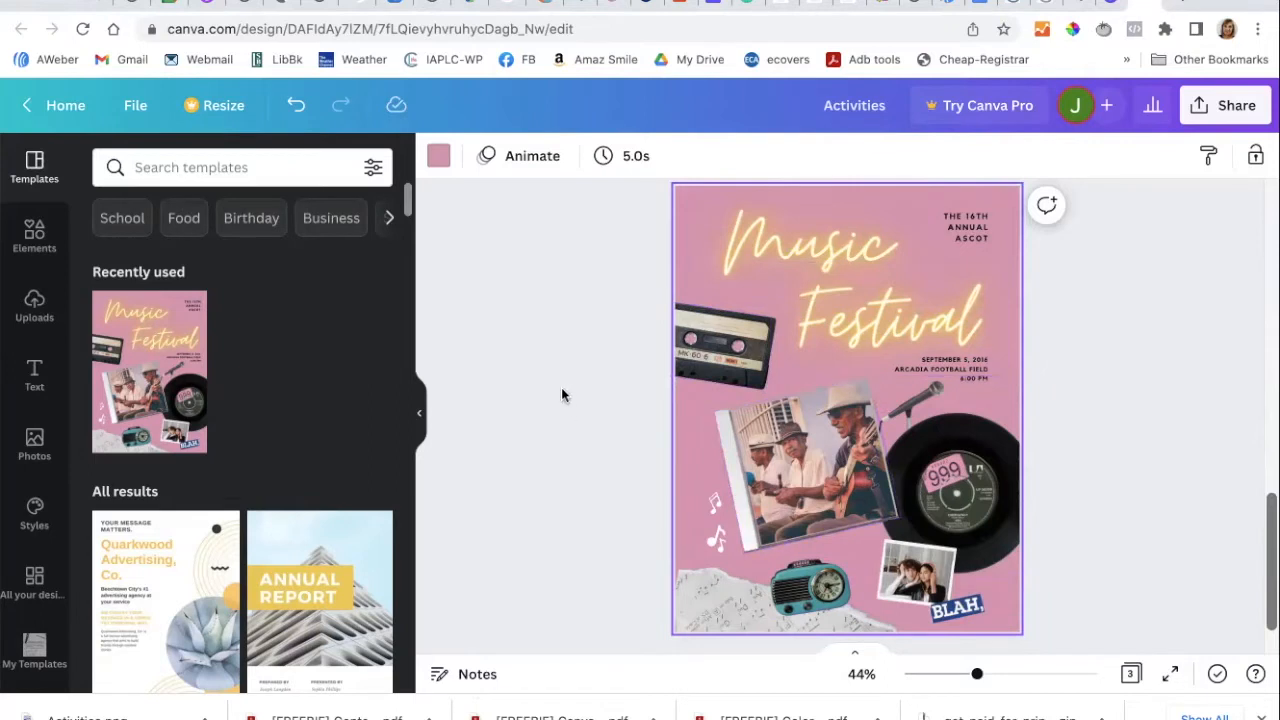
Step: Compare the Daily Activities cover on page 1 with the Music Festival template and look at the text color choices for its "Festival" title
scroll(565, 395, down, 5)
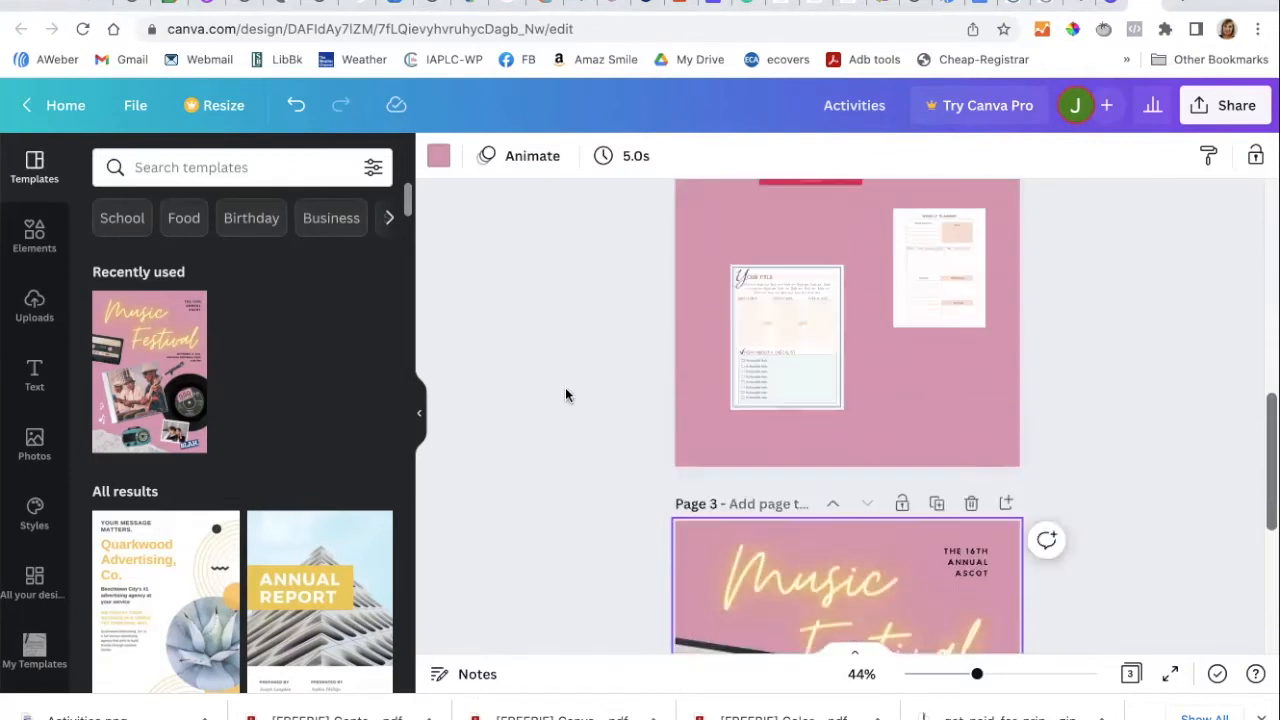
scroll(565, 395, up, 5)
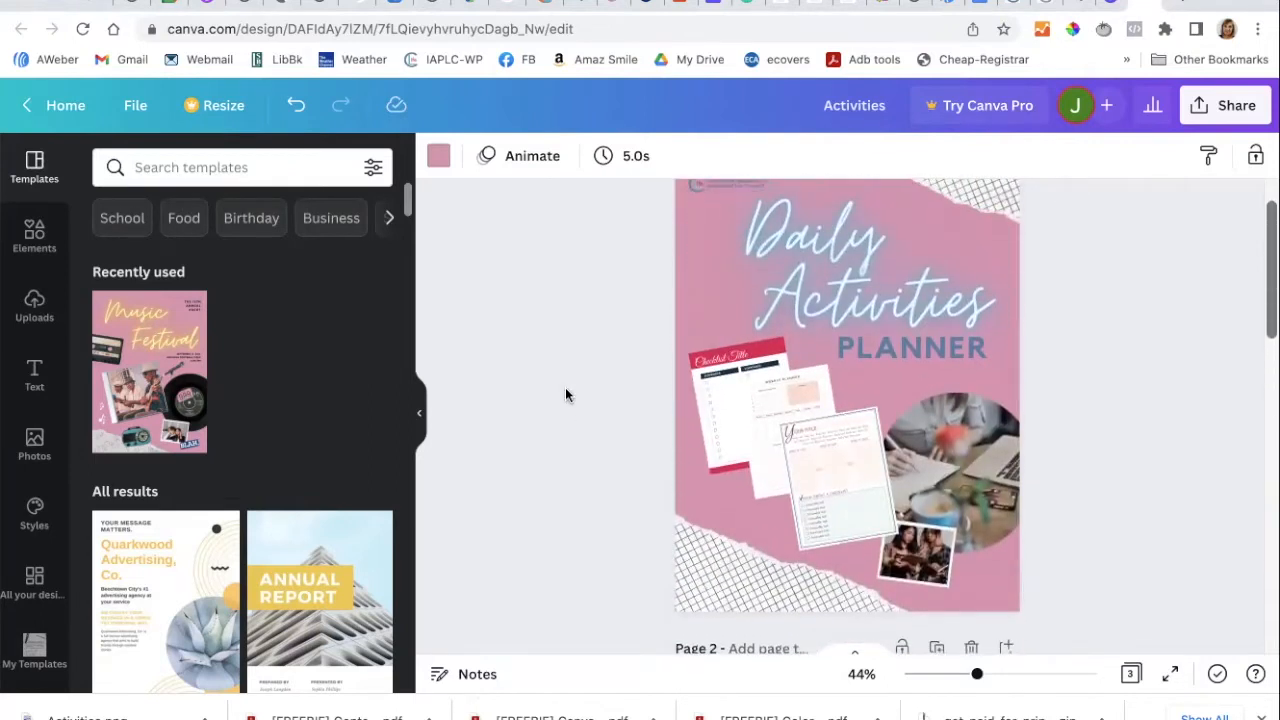
scroll(565, 395, down, 1)
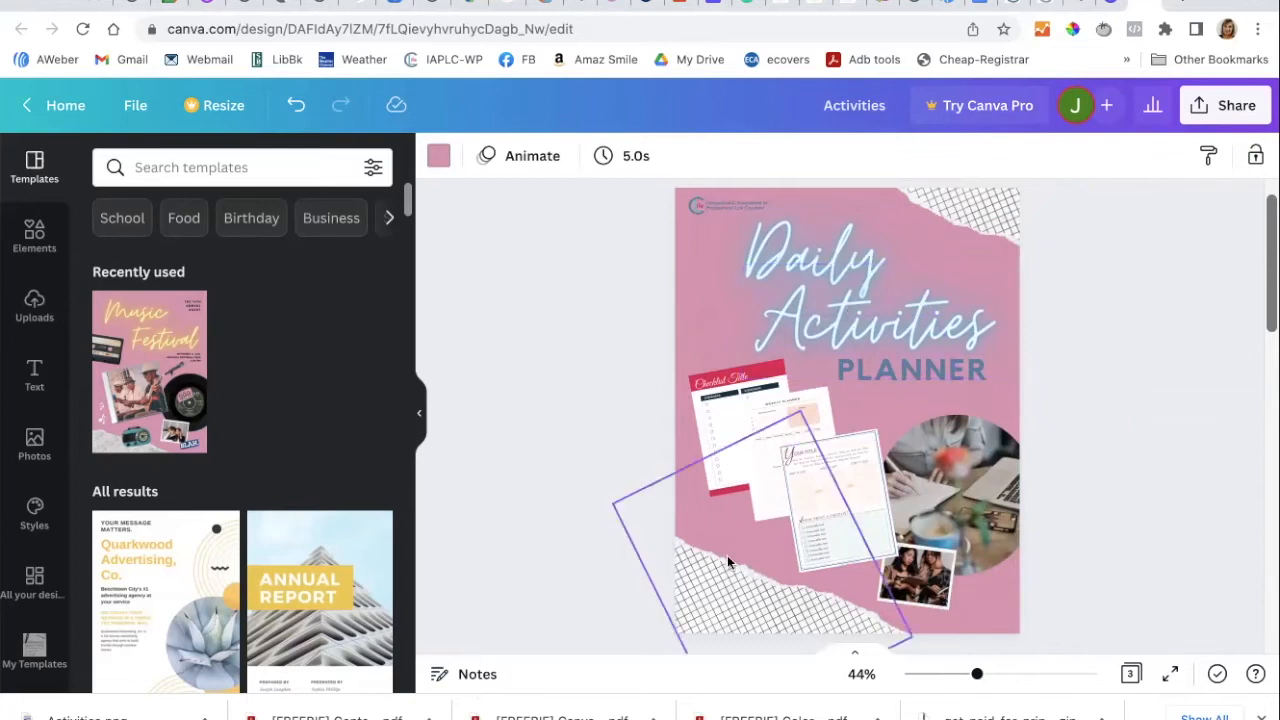
scroll(727, 560, down, 10)
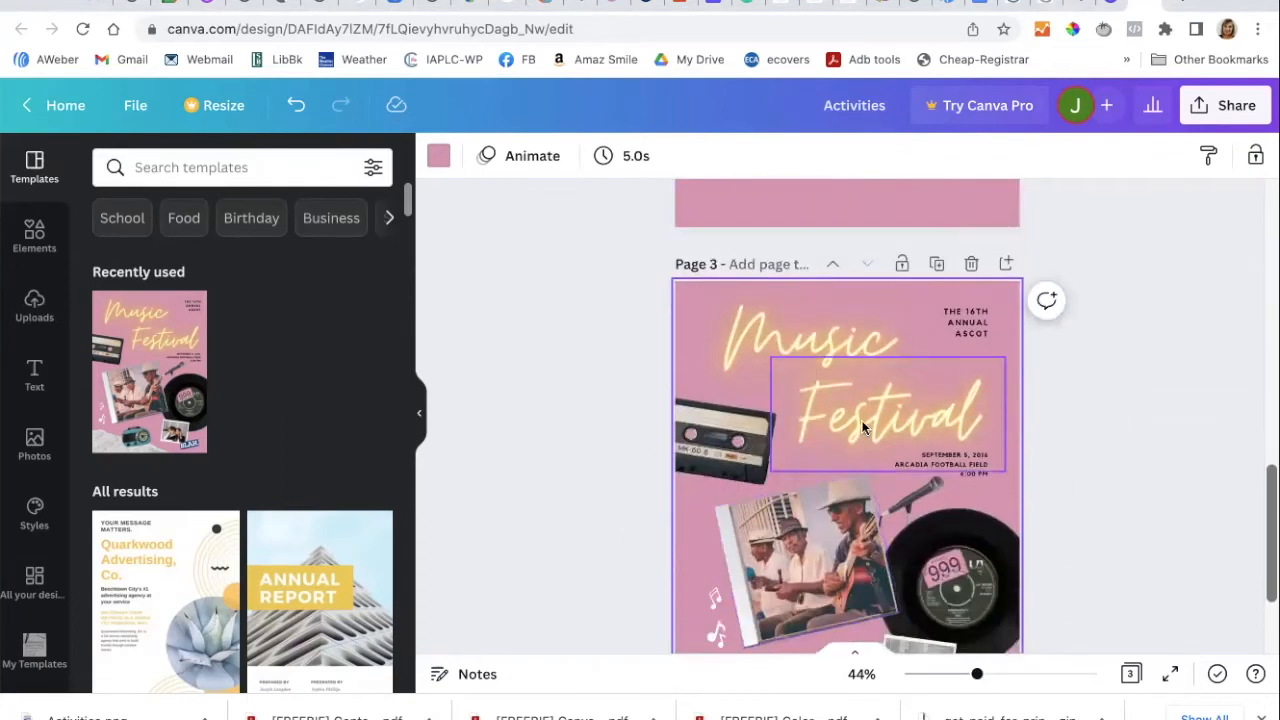
click(866, 428)
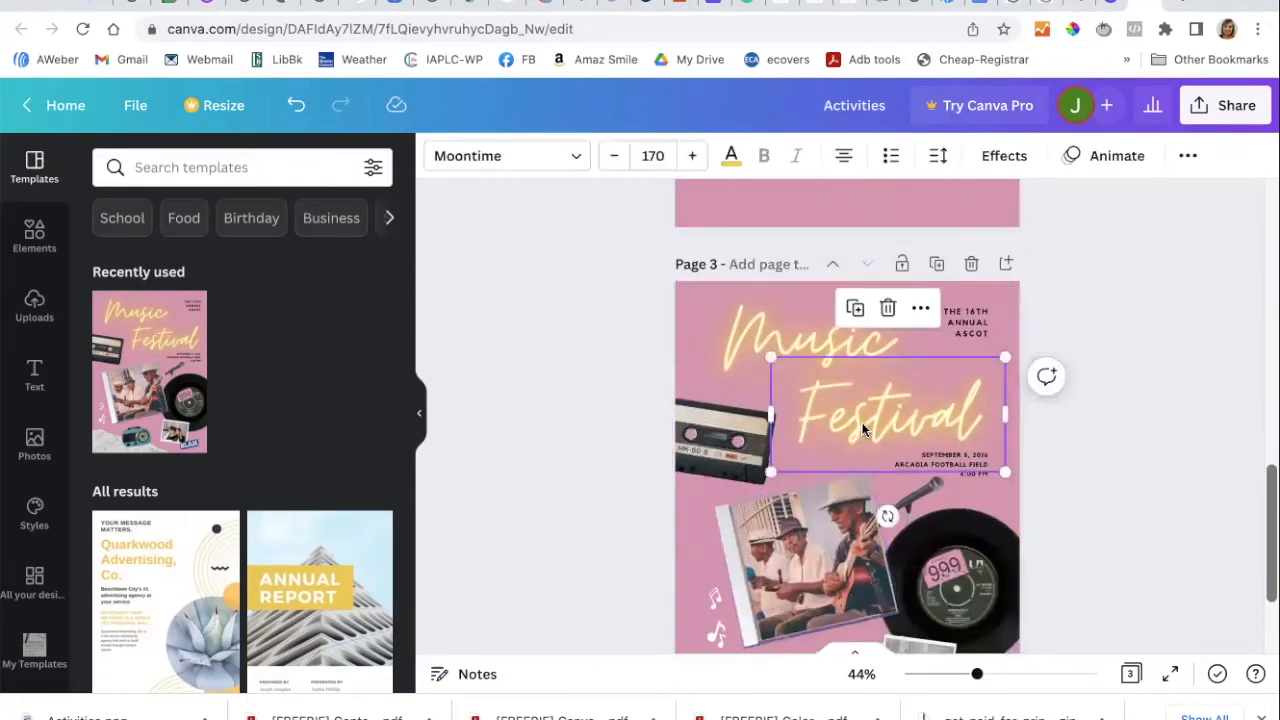
click(731, 158)
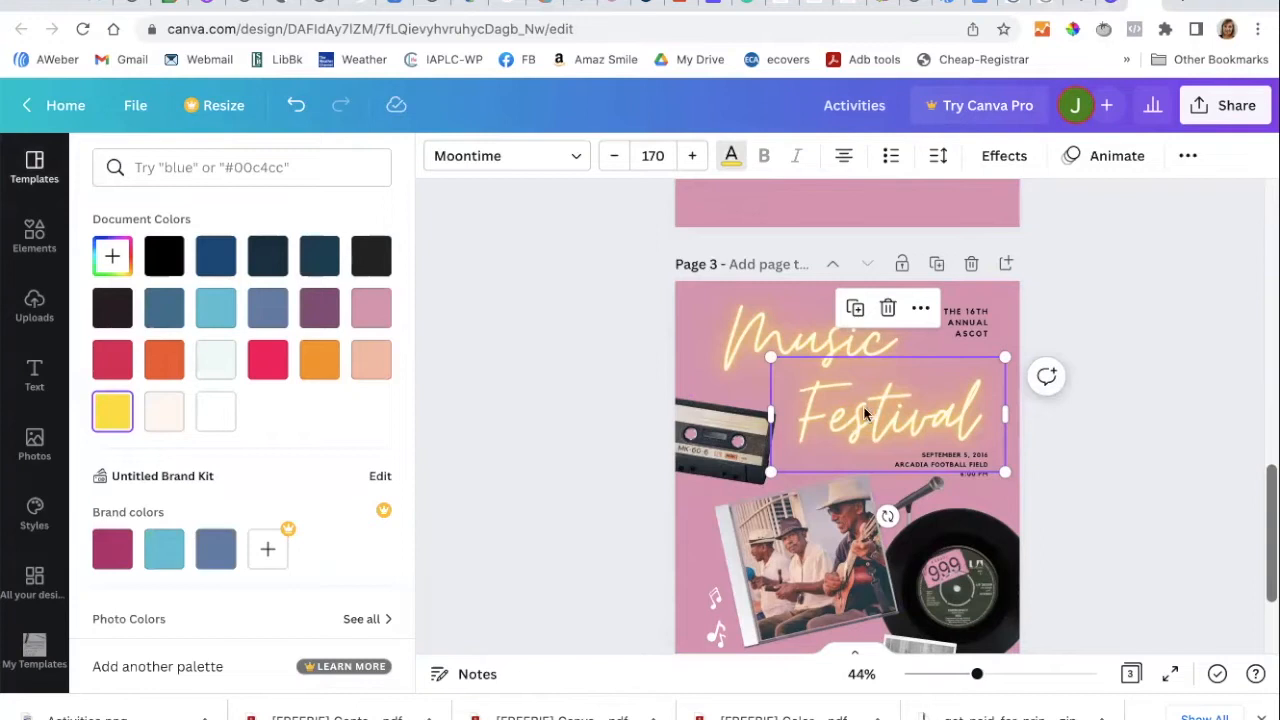
click(536, 406)
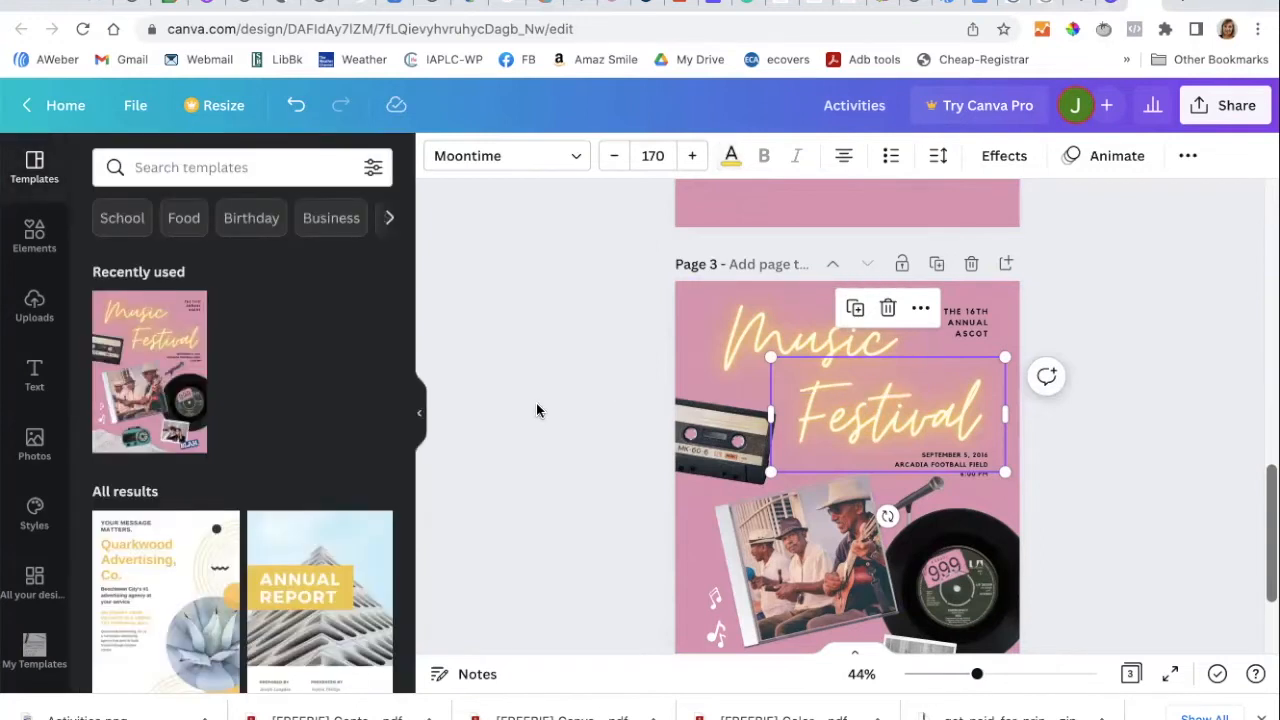
Step: Delete the vinyl record image from its circular frame on page 3
scroll(960, 602, down, 1)
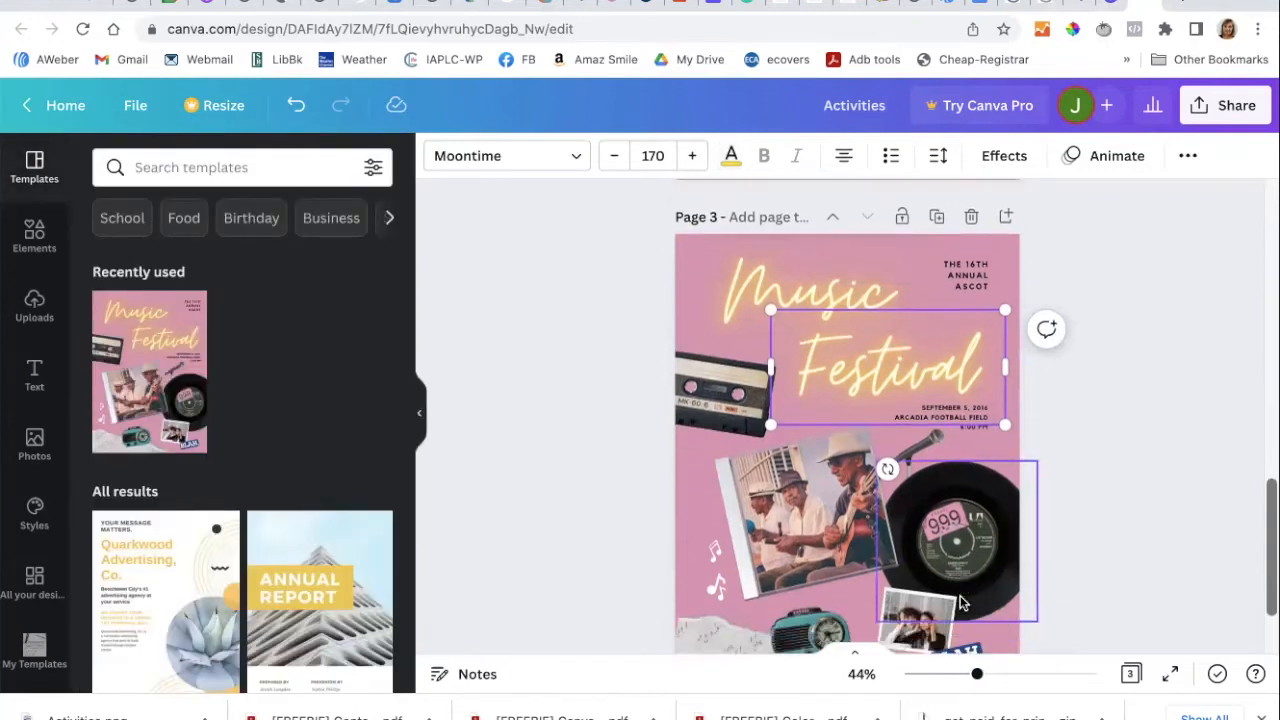
click(966, 535)
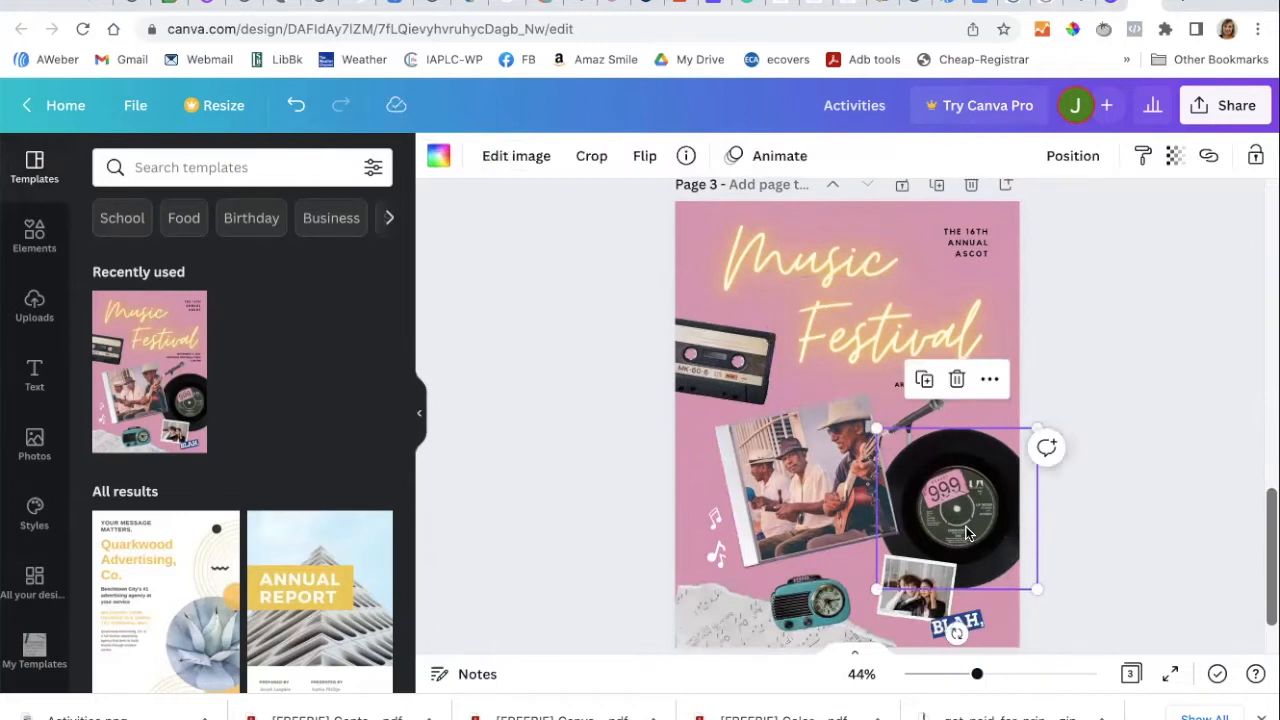
key(Delete)
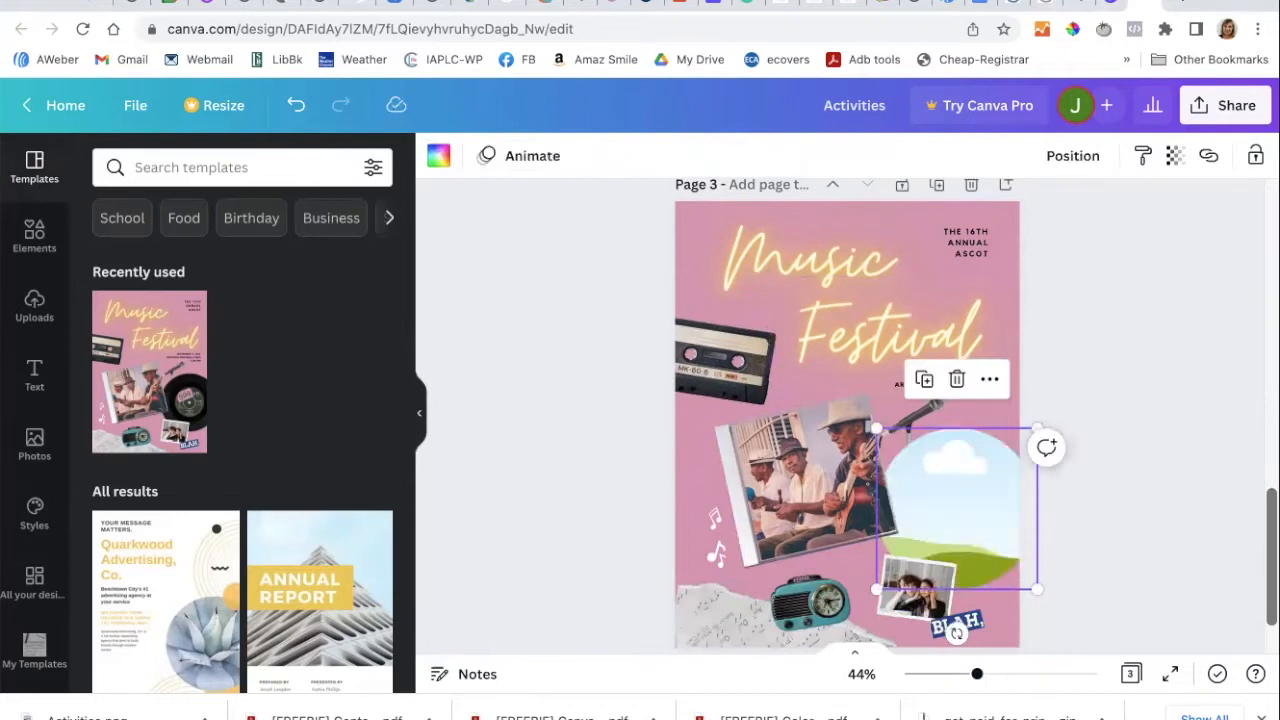
Step: Look over the planner page images on page 2 and the finished Daily Activities Planner cover on page 1
scroll(987, 501, up, 10)
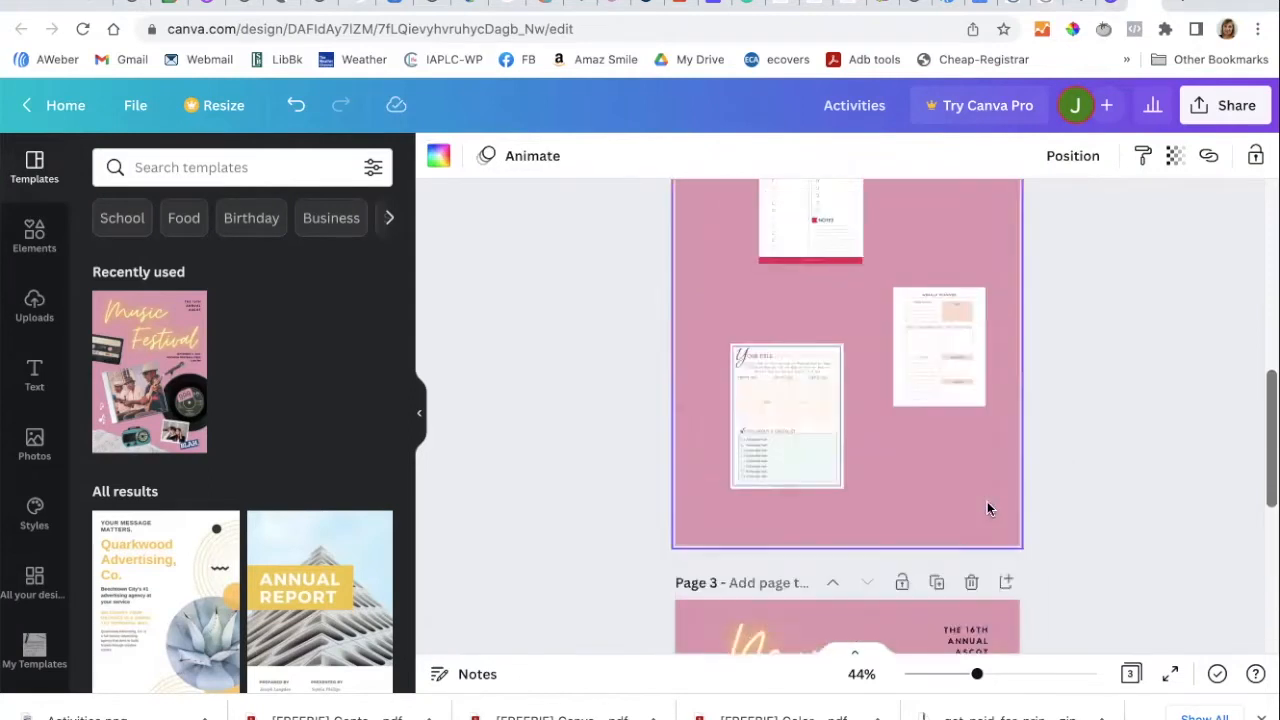
scroll(987, 501, down, 2)
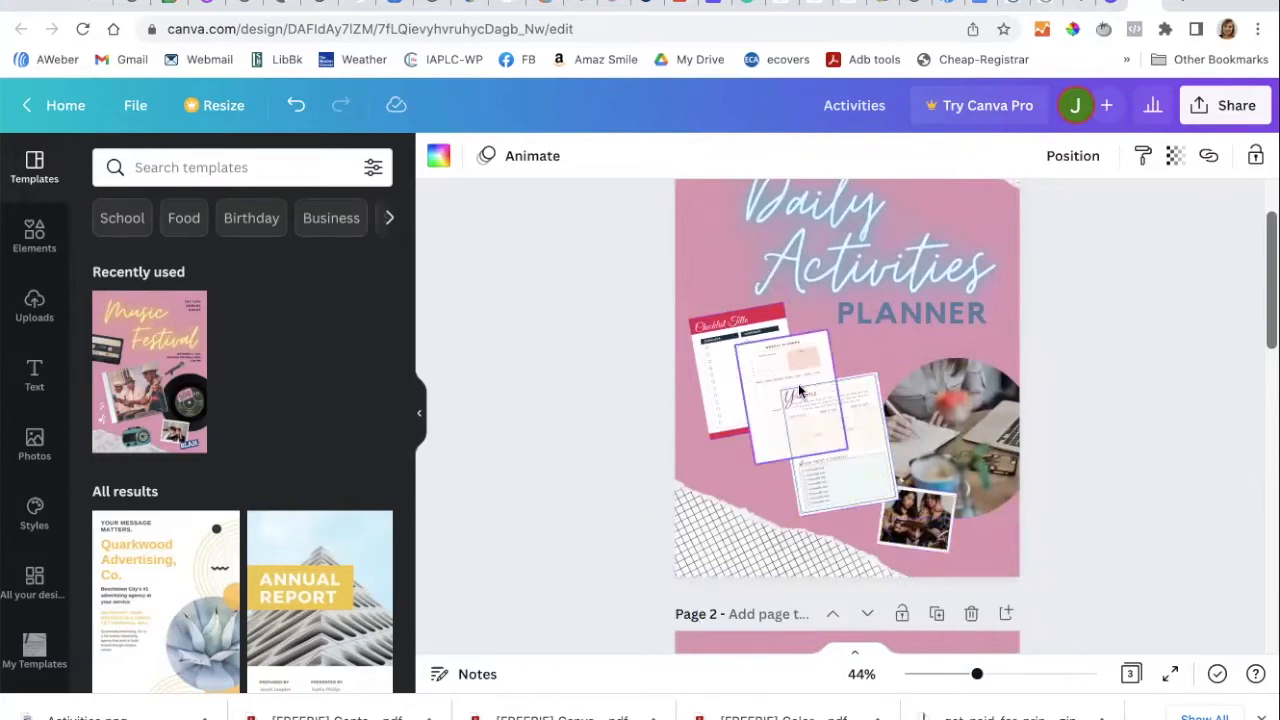
scroll(550, 482, up, 2)
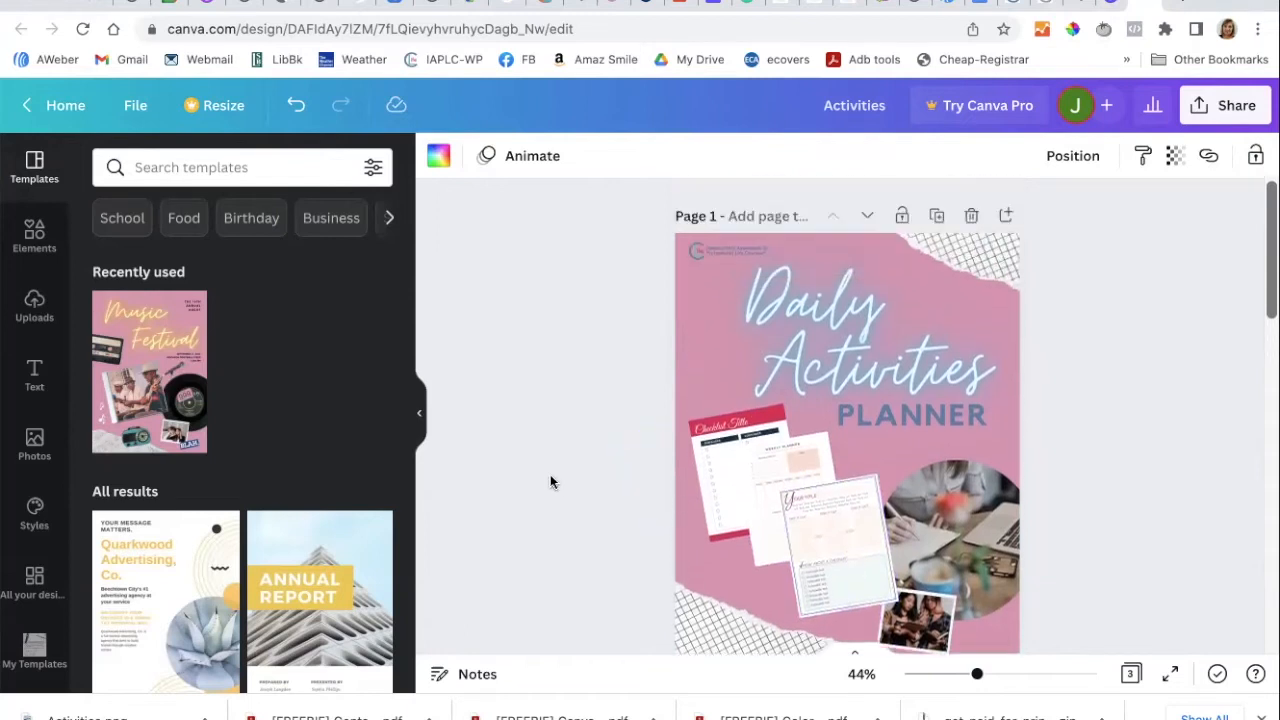
scroll(550, 482, down, 3)
scroll(550, 482, up, 2)
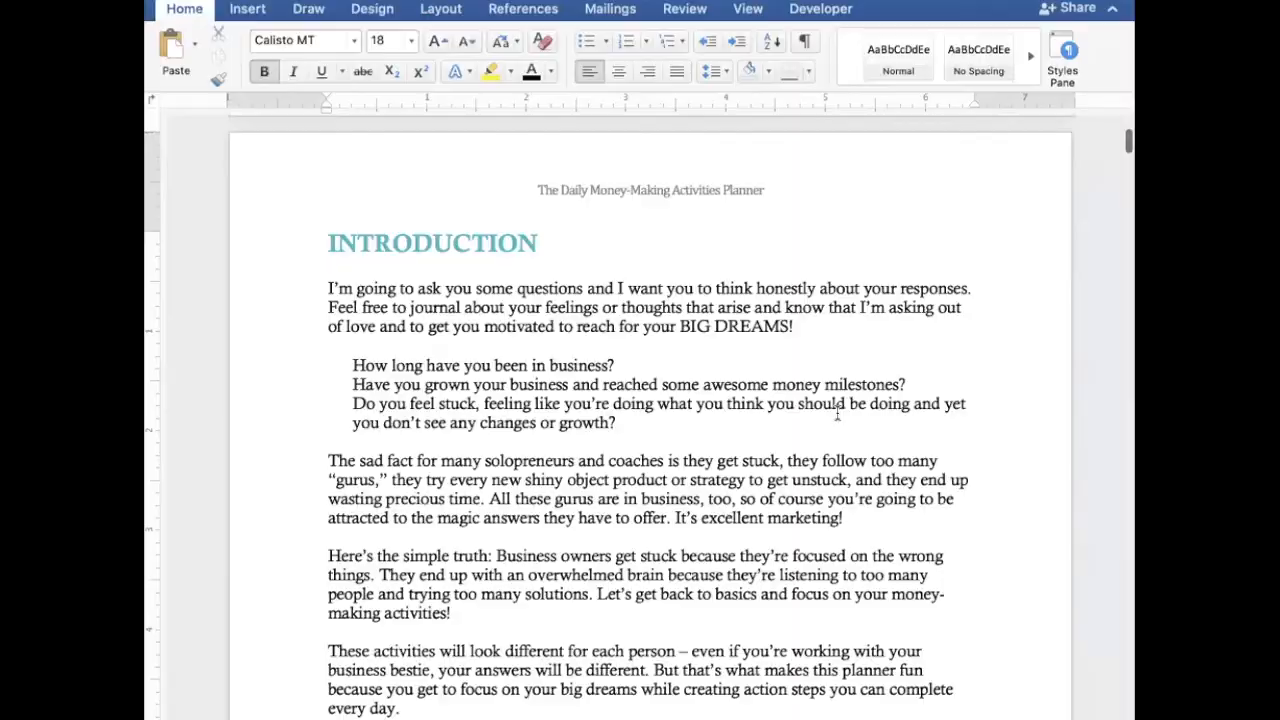
Step: Switch to the planner document in Word and insert the Daily Activities Planner cover picture from file on the blank page before the Introduction
scroll(838, 415, down, 8)
scroll(838, 420, up, 5)
scroll(838, 415, up, 10)
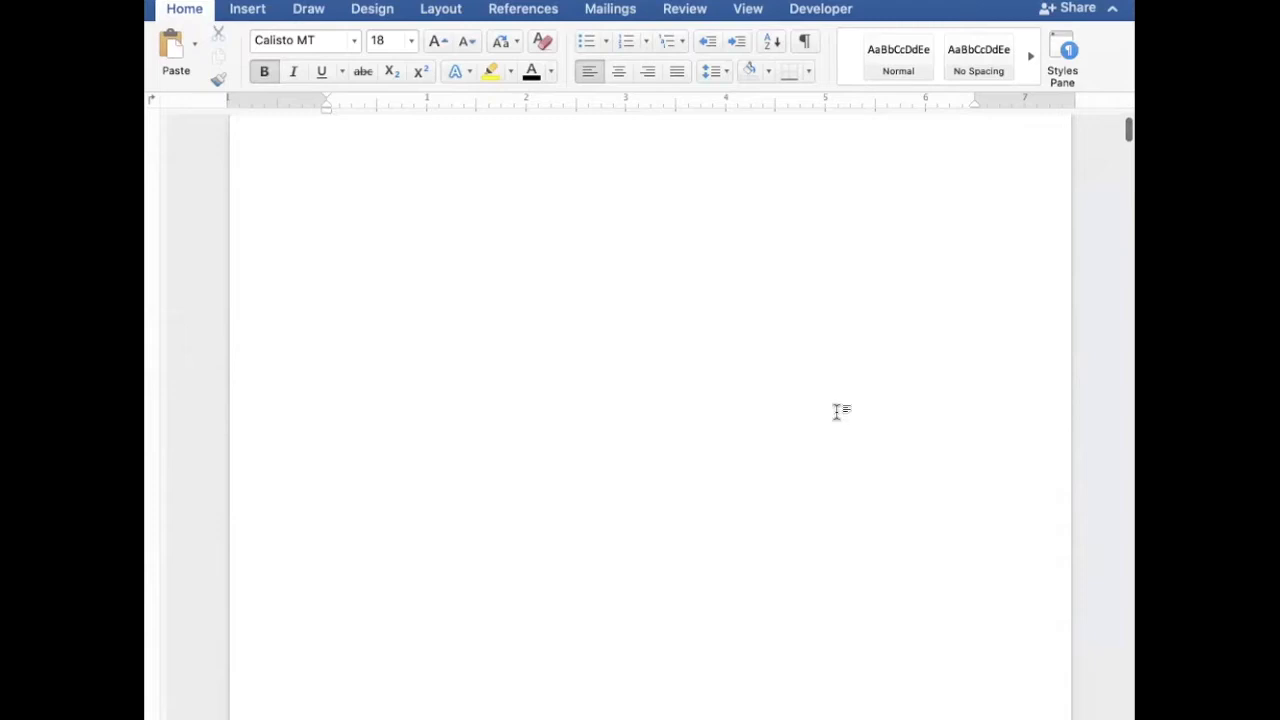
scroll(838, 412, up, 2)
drag(1133, 718, 1174, 719)
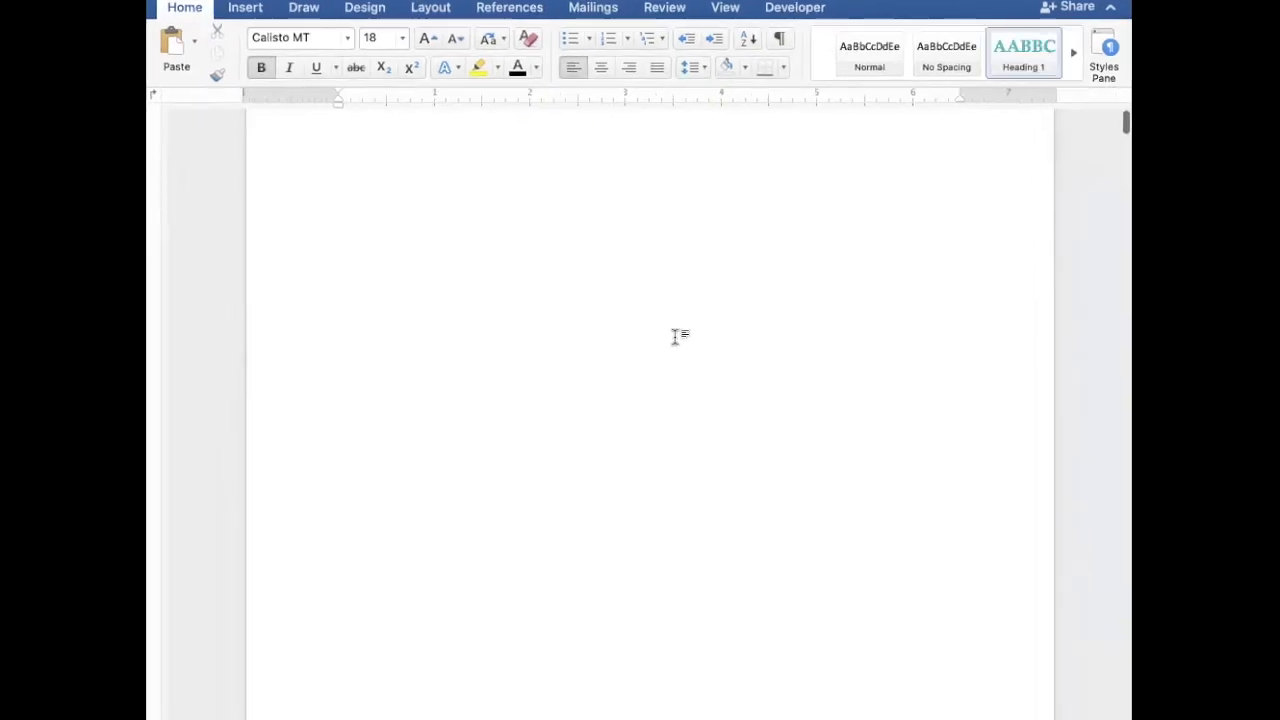
click(572, 222)
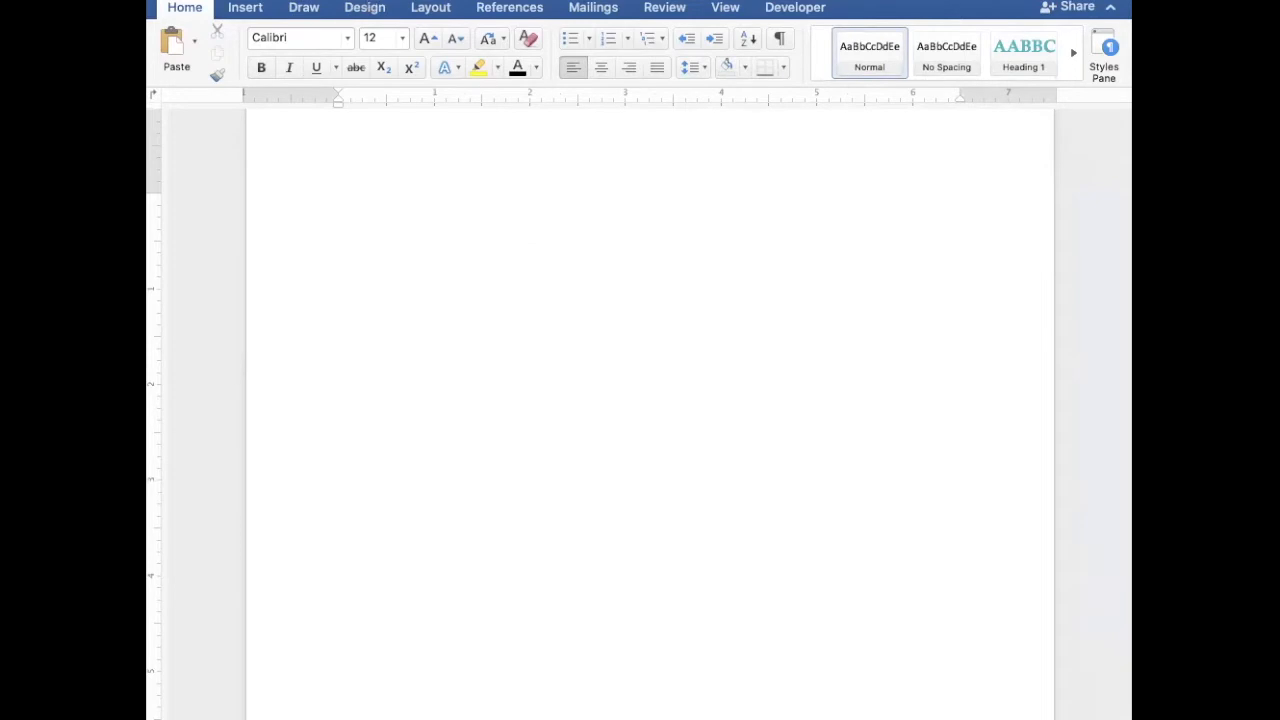
click(362, 0)
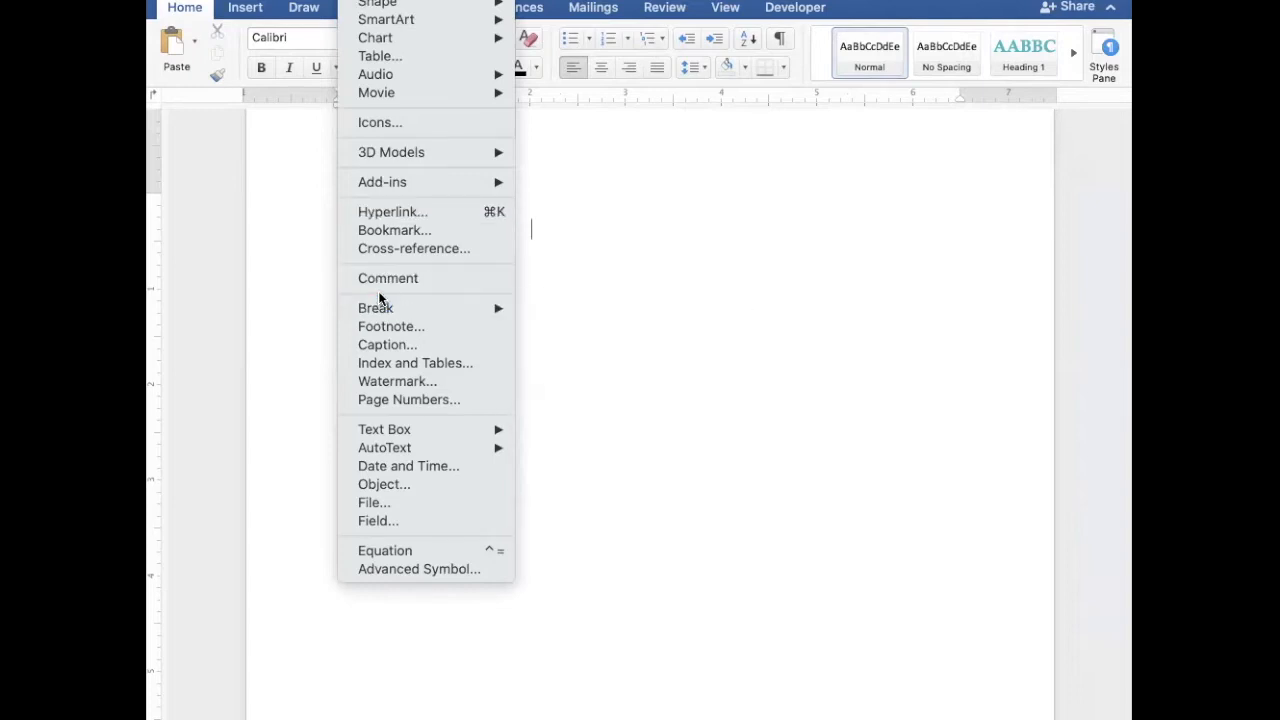
mouse_move(440, 0)
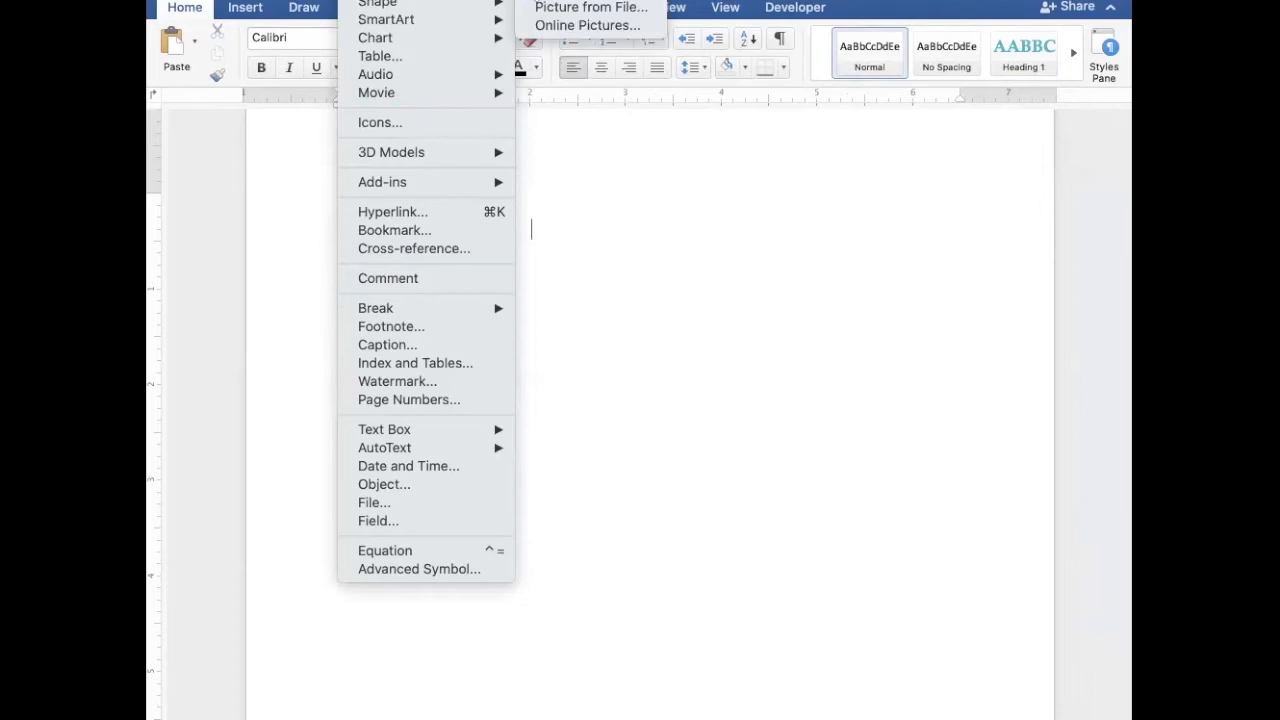
click(560, 8)
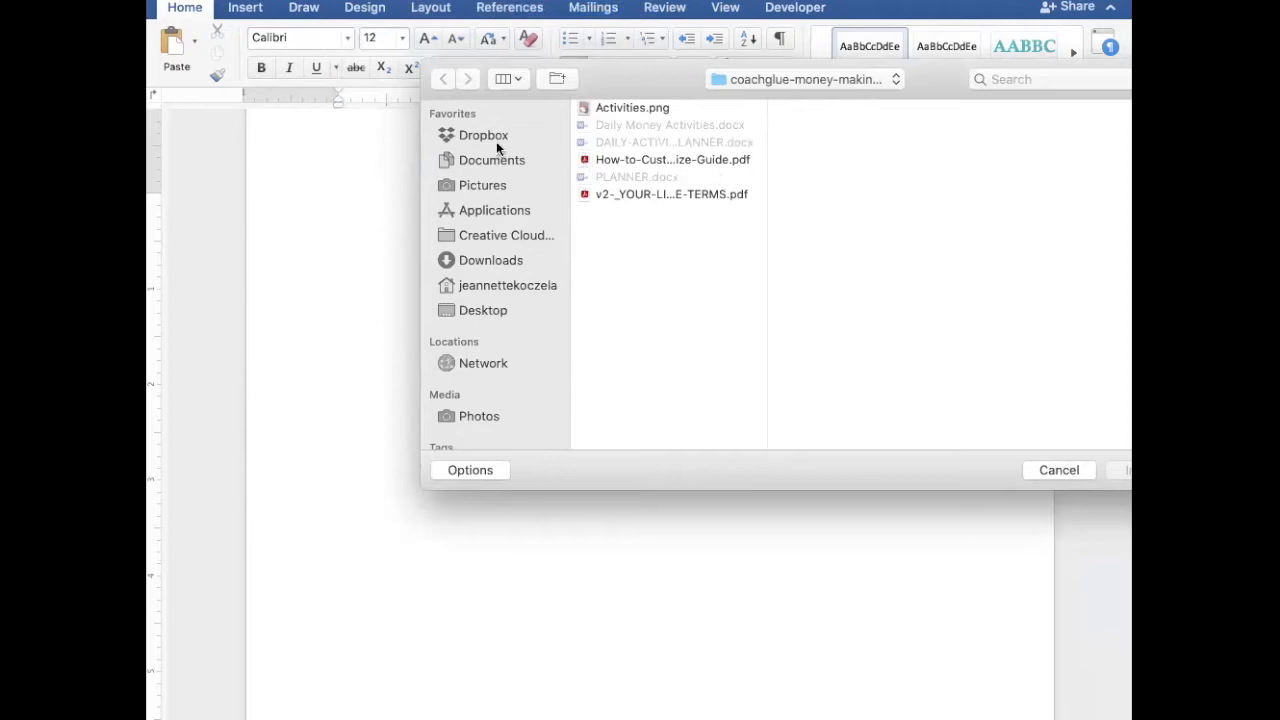
click(513, 160)
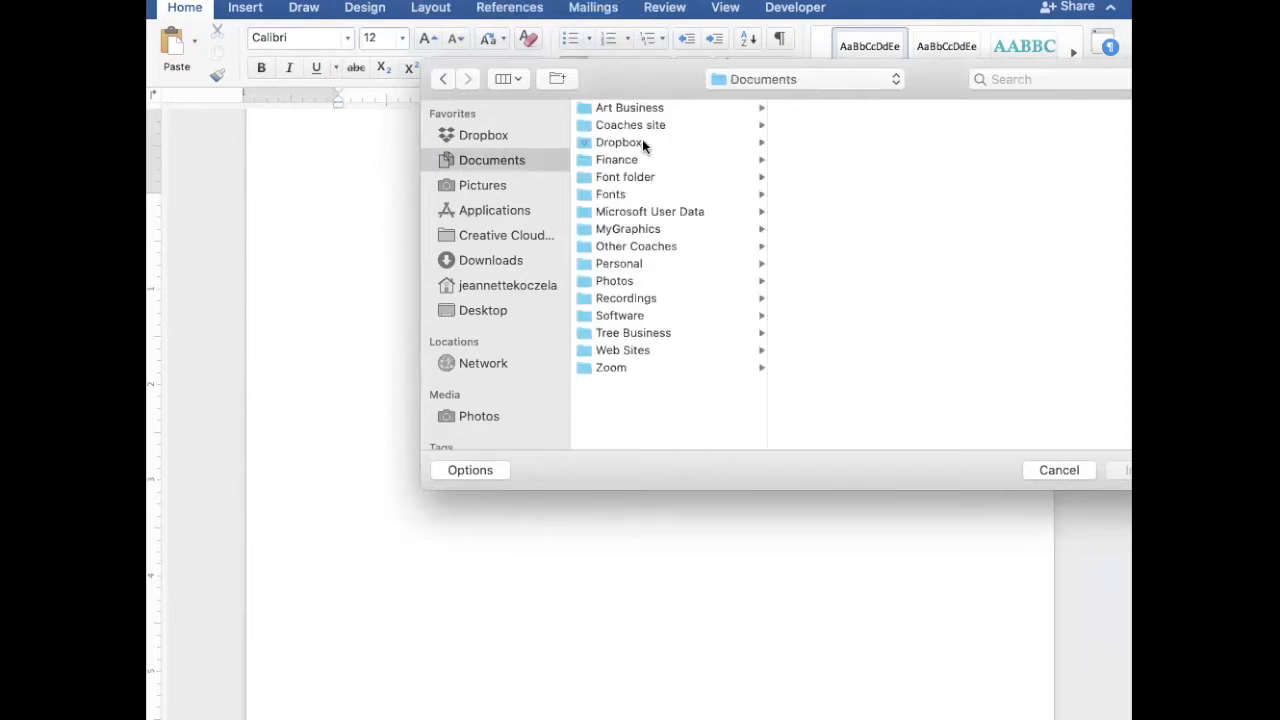
click(650, 124)
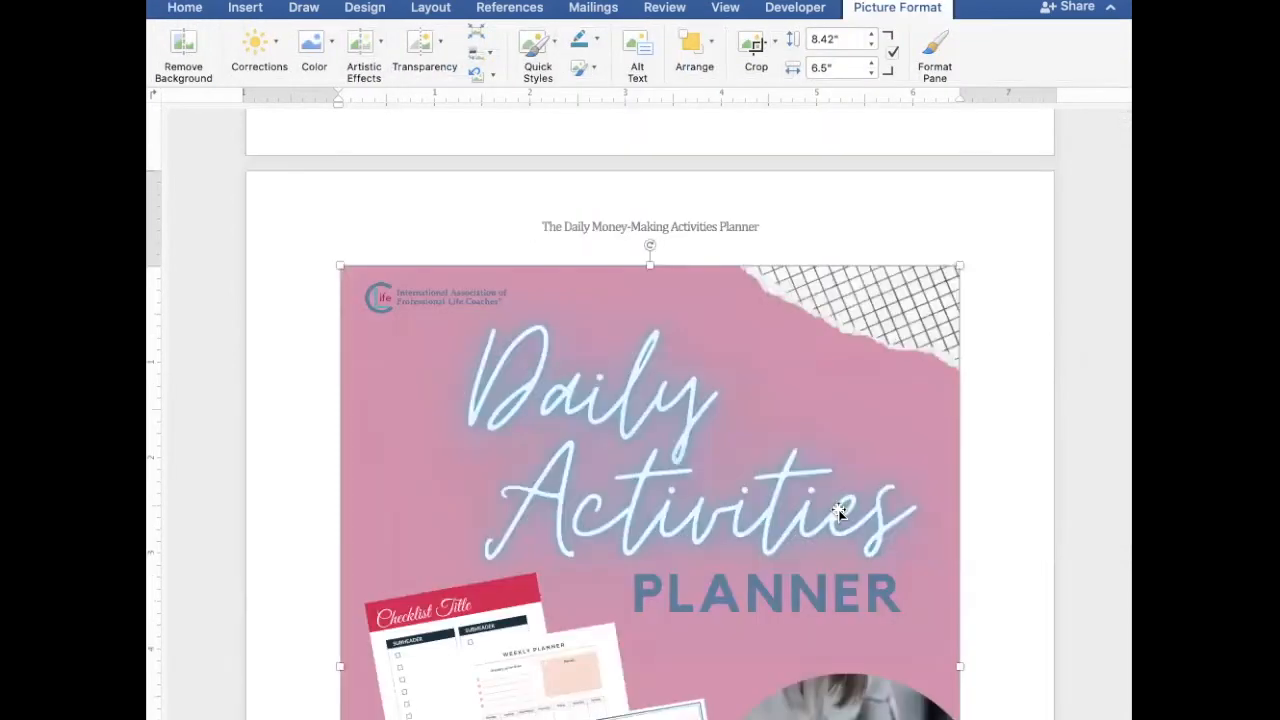
Step: Remove the blank page above the inserted cover picture so the picture sits on the document's first page
scroll(838, 512, up, 5)
scroll(838, 516, up, 3)
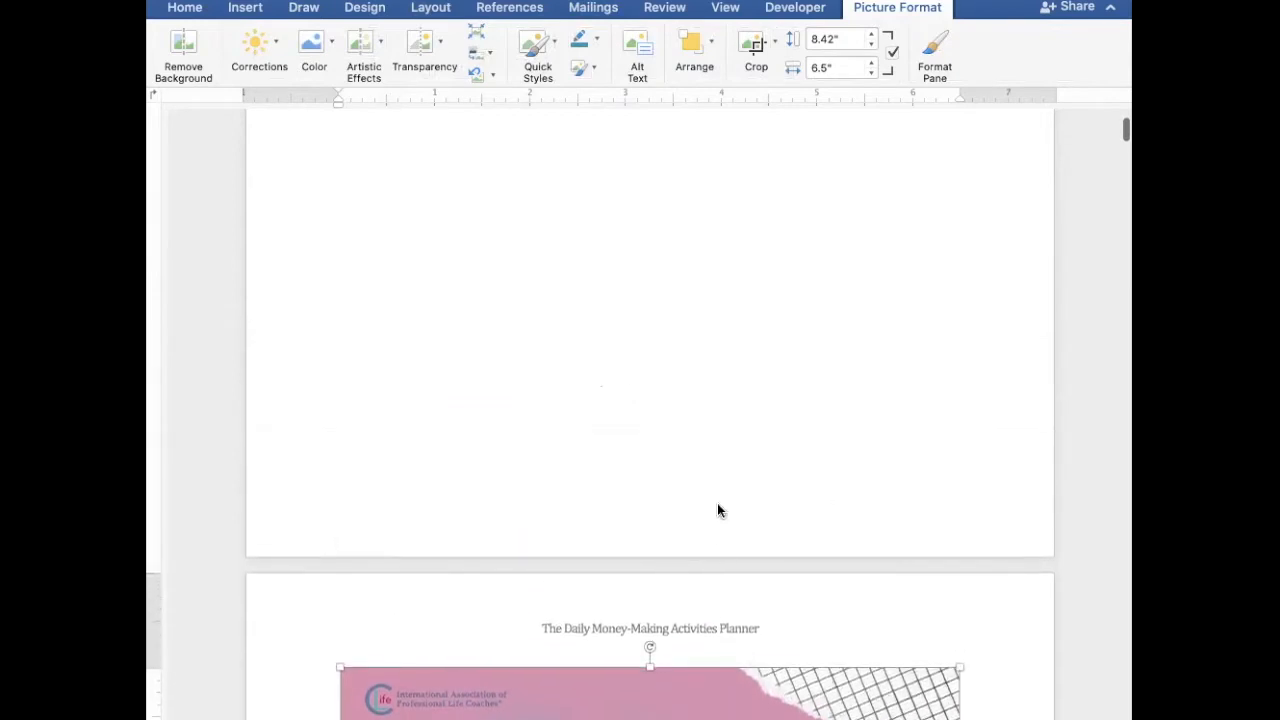
scroll(748, 231, down, 10)
scroll(748, 228, up, 6)
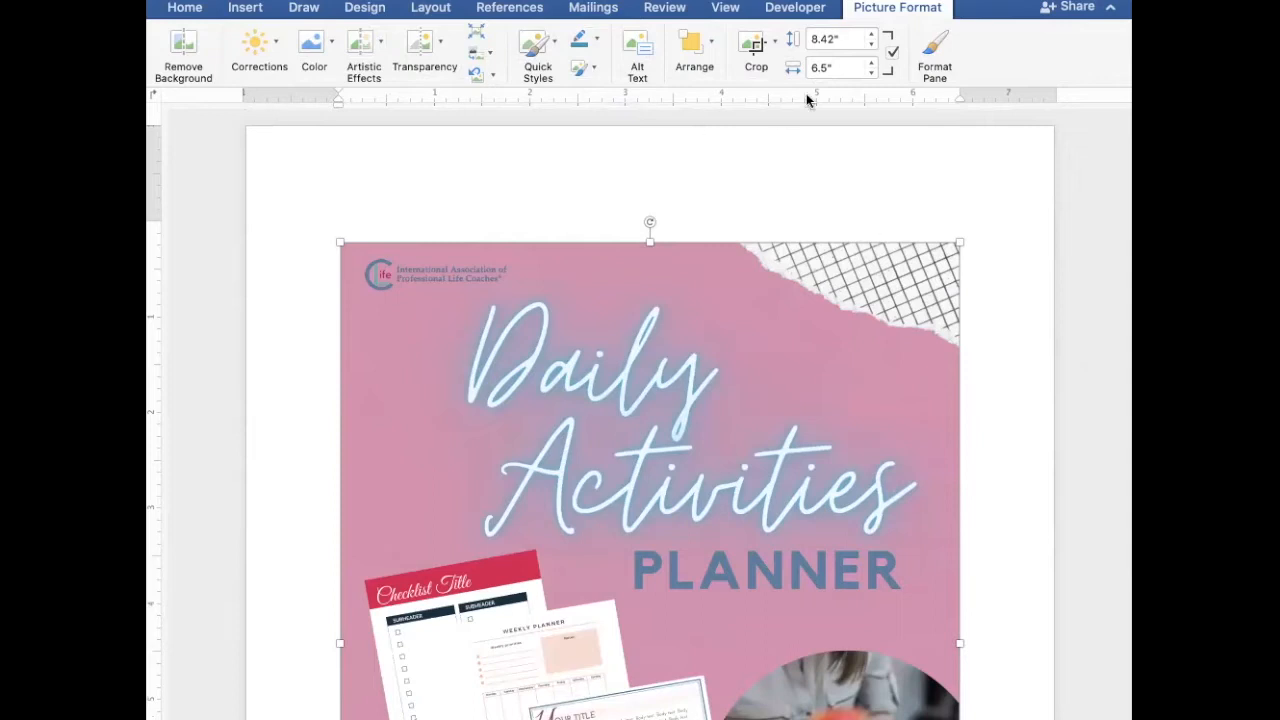
Step: Change the cover picture's text wrapping so it can be placed freely, and move it flush into the page's upper-left corner
click(713, 48)
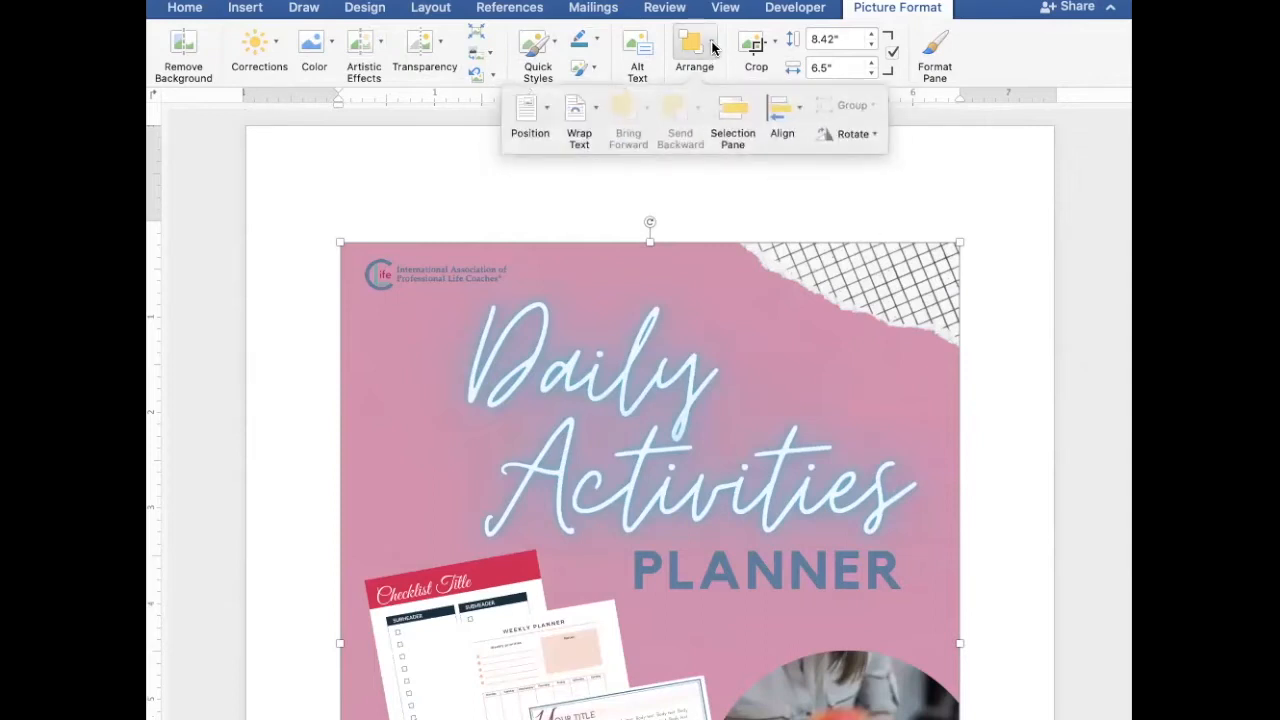
click(595, 107)
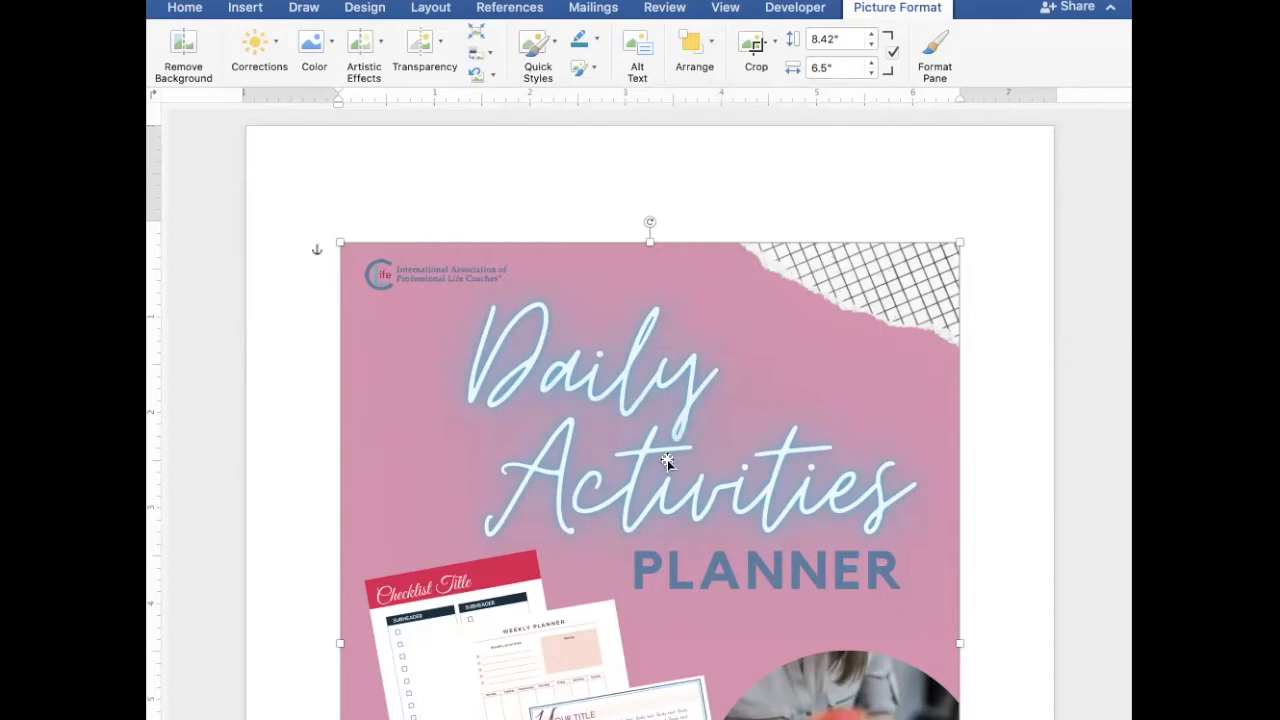
drag(667, 461, 578, 345)
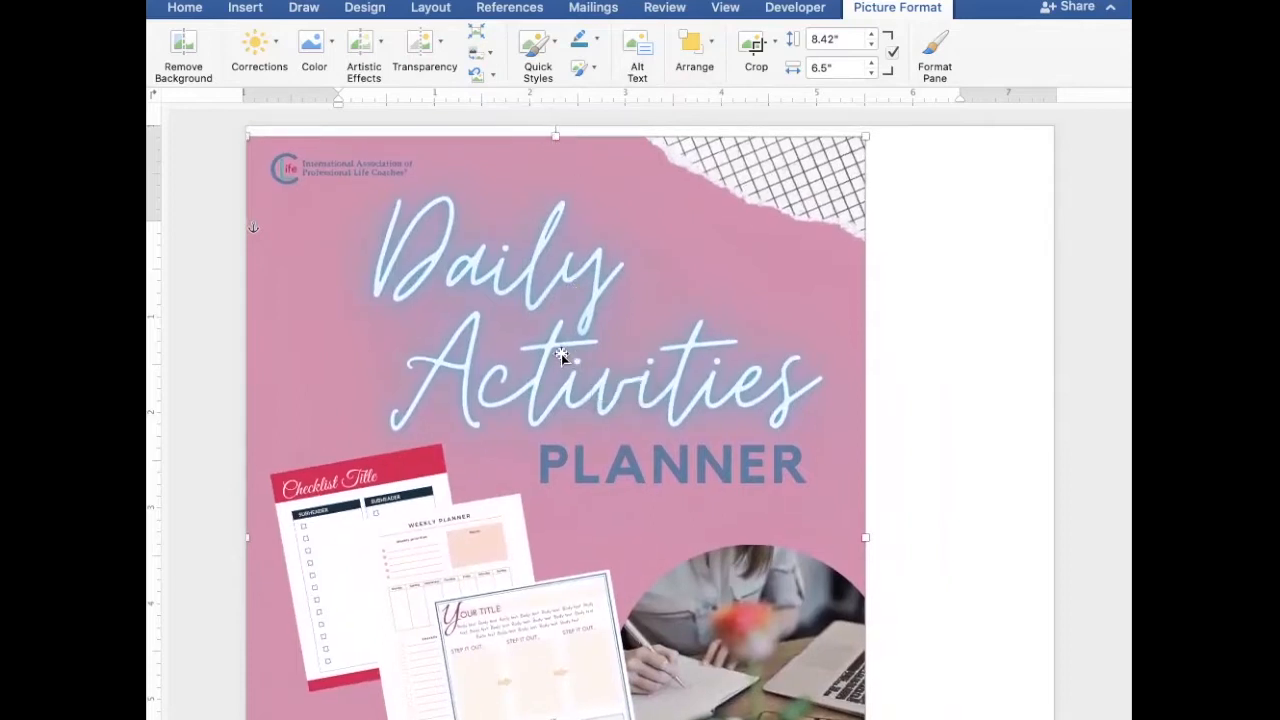
drag(600, 527, 592, 508)
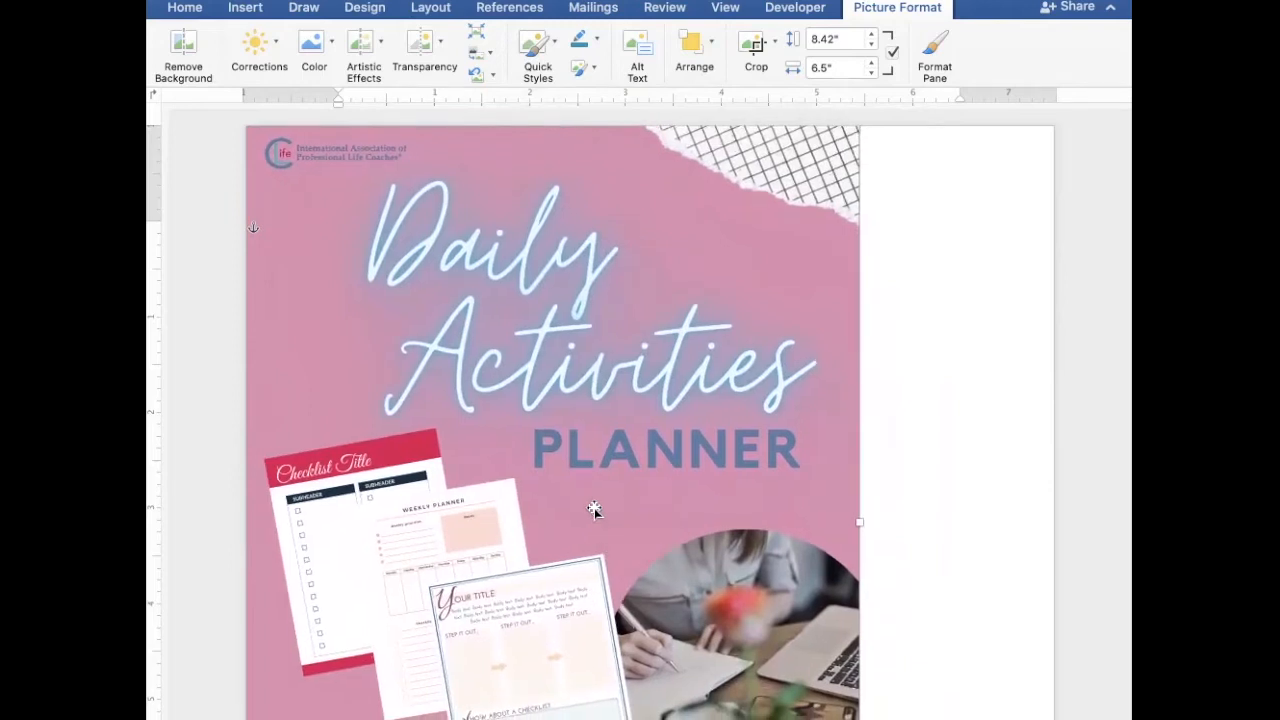
Step: Enlarge the cover picture to about 8.56" wide by 11.08" high so it fills the first page down to its lower-right corner
scroll(592, 508, down, 10)
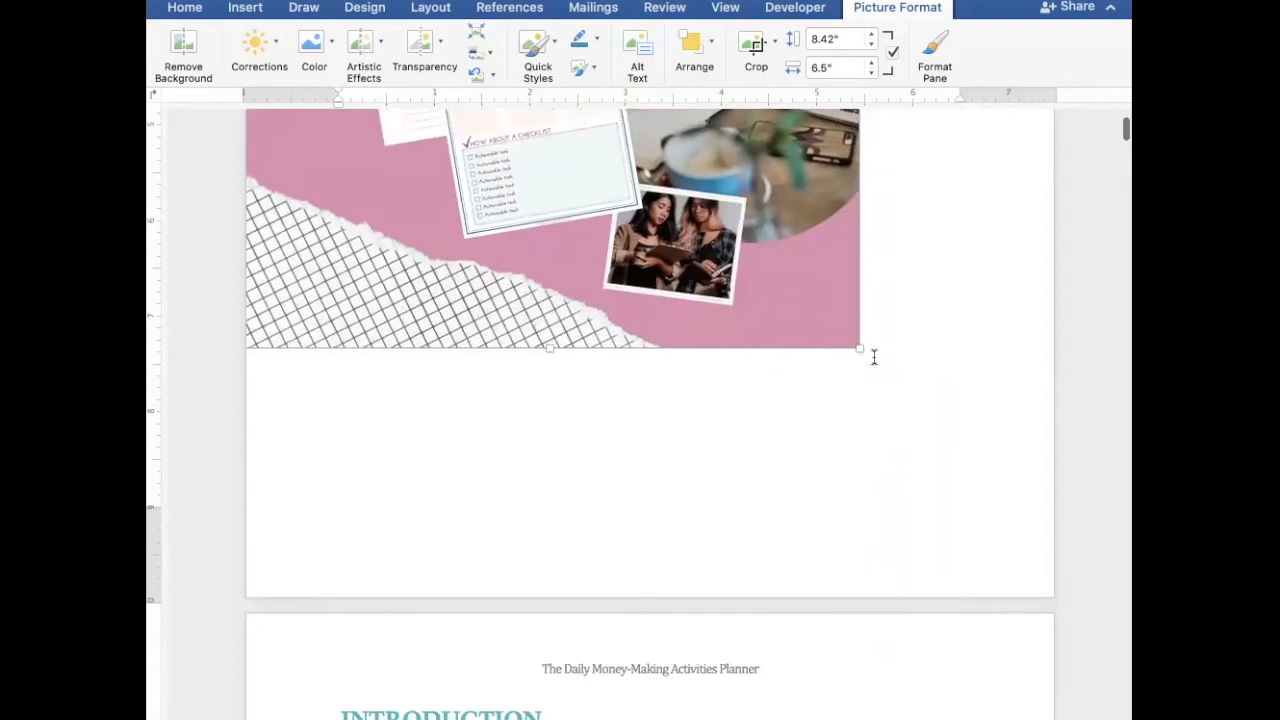
drag(858, 348, 1054, 590)
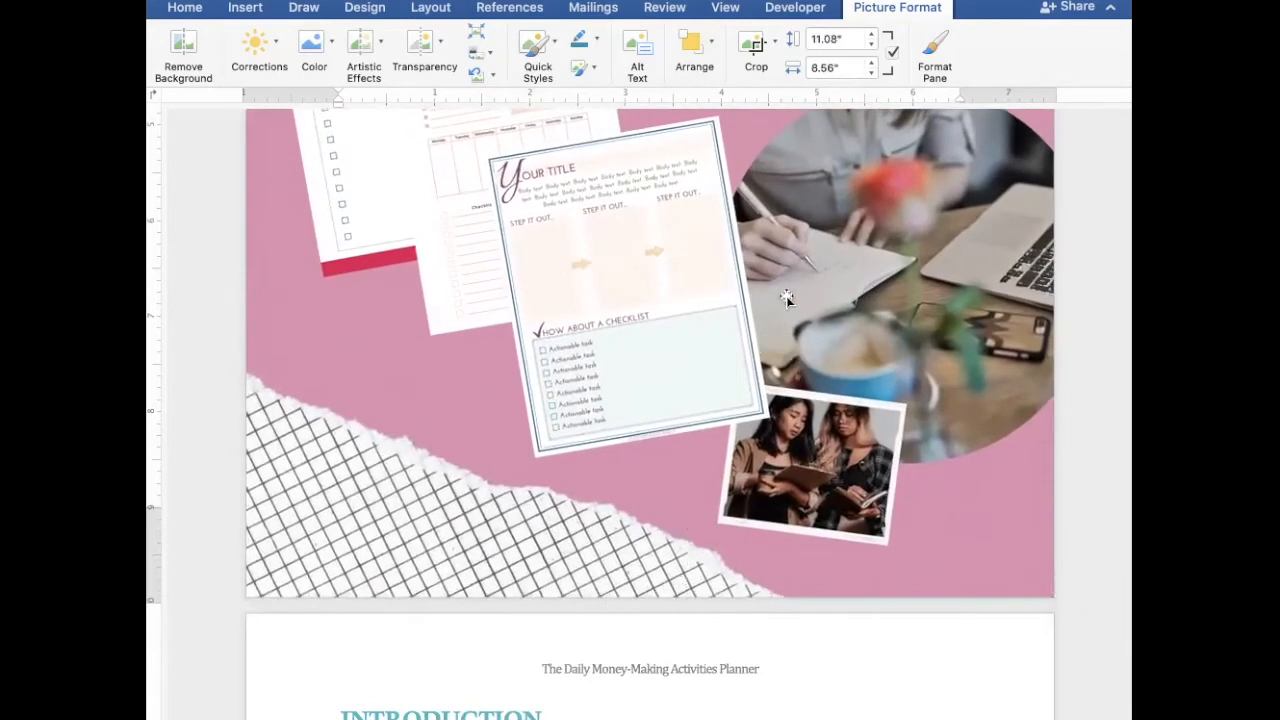
scroll(786, 300, up, 5)
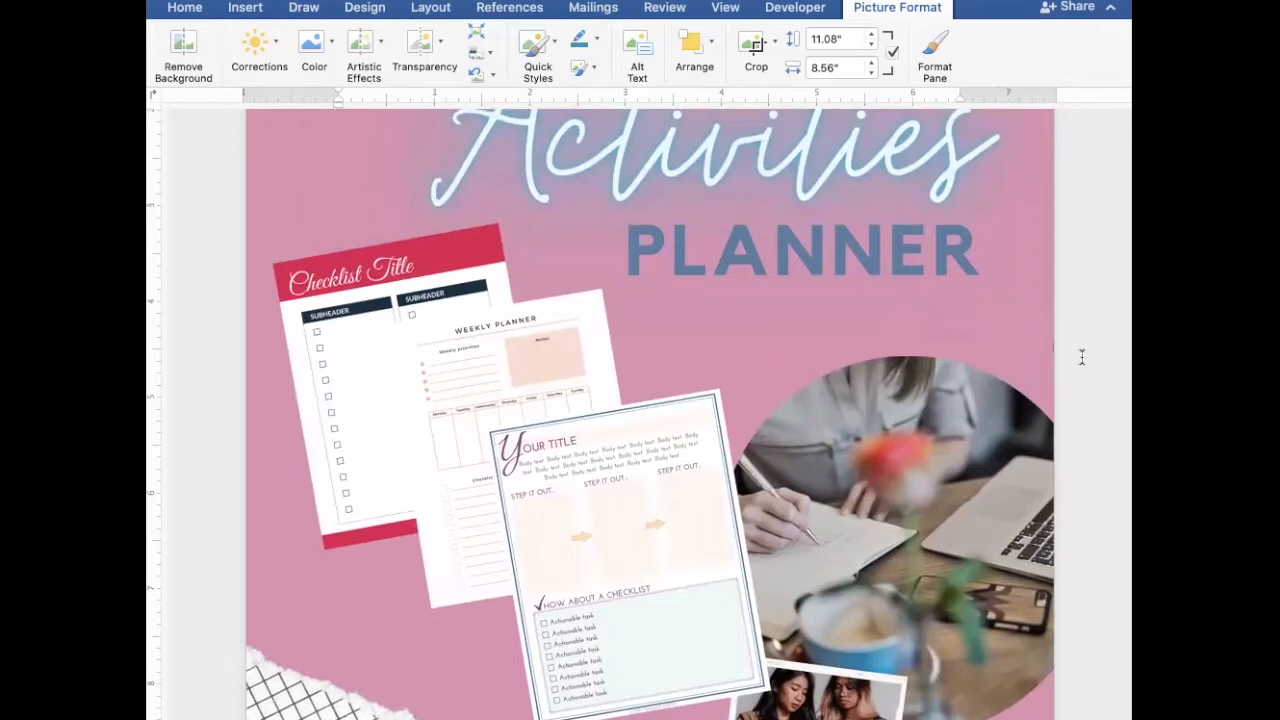
scroll(971, 414, down, 5)
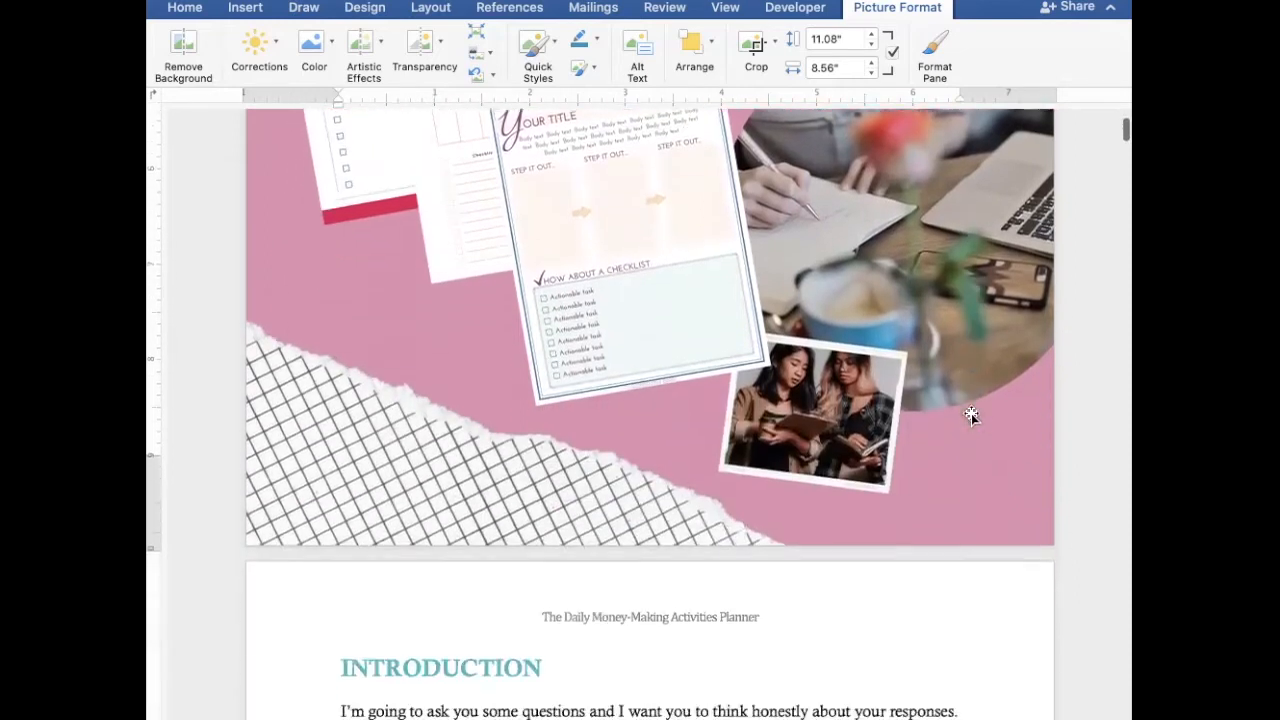
Step: Review the cover picture on the planner's first page from its upper edge down to the start of the Introduction page
scroll(971, 414, down, 2)
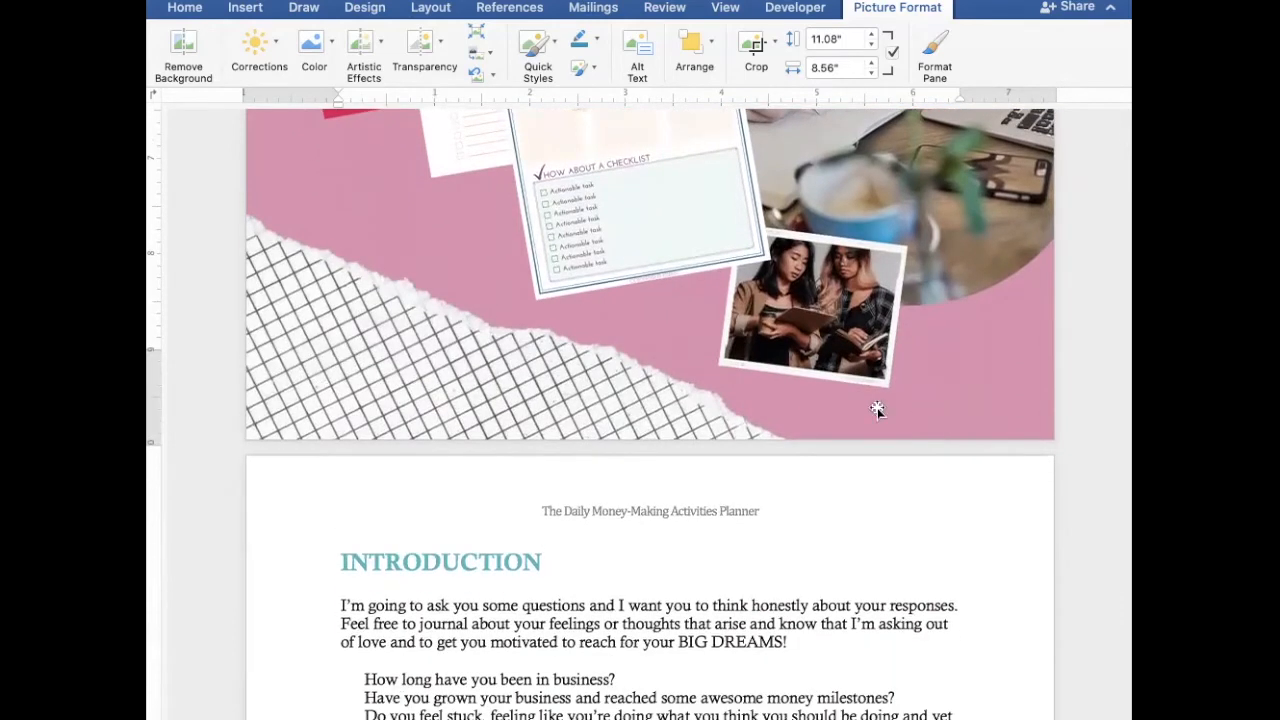
scroll(876, 408, up, 1)
scroll(876, 408, up, 12)
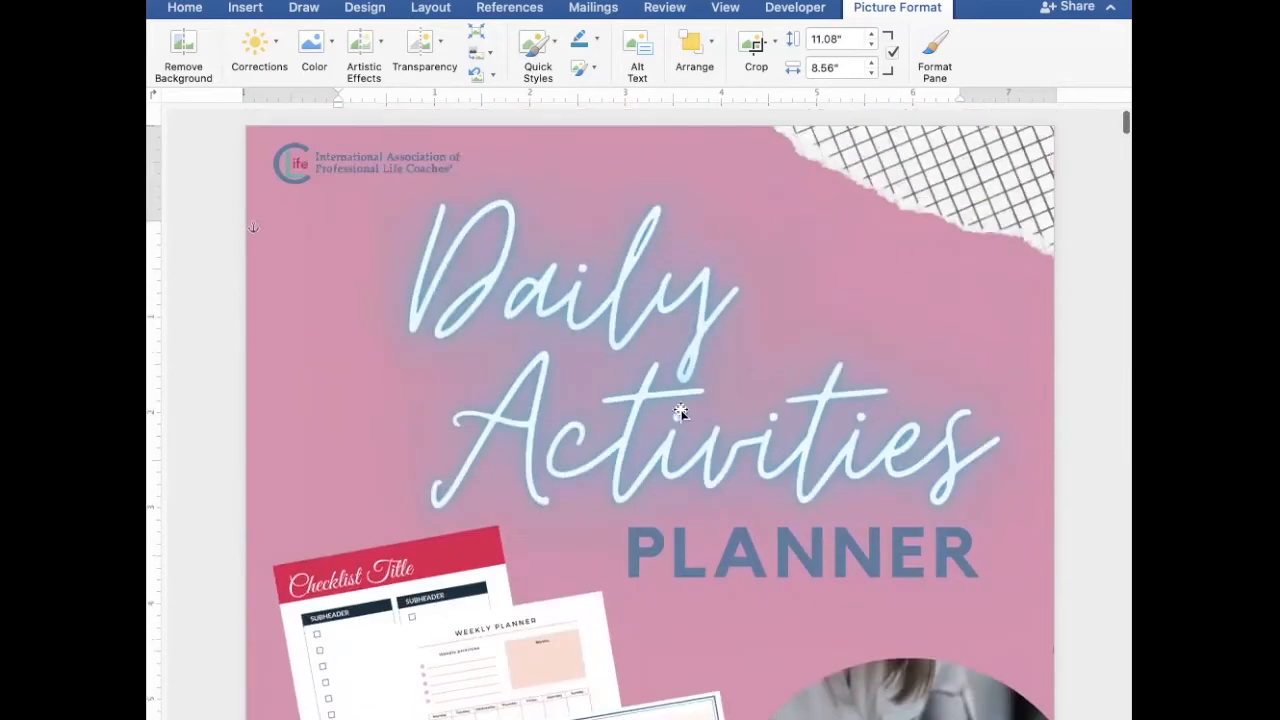
scroll(715, 601, down, 15)
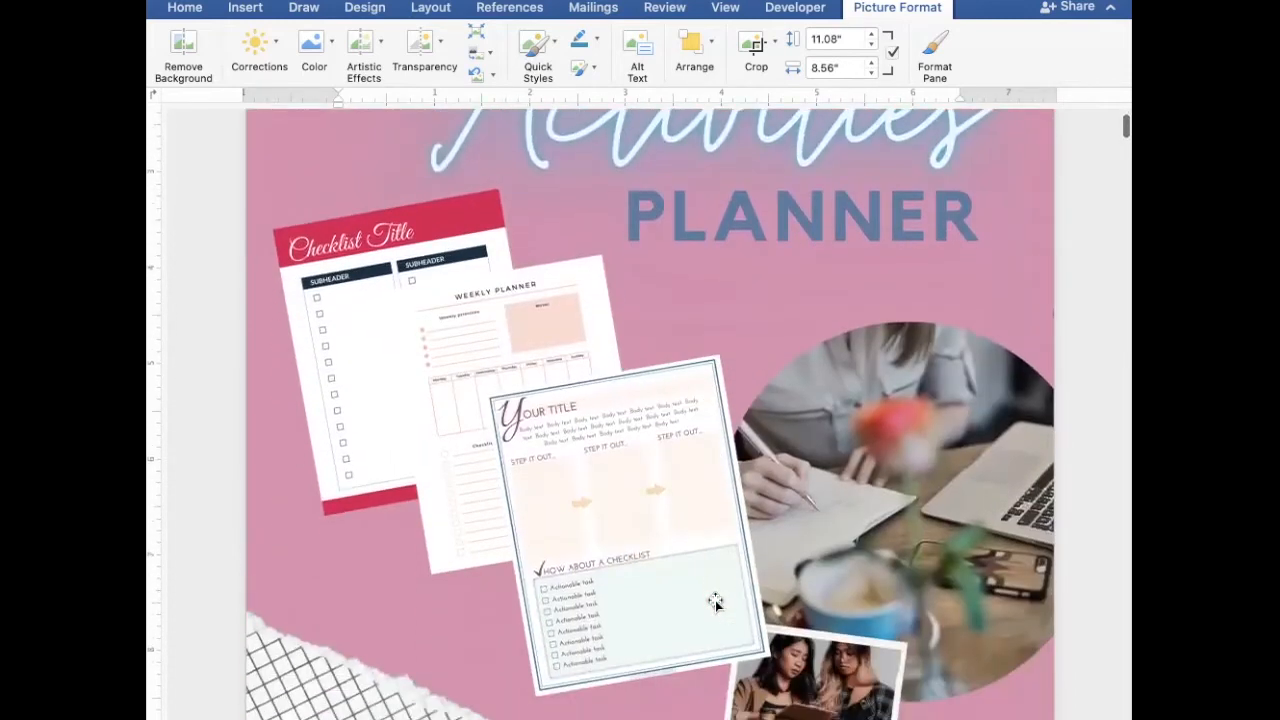
scroll(713, 605, up, 5)
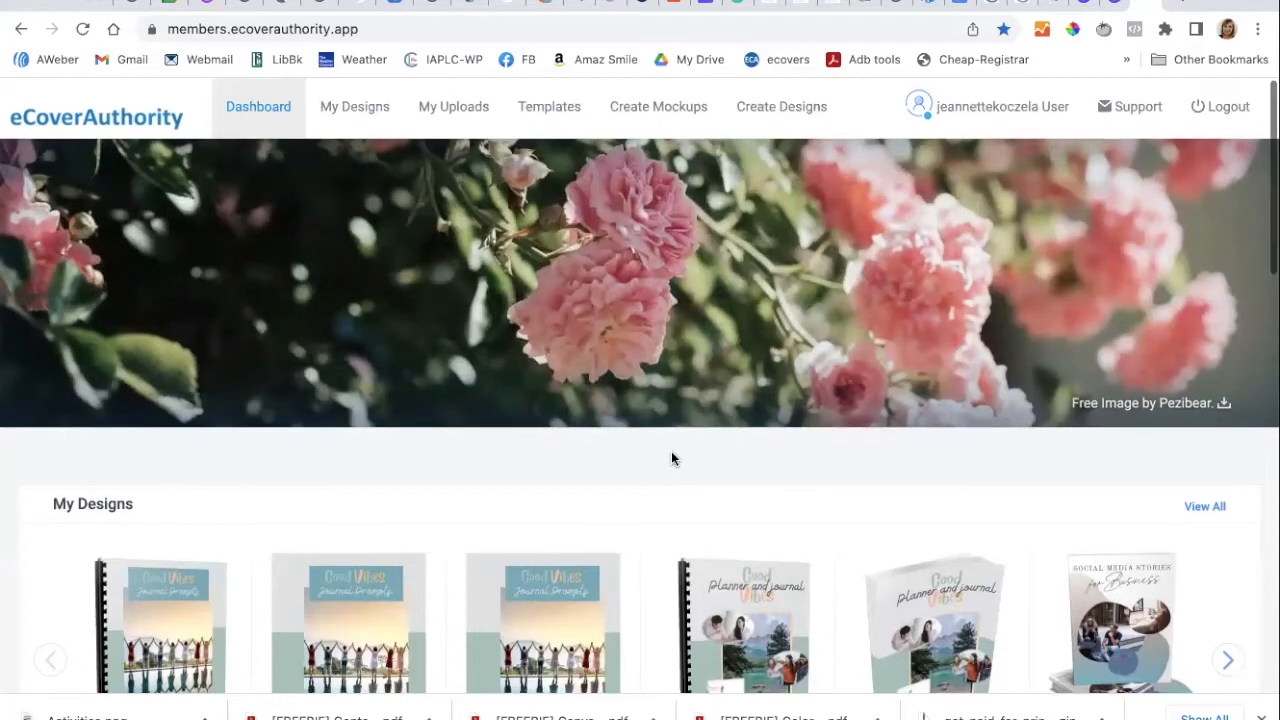
Step: Switch to the eCoverAuthority dashboard and start a new design from the ring spiral binder in the Popular Mockups
scroll(671, 451, down, 2)
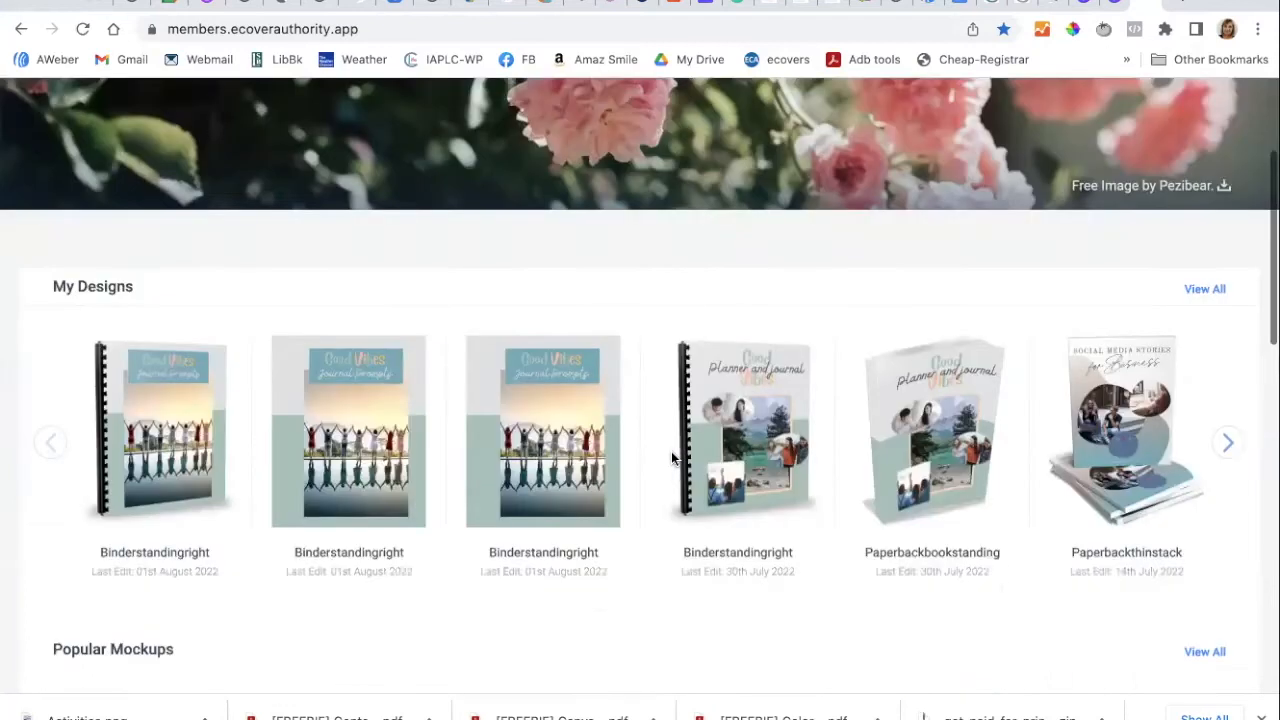
scroll(611, 506, down, 5)
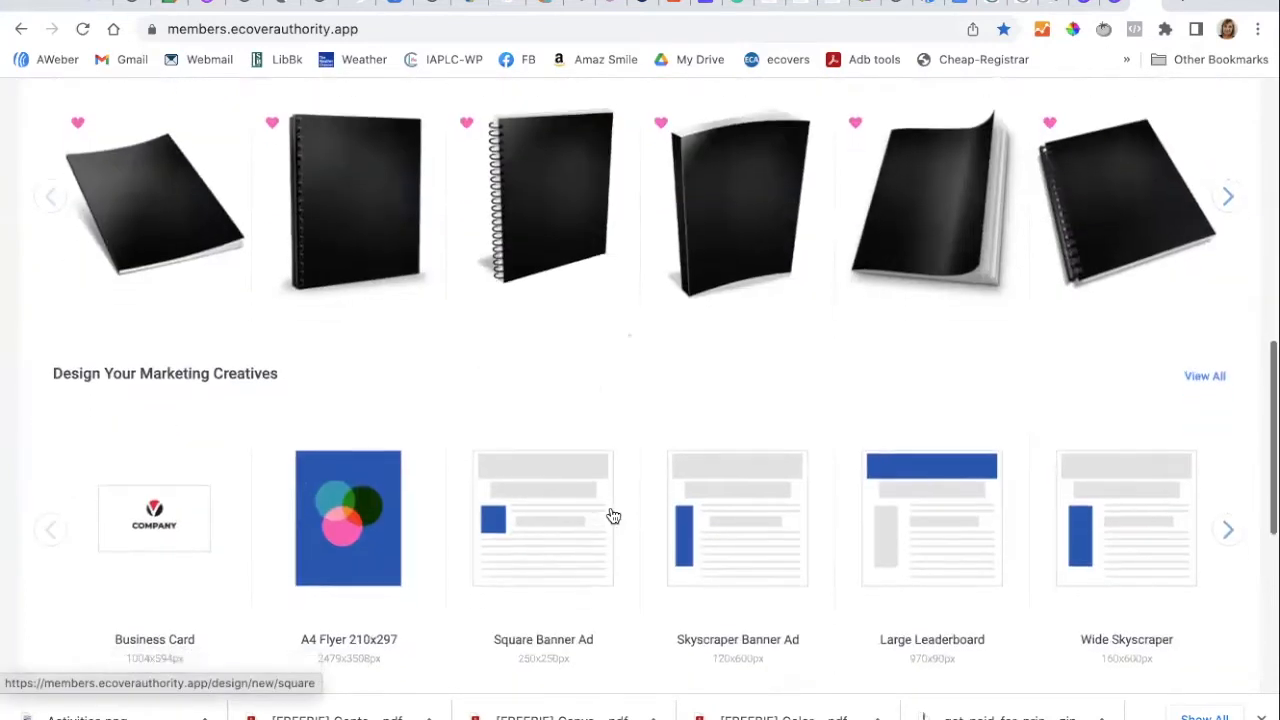
scroll(613, 516, up, 1)
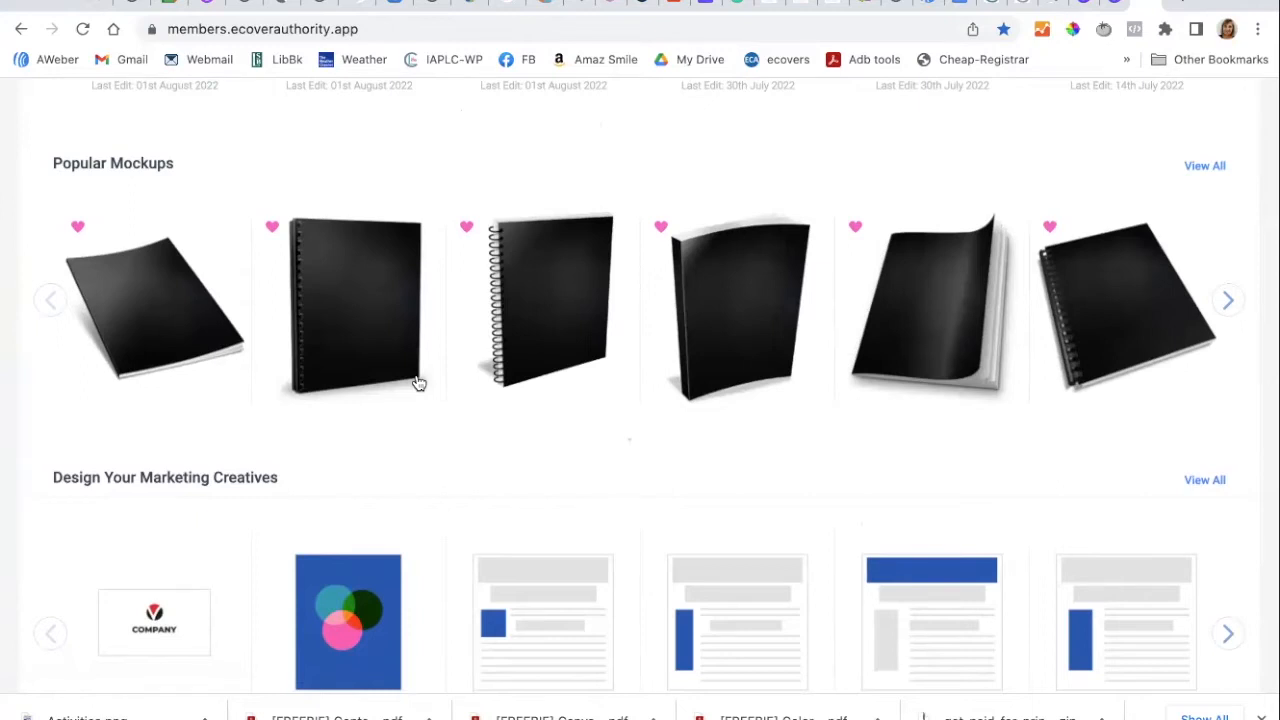
click(540, 286)
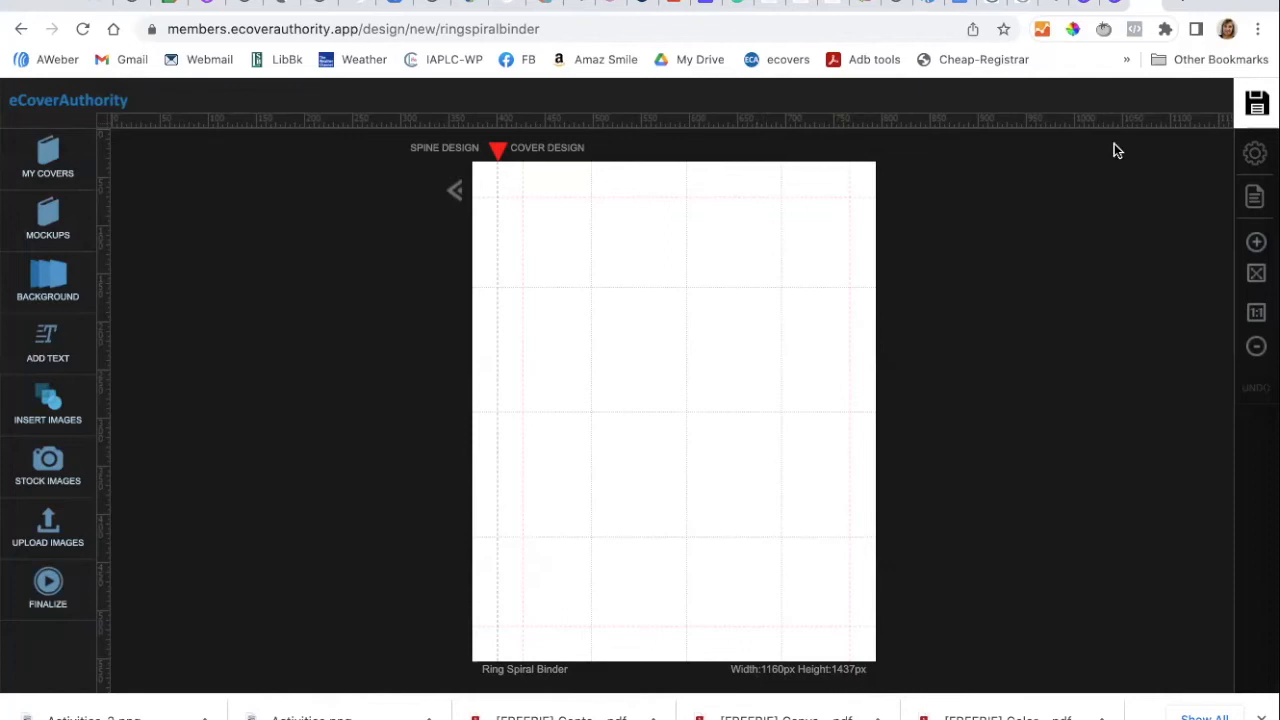
Step: Switch to Canva and create a new custom-size design 1160 px wide by 1437 px high
click(1086, 6)
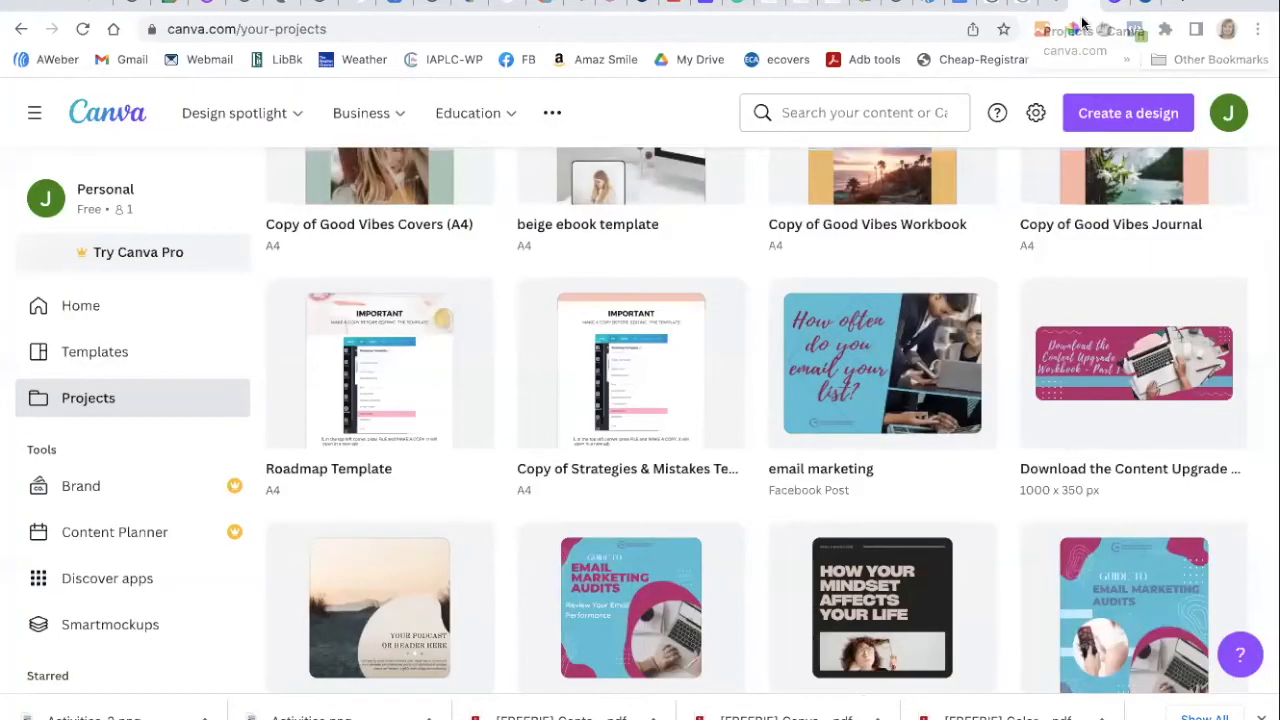
click(1072, 122)
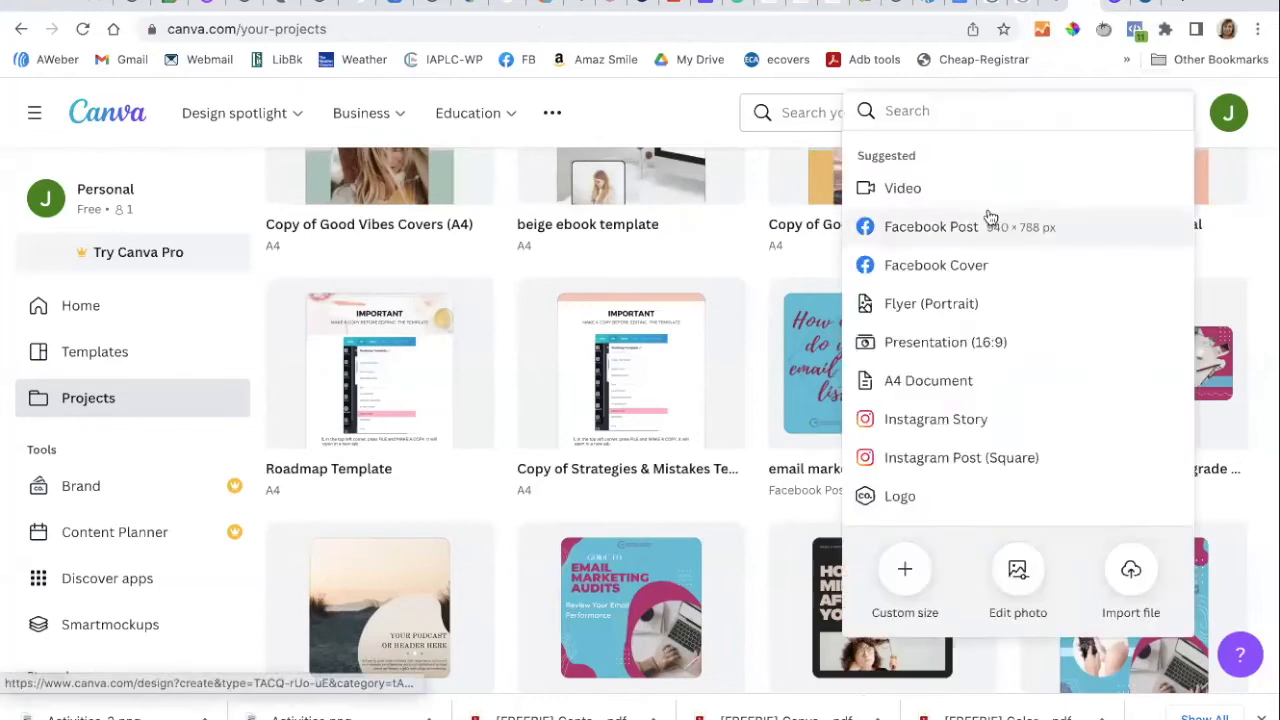
click(904, 570)
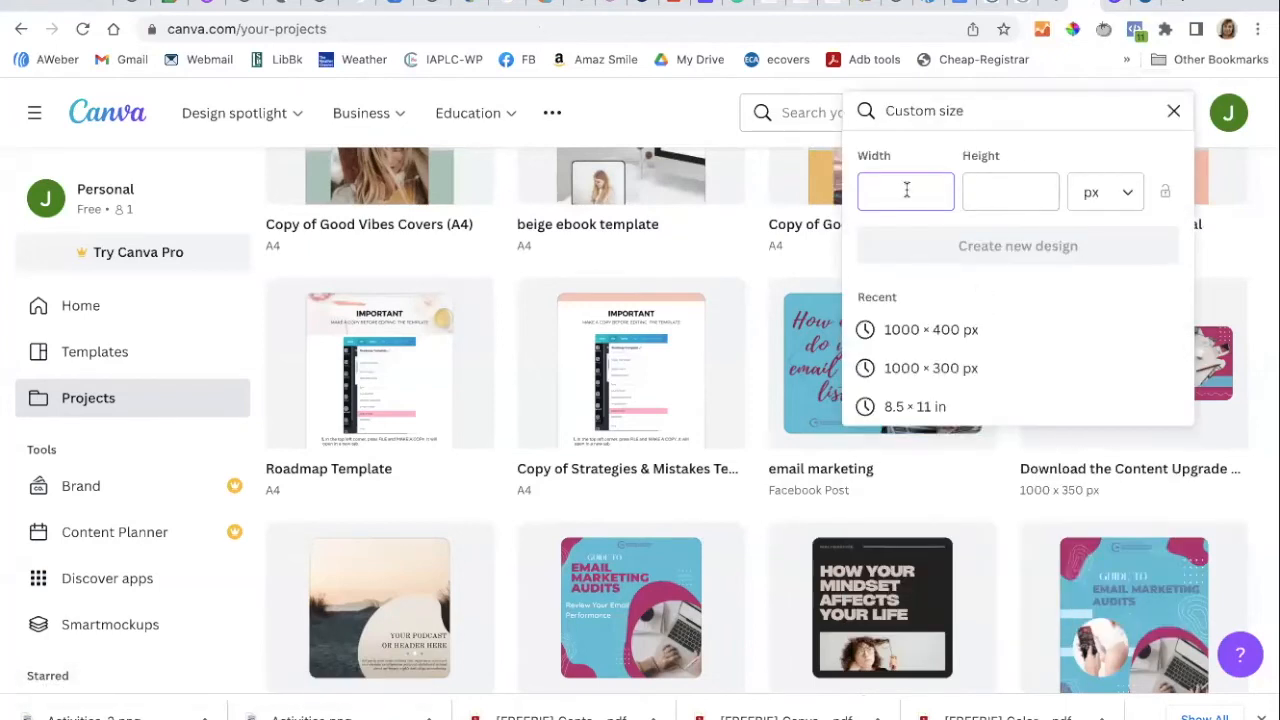
text(1160)
click(983, 190)
text(14)
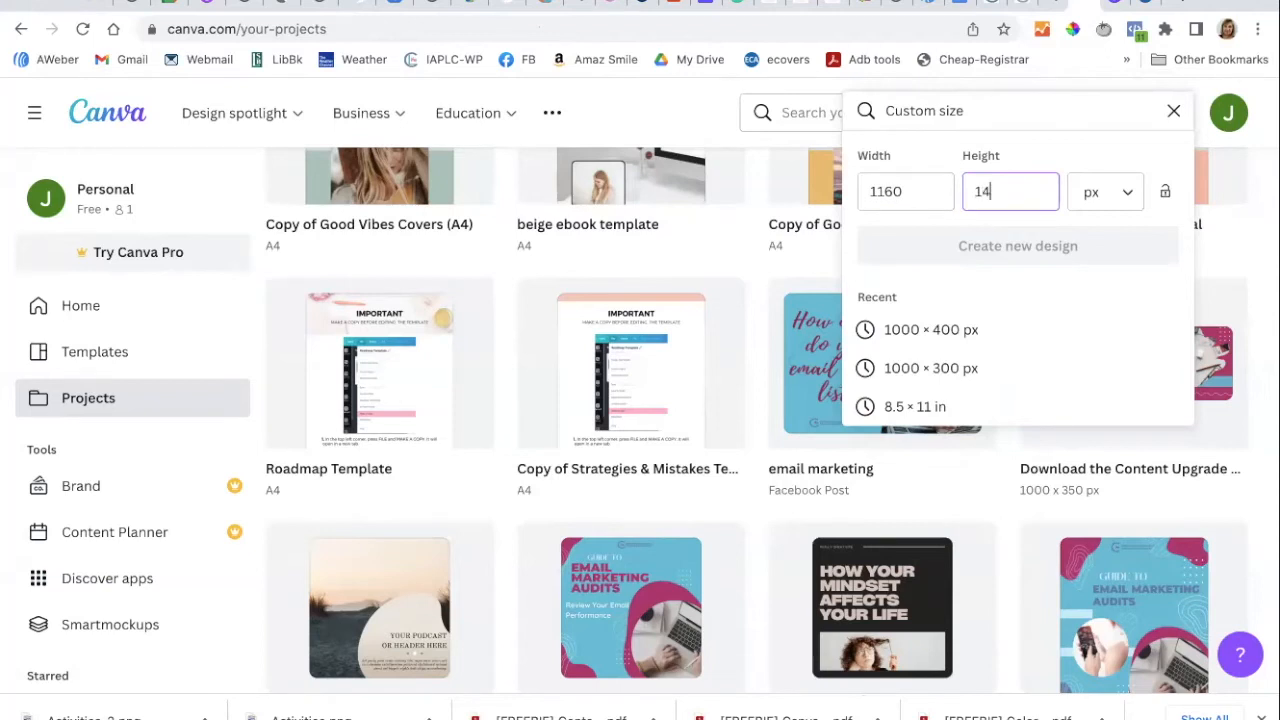
text(37)
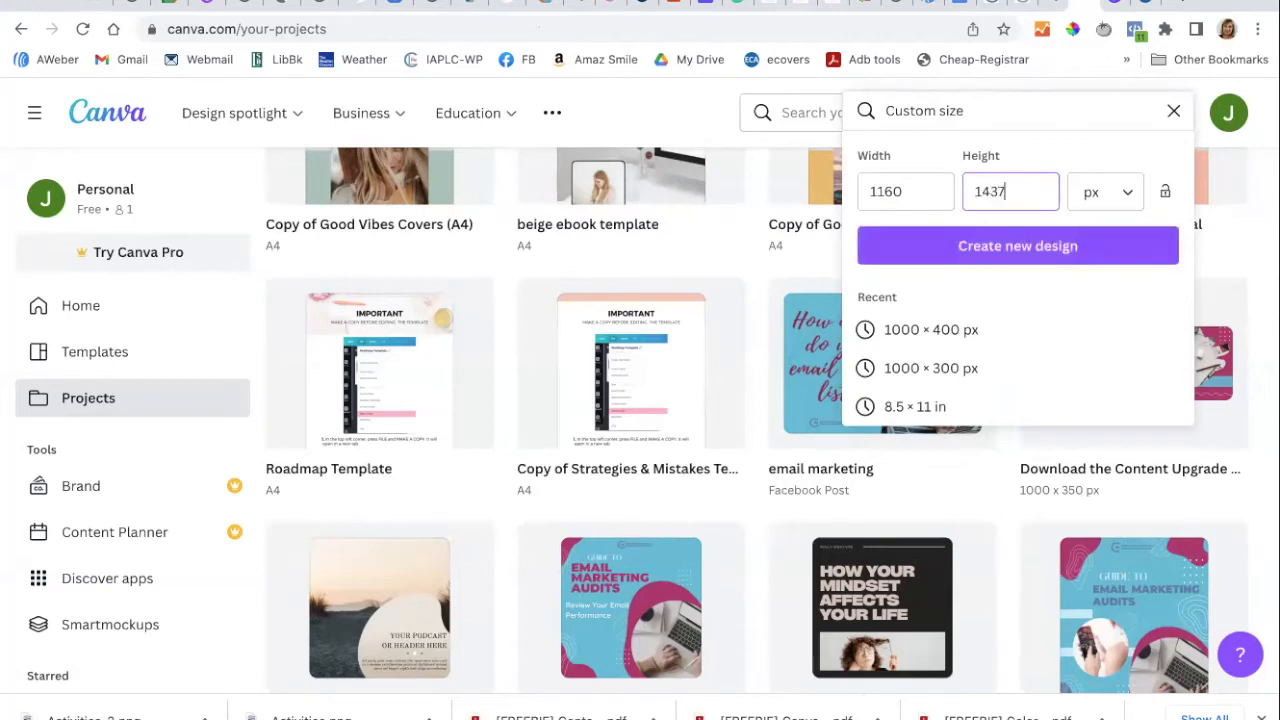
click(998, 245)
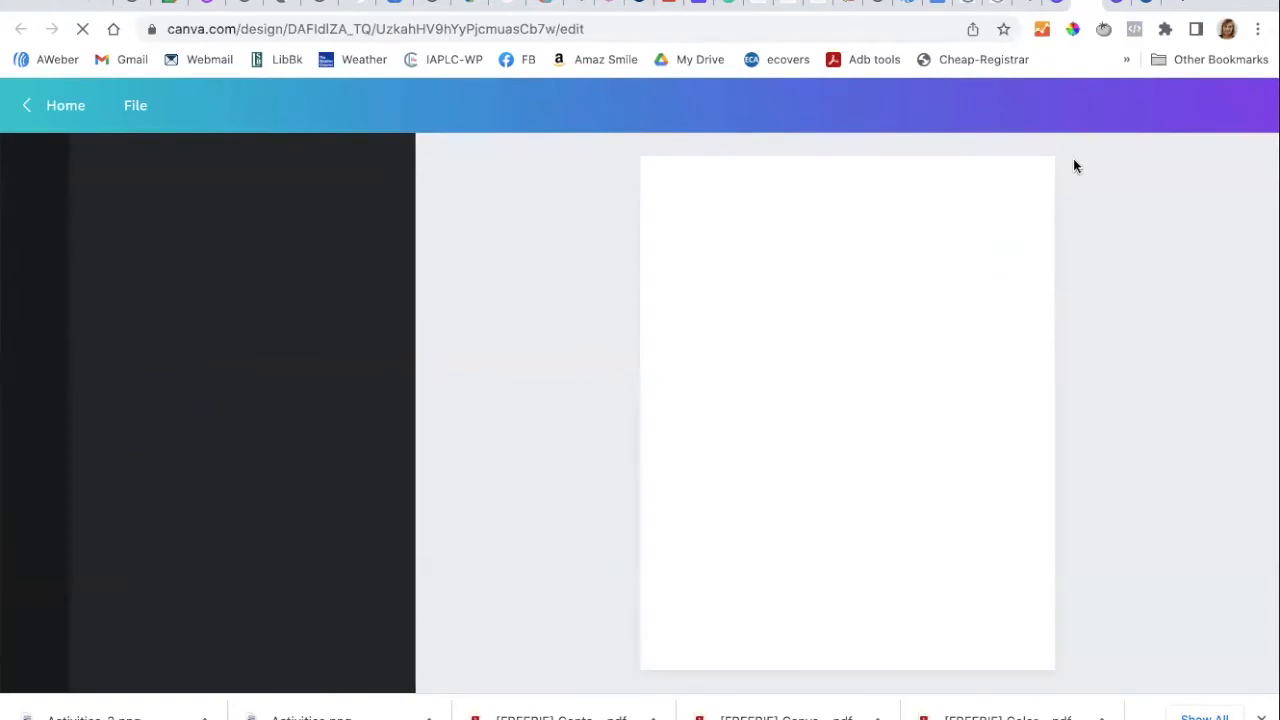
Step: Copy the hex code of the pink background colour from page 2 of the Activities design
click(1117, 4)
click(1132, 296)
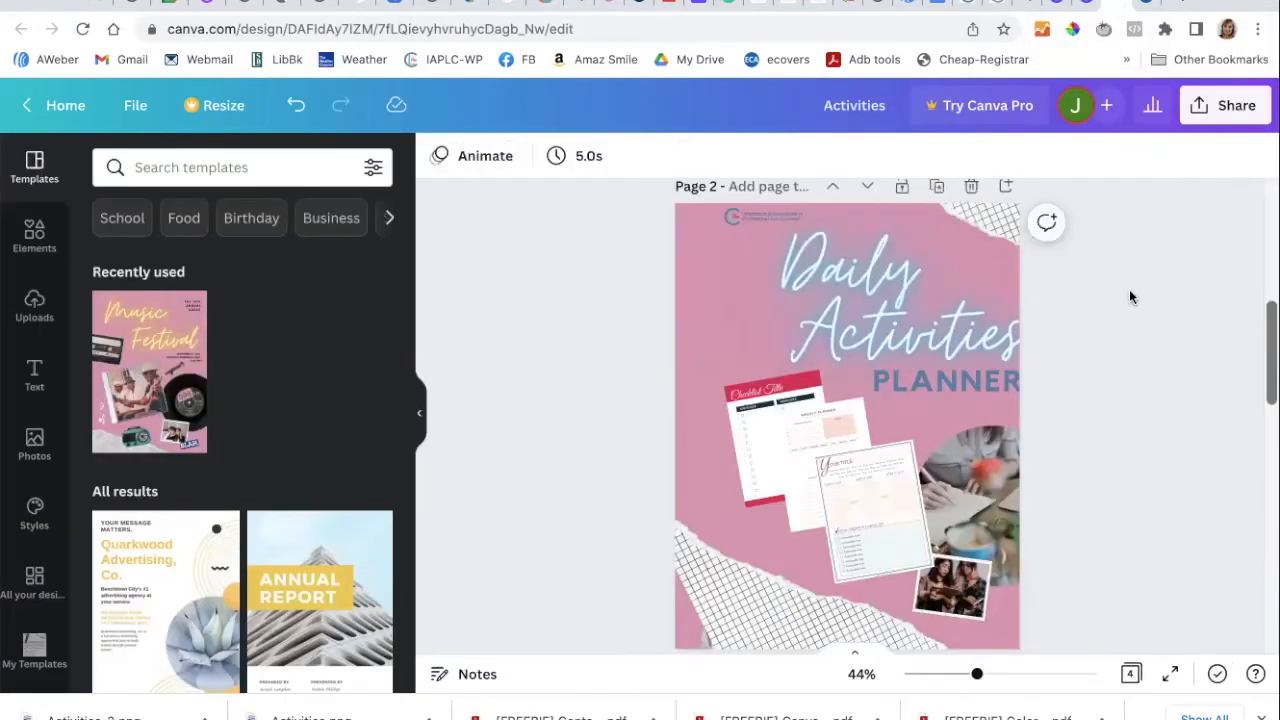
click(695, 273)
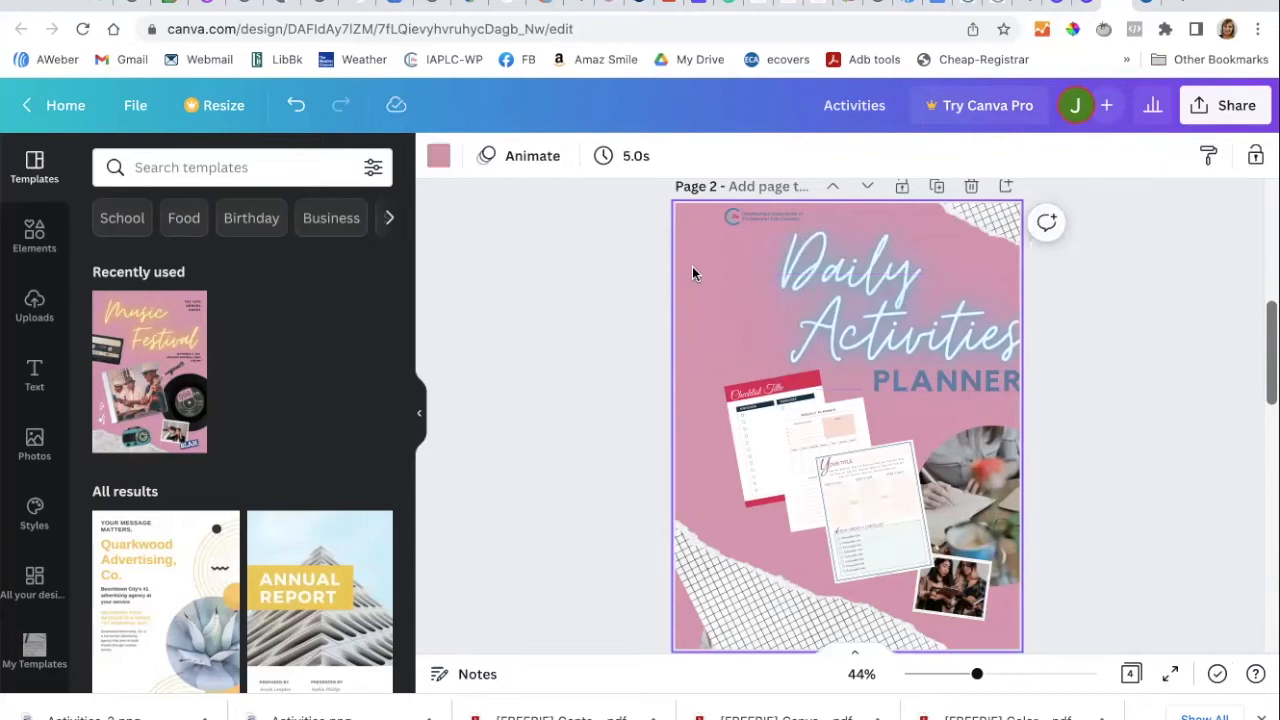
click(438, 155)
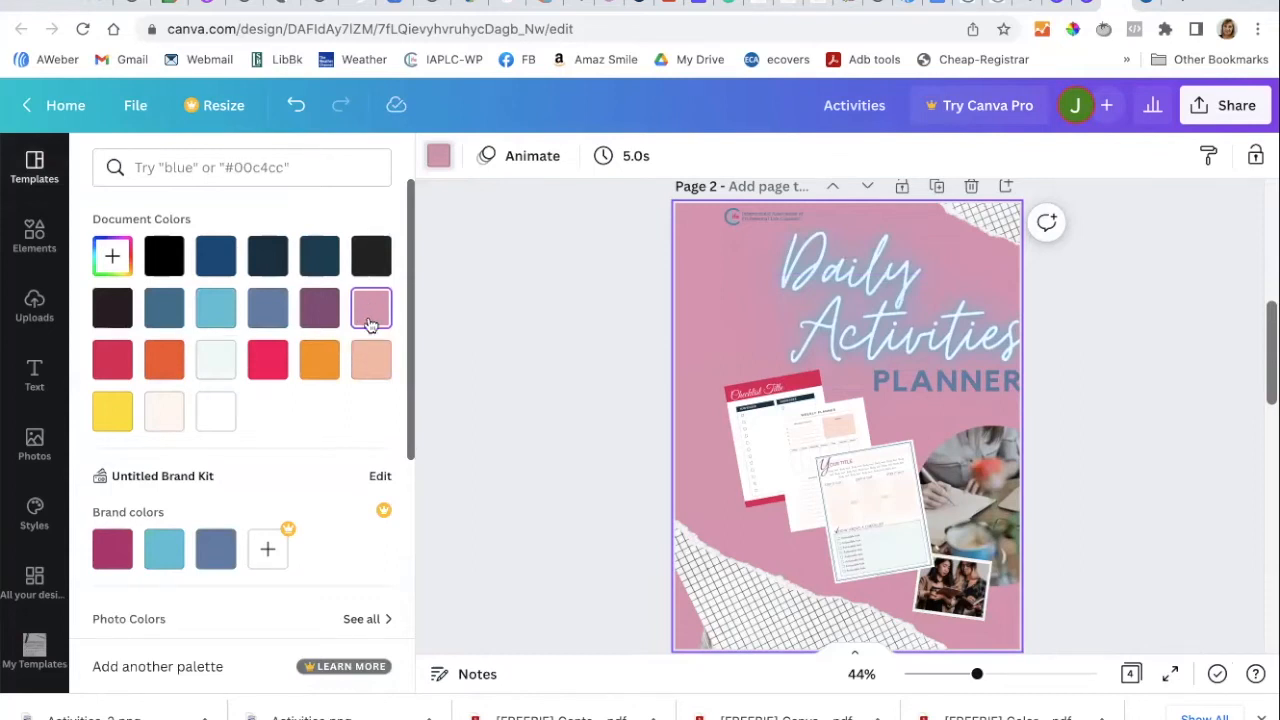
click(112, 256)
key(ctrl+c)
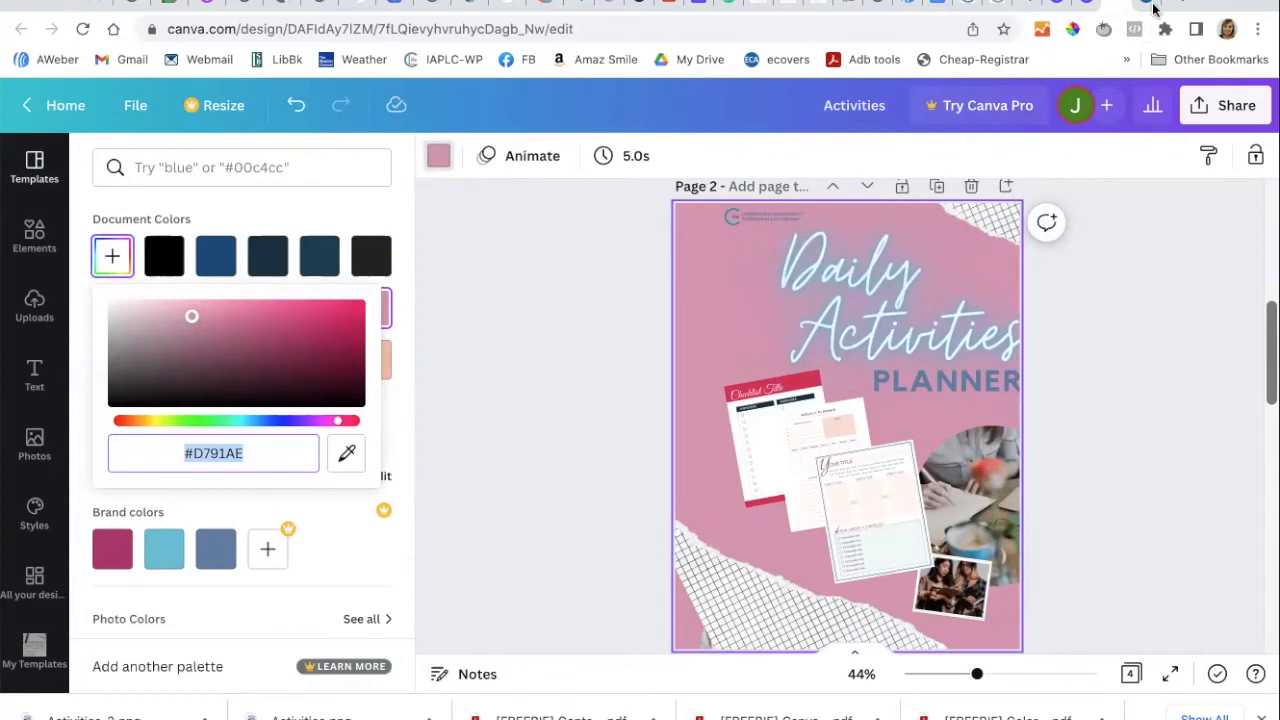
Step: Set the background colour of the blank 1160 × 1437 px design to #D791AE
click(1085, 3)
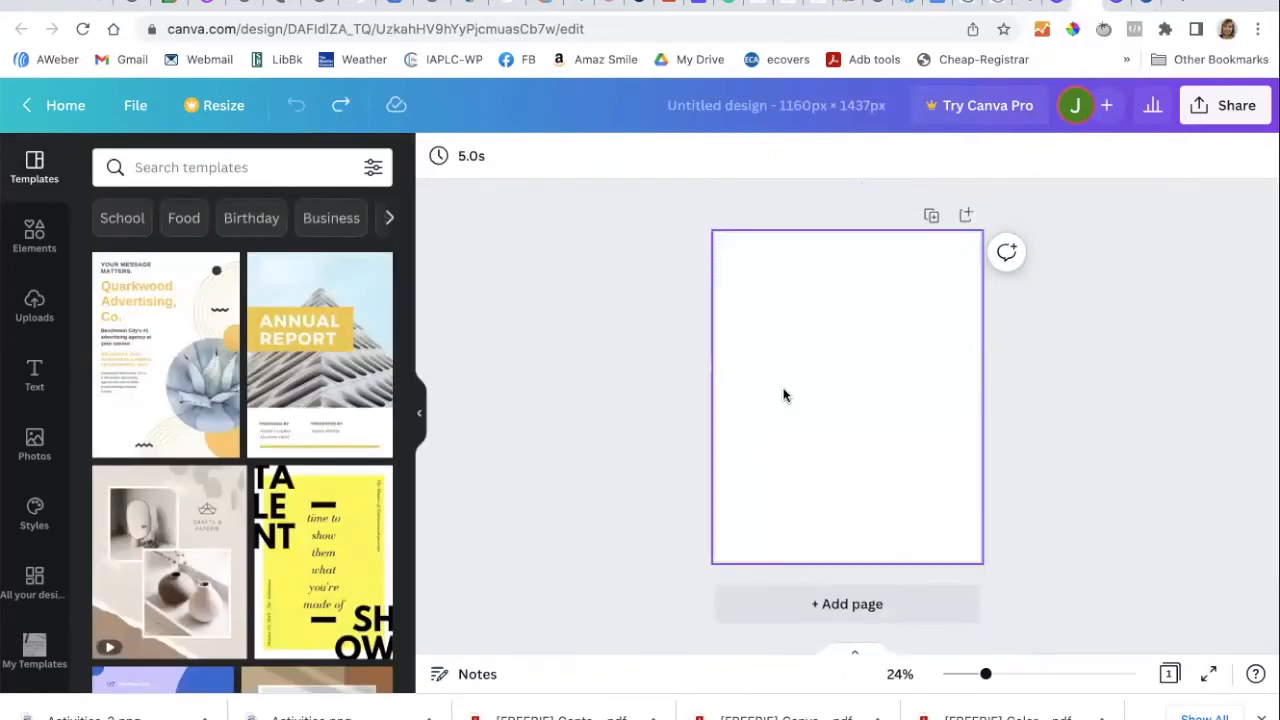
click(784, 393)
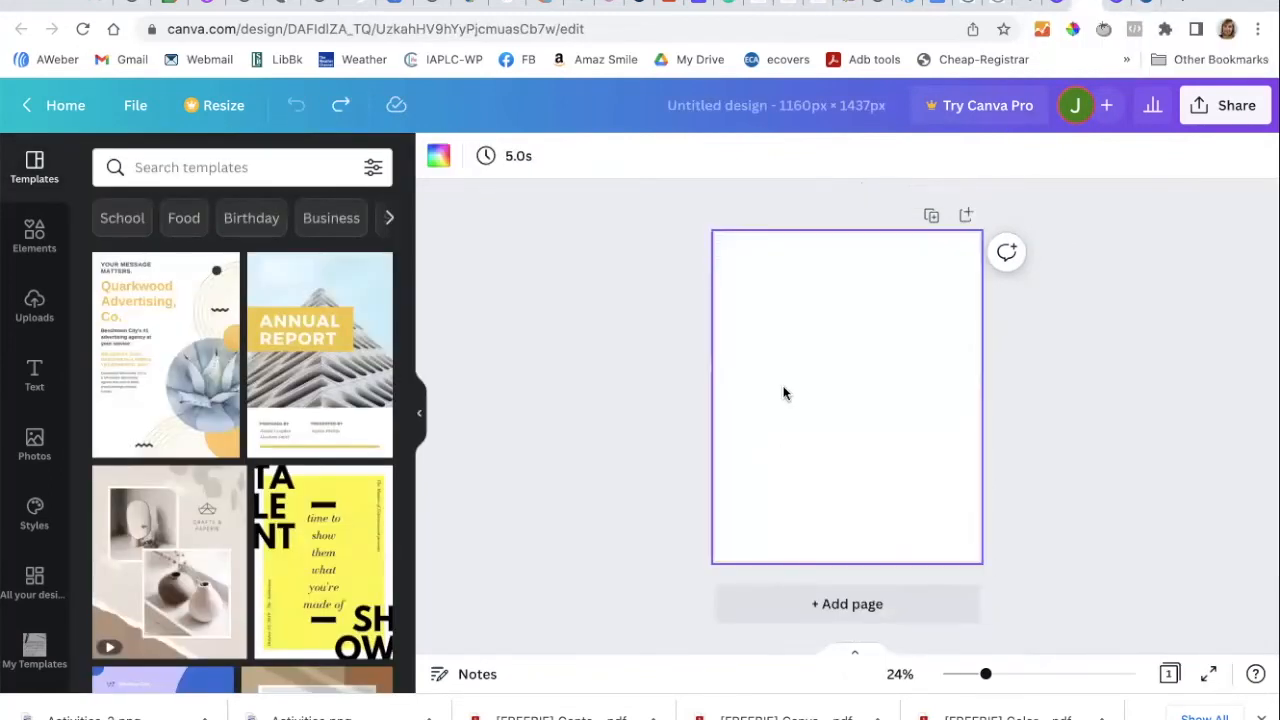
click(438, 156)
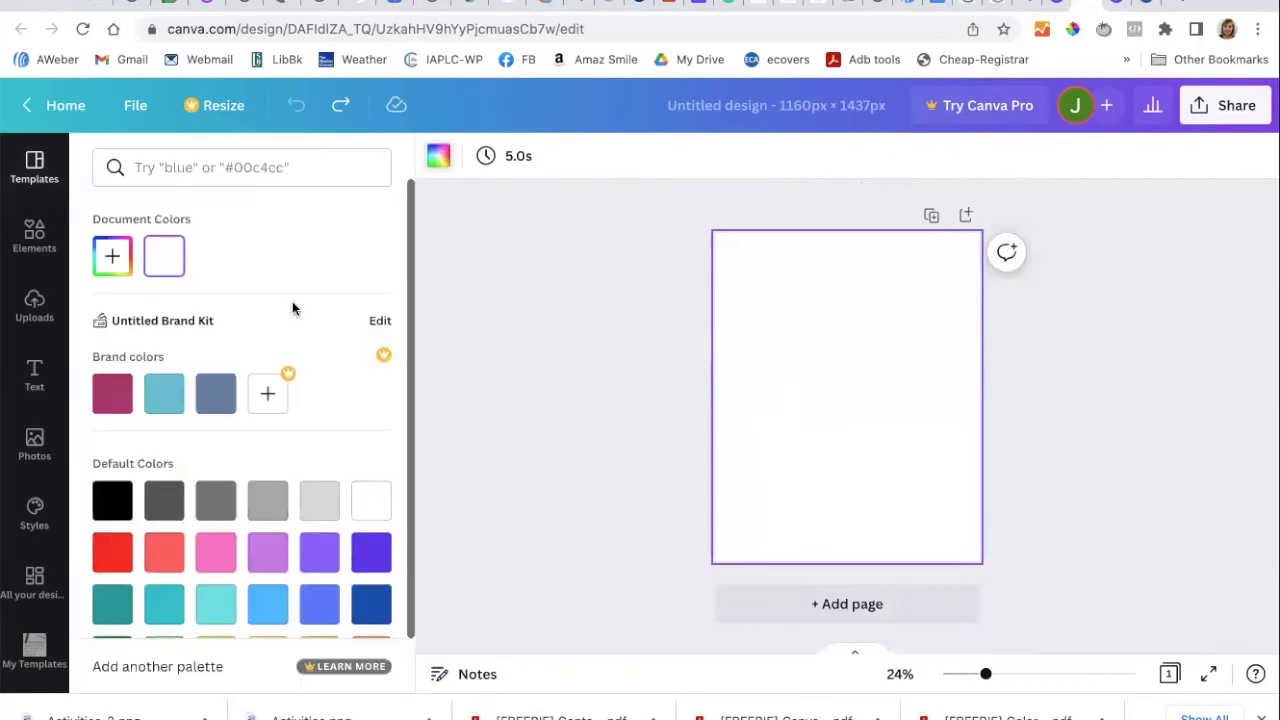
click(109, 257)
key(ctrl+v)
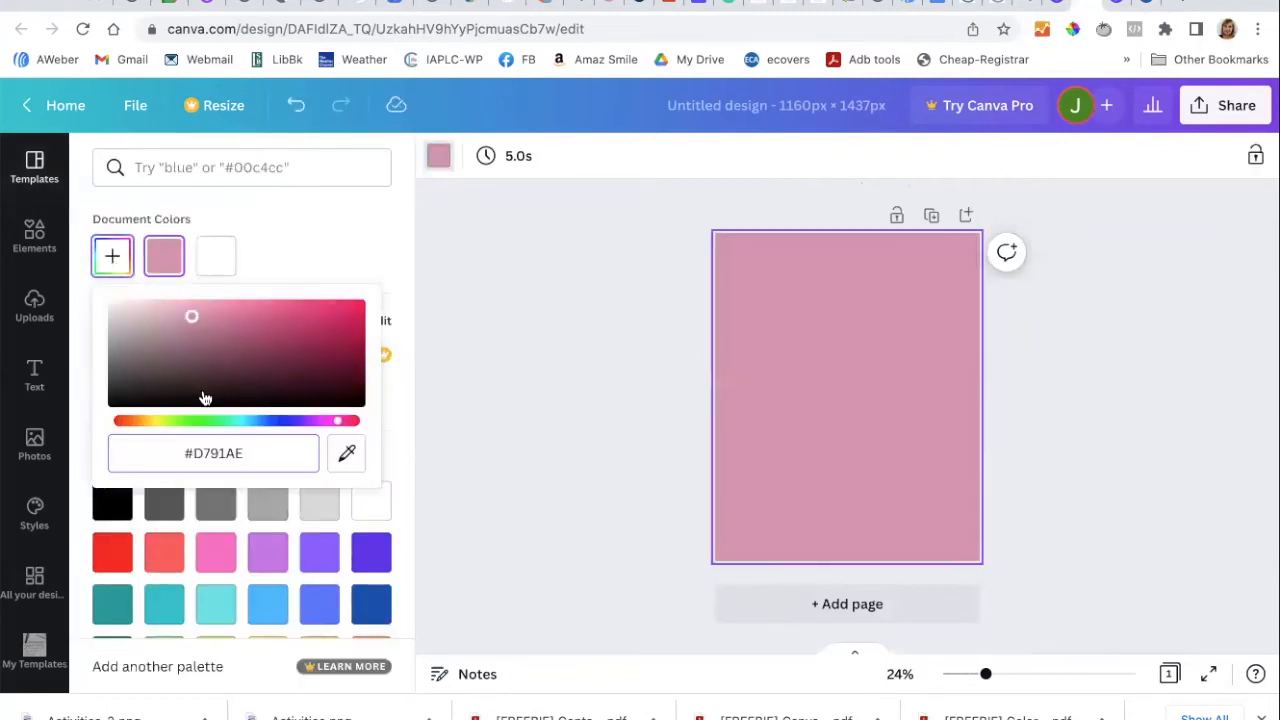
click(598, 364)
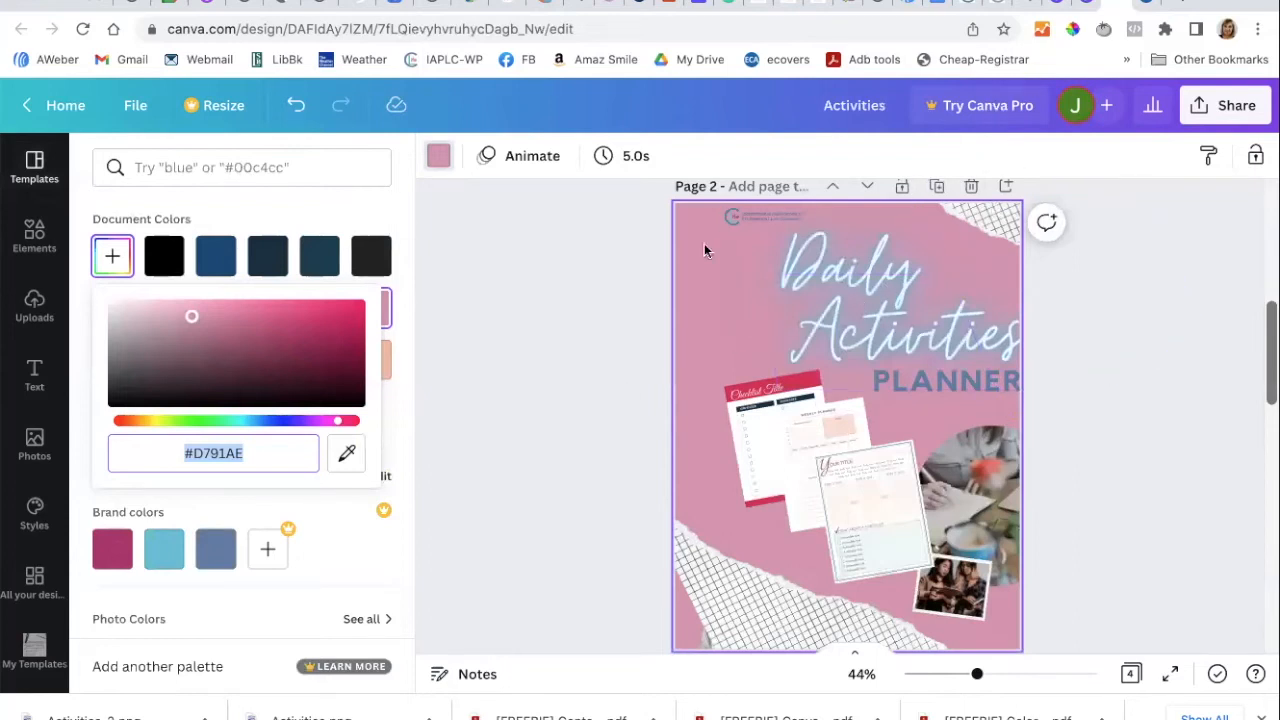
Step: Copy all elements of the Daily Activities Planner cover on page 2 and paste them into the pink 1160 × 1437 px design
click(634, 250)
drag(635, 204, 1040, 654)
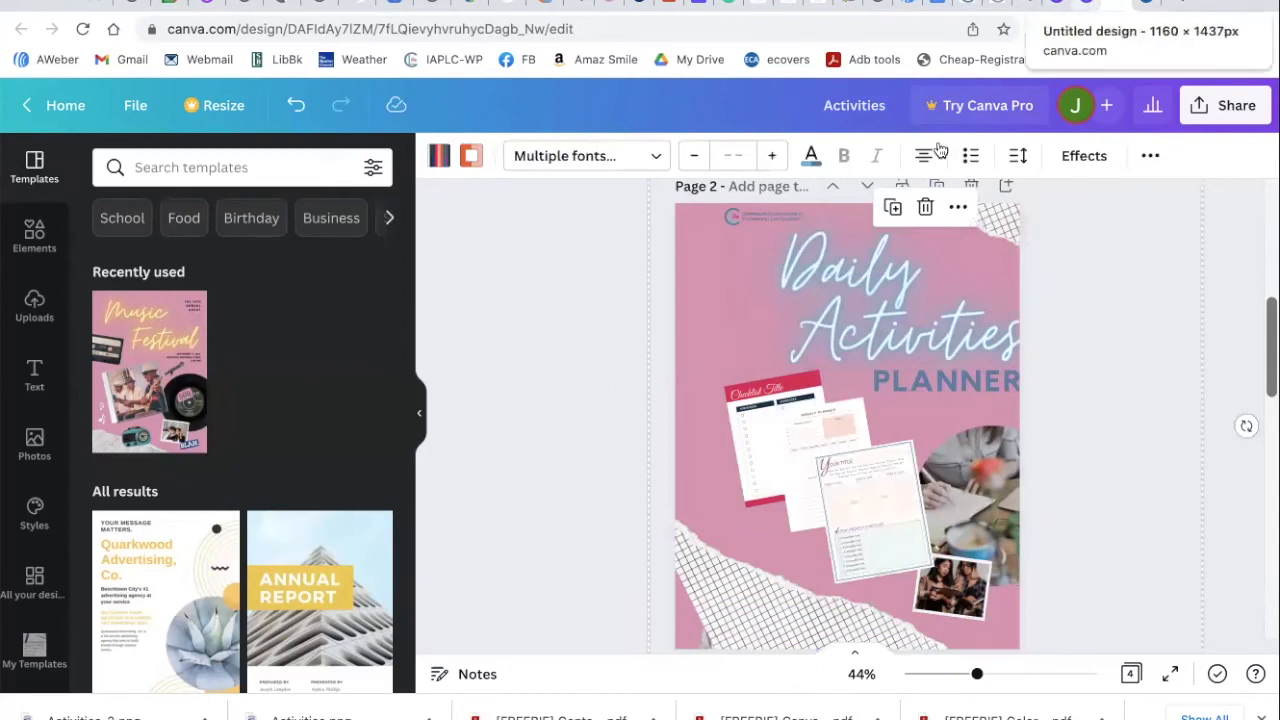
click(1062, 8)
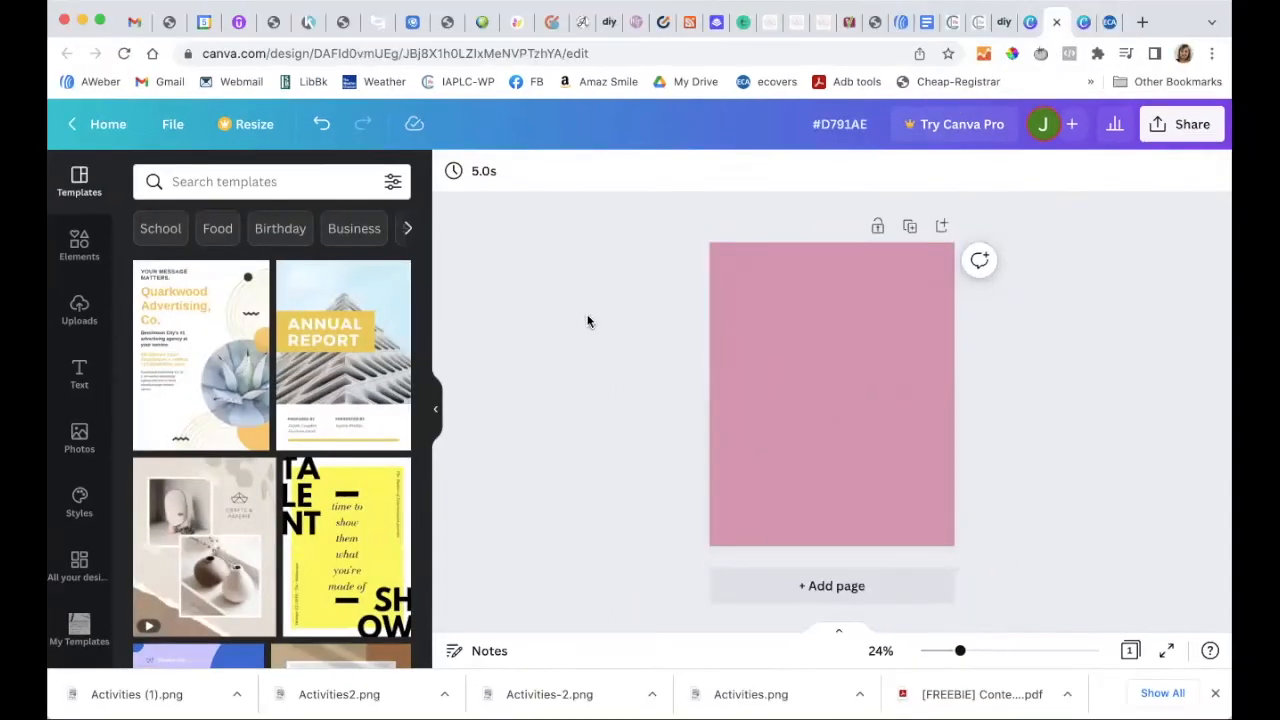
key(ctrl+v)
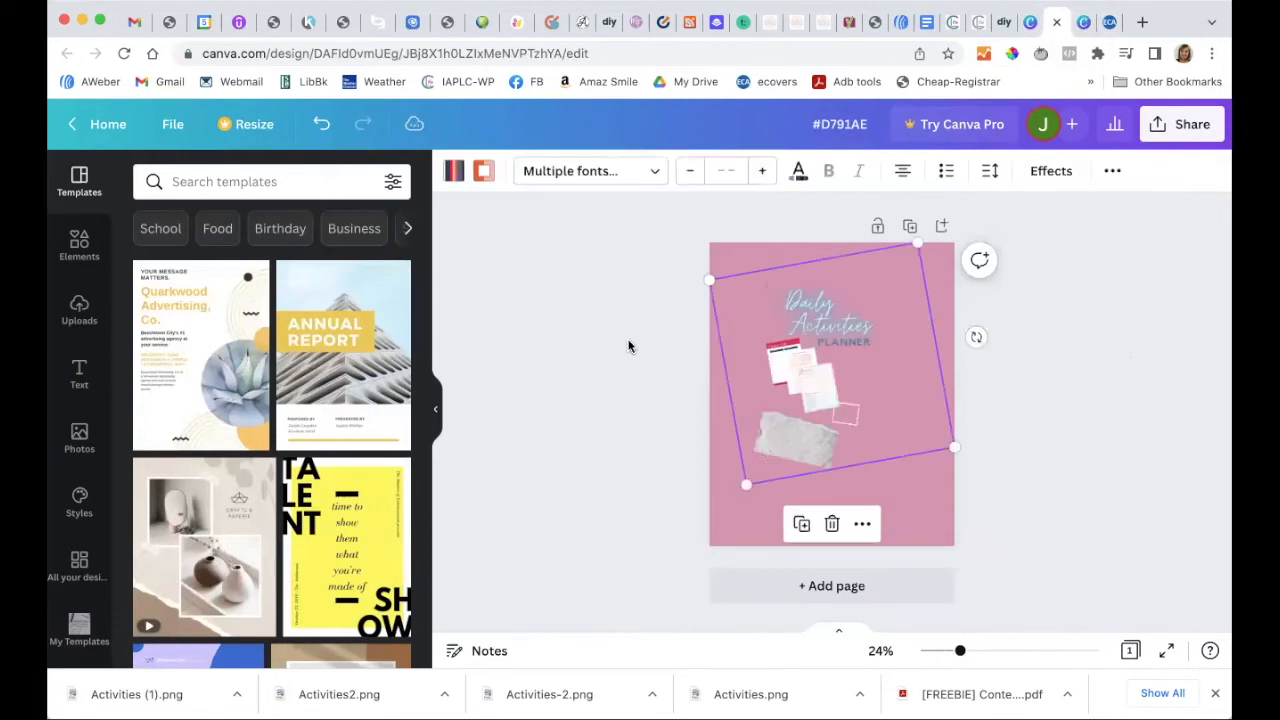
Step: Enlarge the pasted group of cover elements to fill the pink page and shift it slightly down and to the right
drag(748, 483, 658, 607)
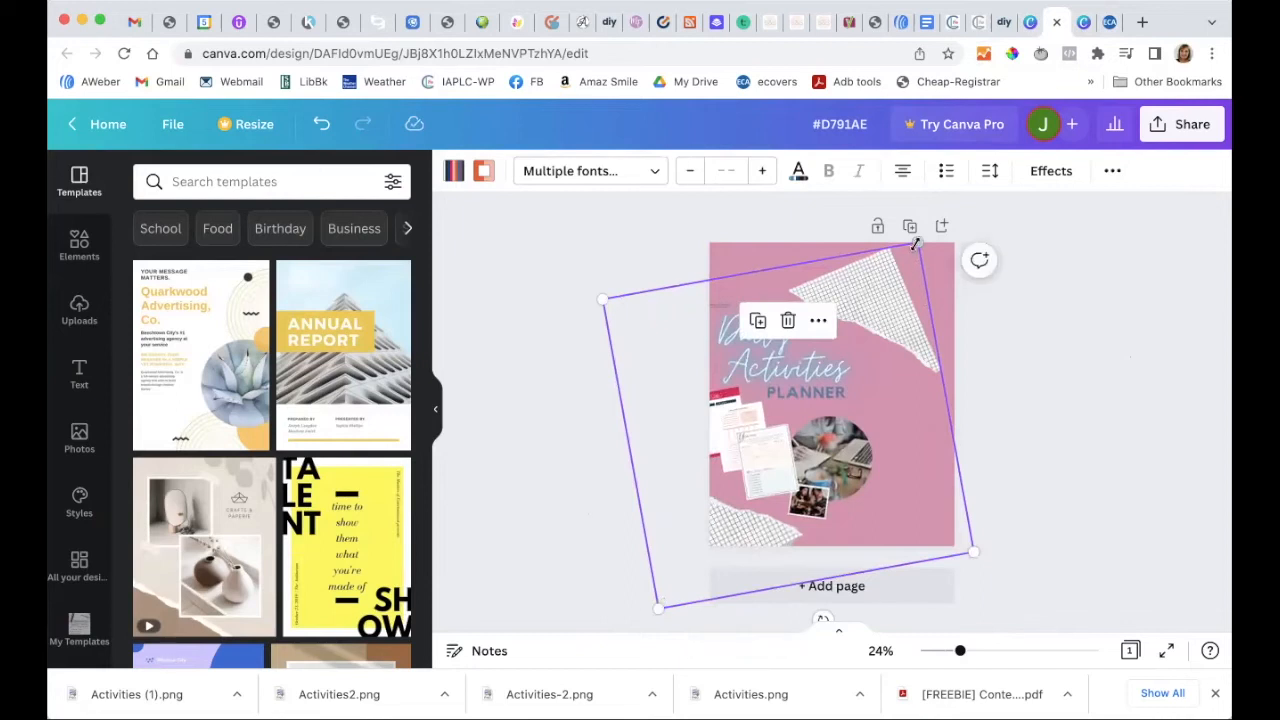
drag(956, 229, 1025, 200)
click(829, 338)
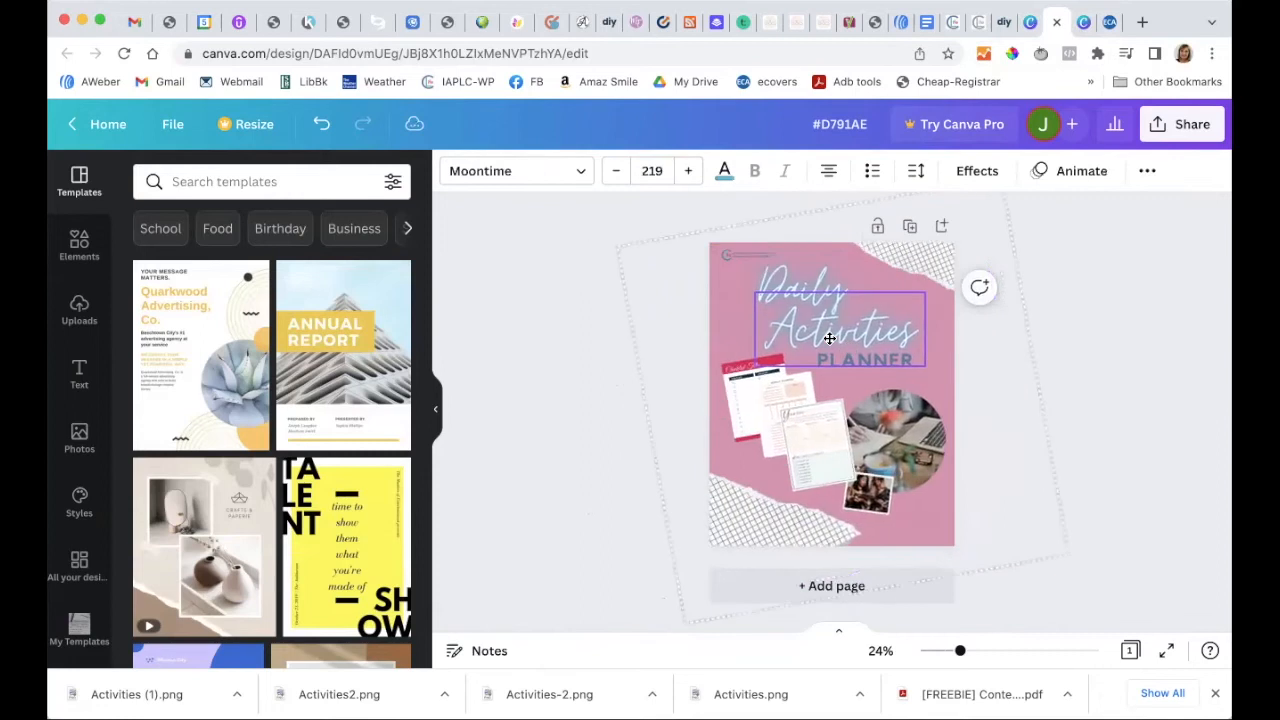
drag(829, 338, 824, 342)
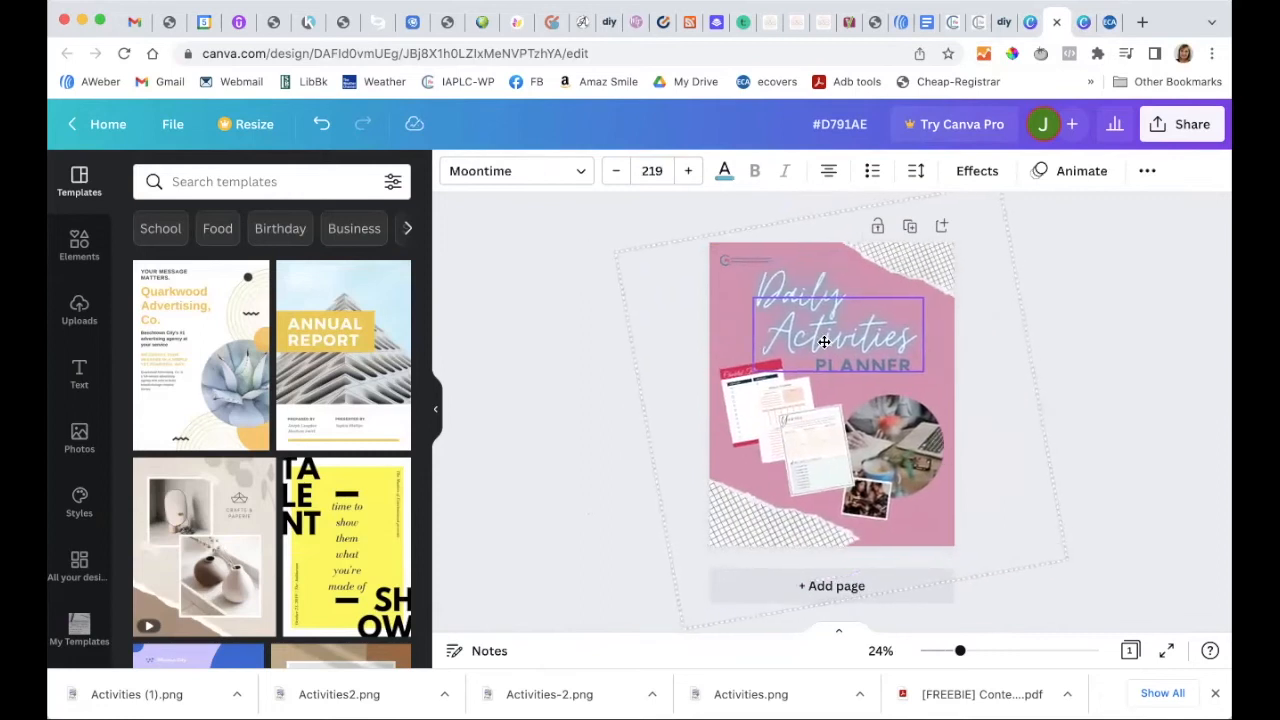
drag(824, 342, 839, 349)
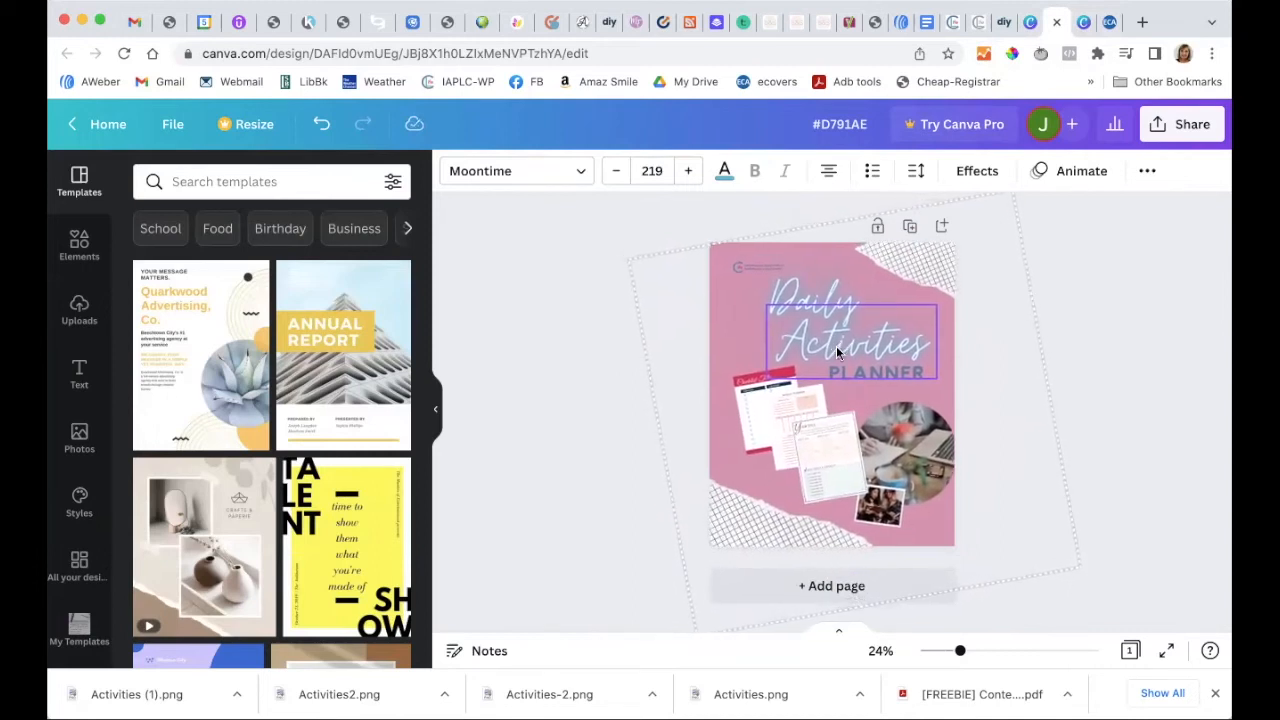
Step: Check the original Daily Activities Planner cover on page 2 of the Activities design, and return to the 1160 × 1437 px copy
click(1082, 28)
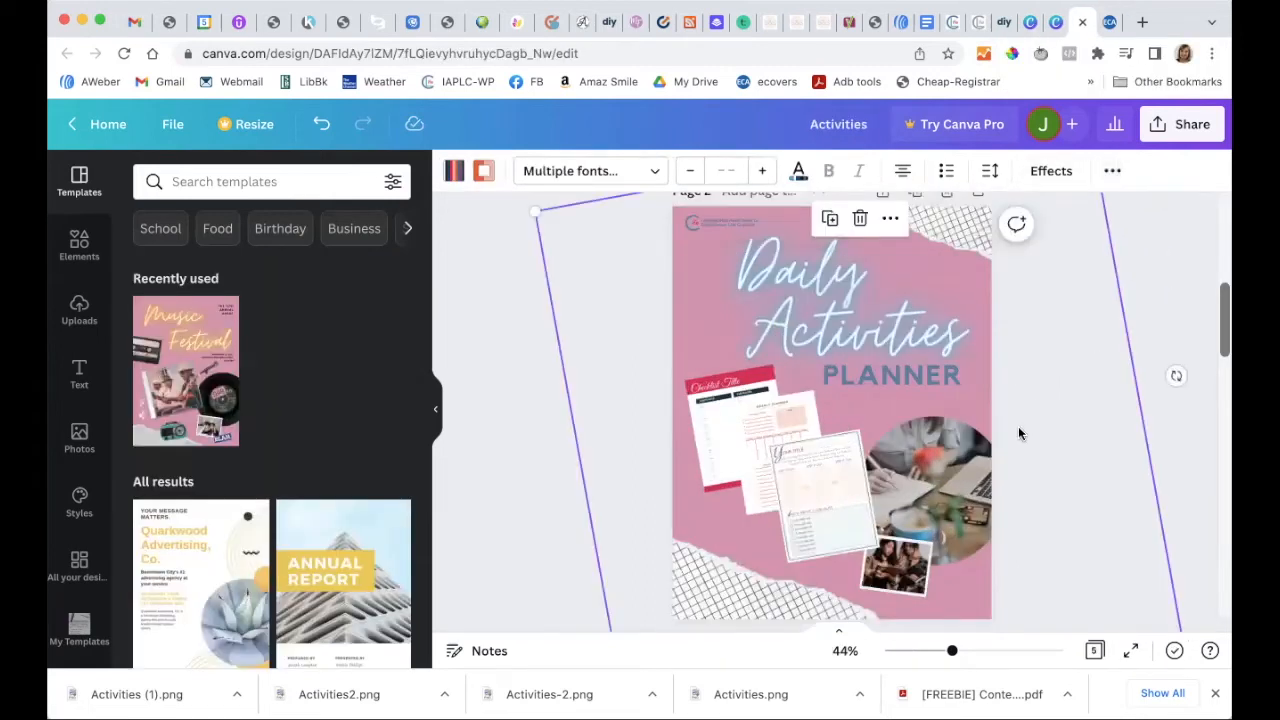
click(519, 530)
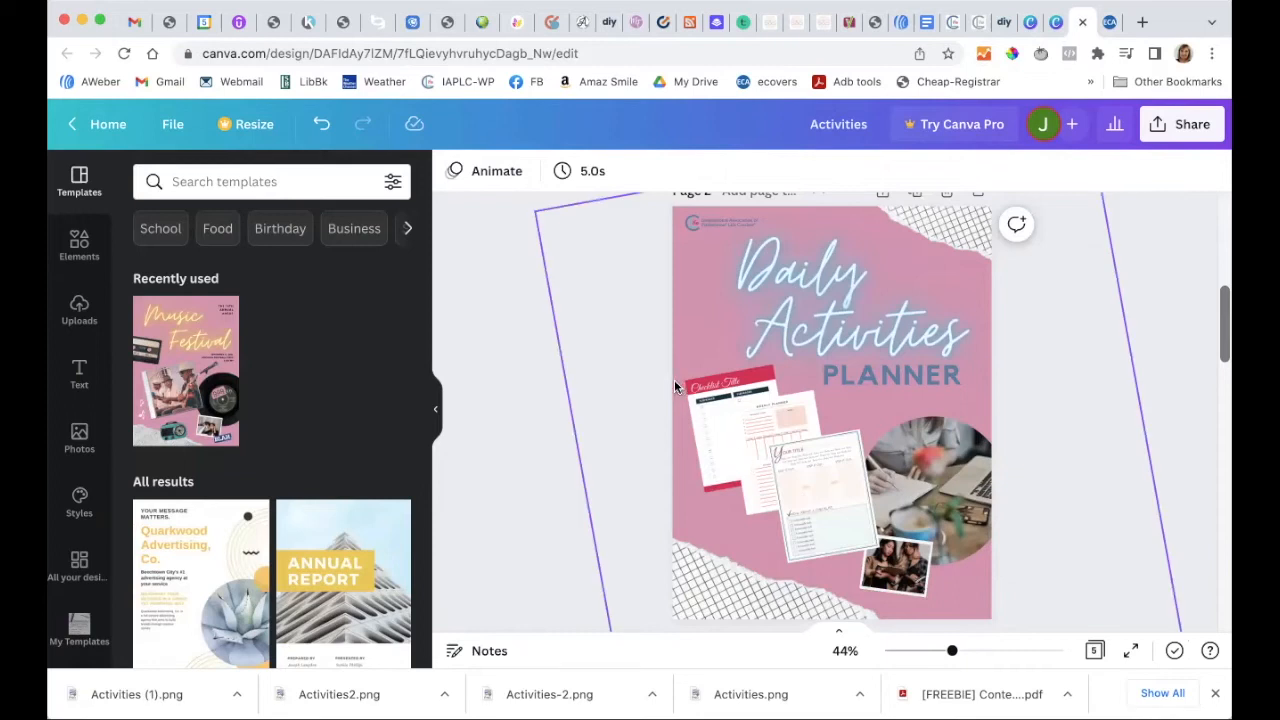
click(1050, 24)
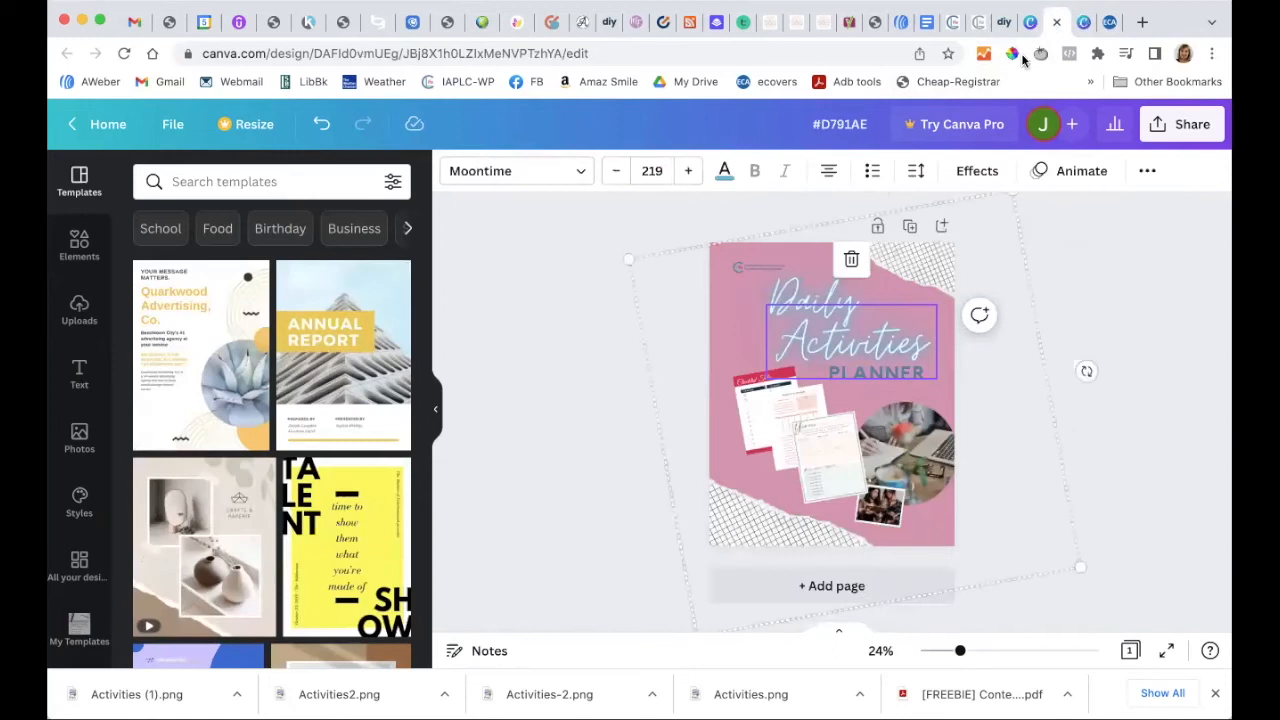
Step: Reposition the group of cover elements on the pink page and enlarge it slightly so the torn-paper corners reach the page edges
drag(828, 450, 840, 434)
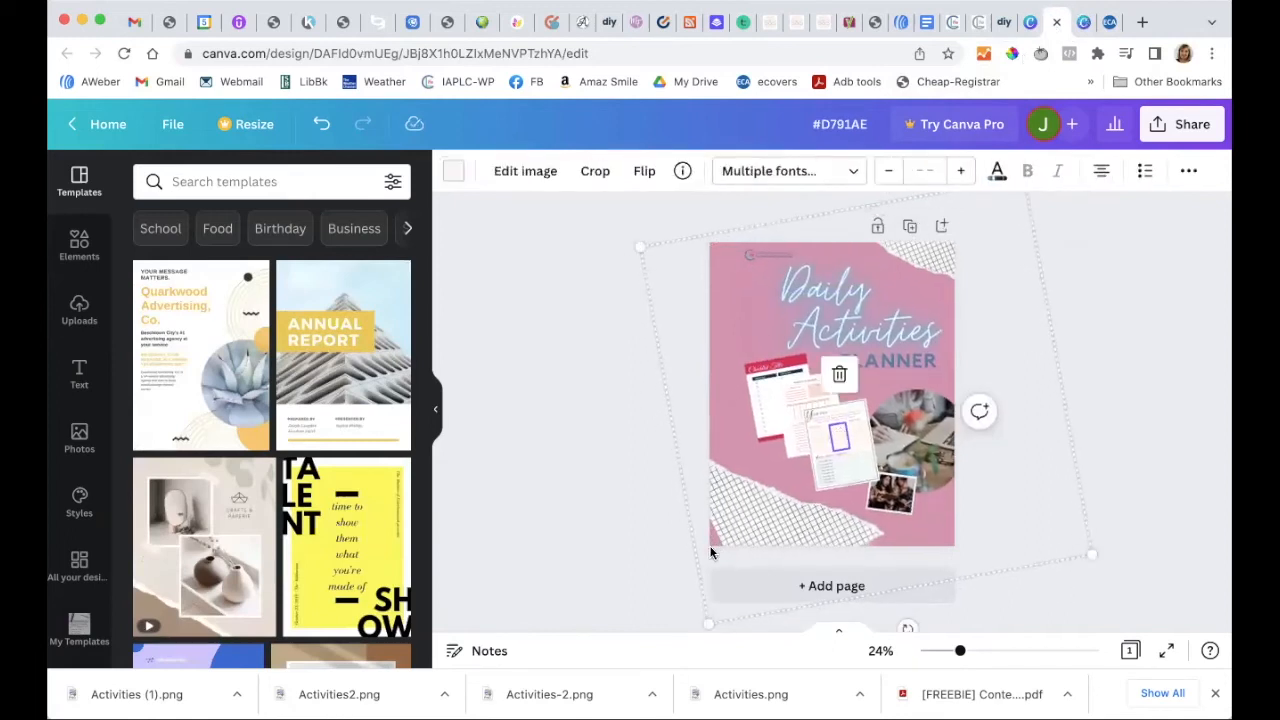
scroll(578, 517, down, 2)
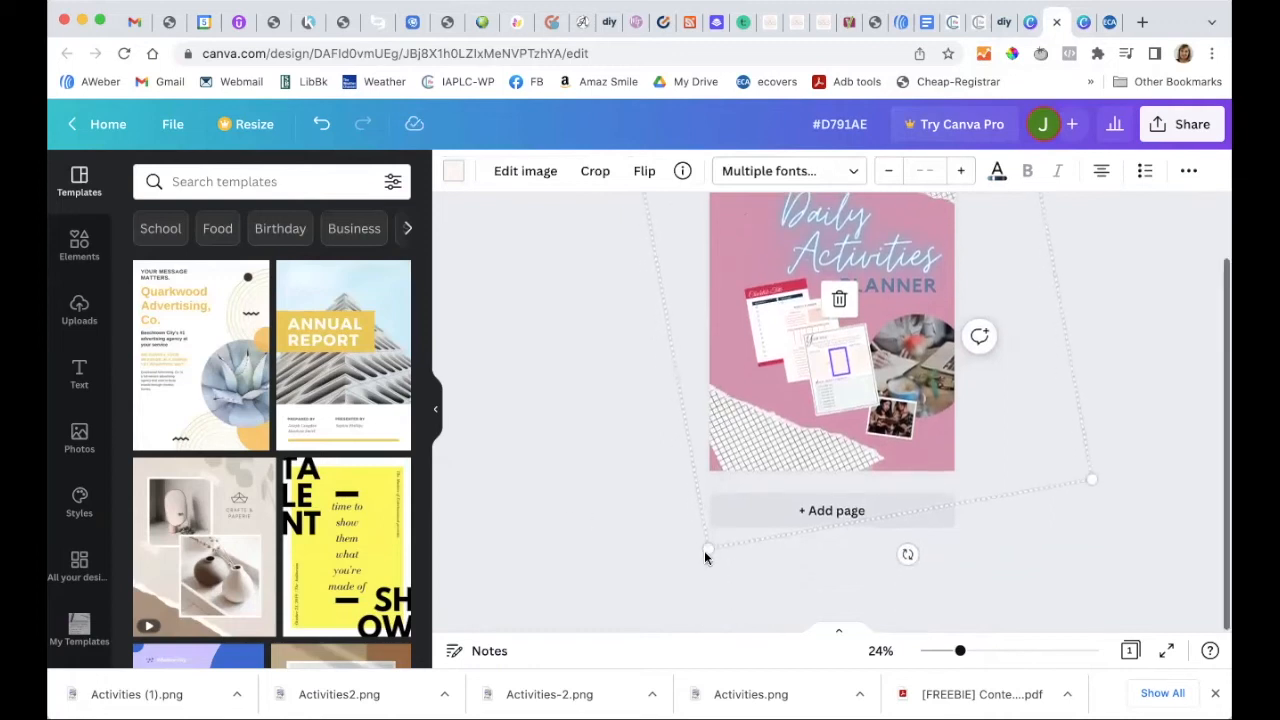
drag(708, 548, 692, 572)
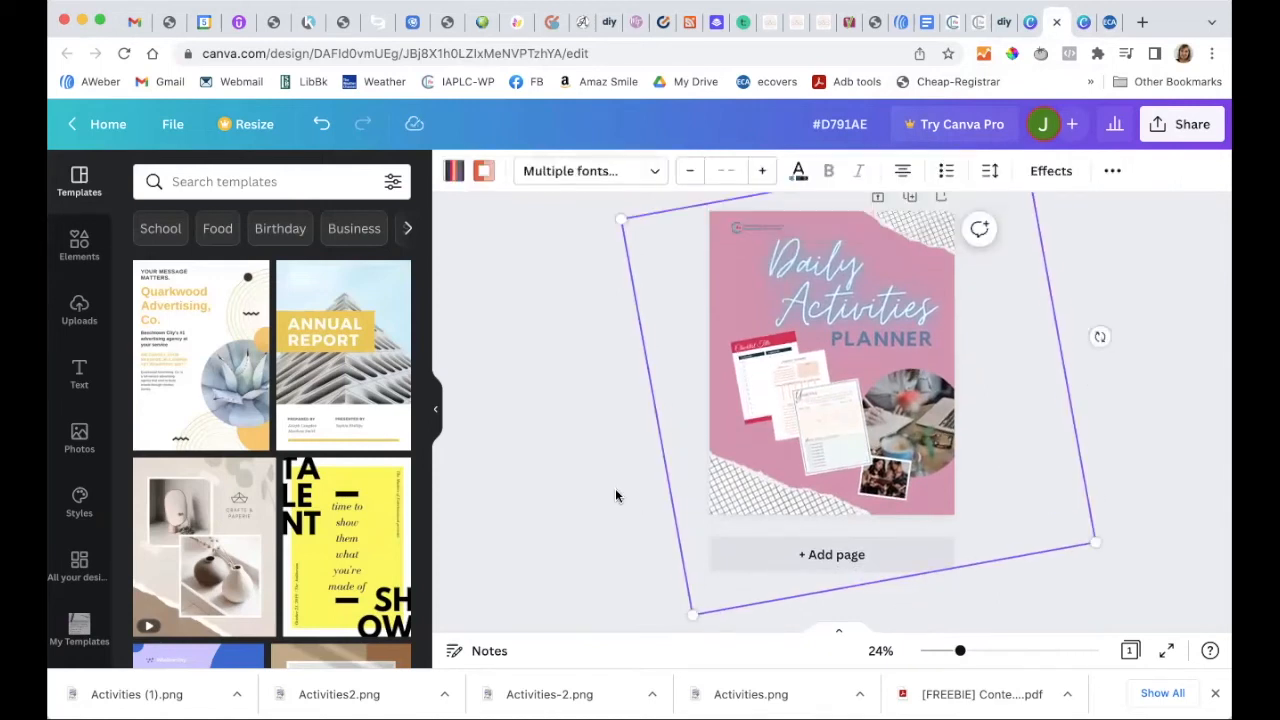
scroll(616, 496, down, 1)
scroll(616, 496, up, 1)
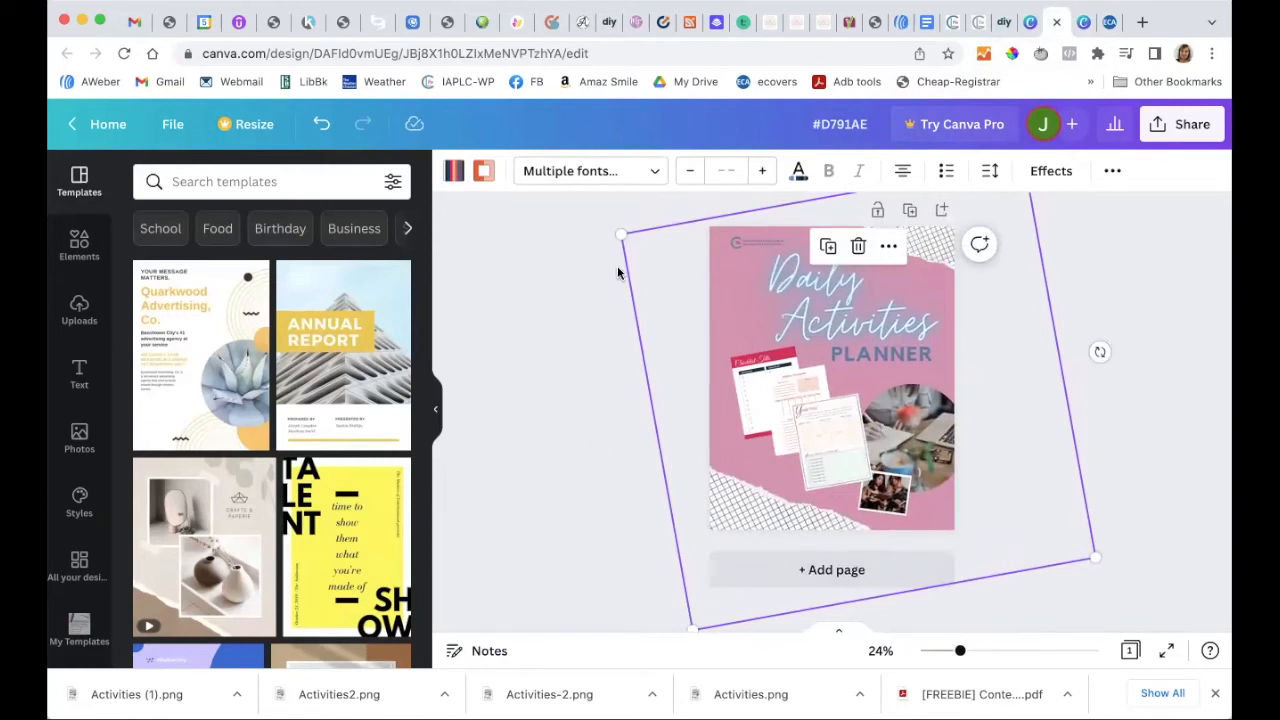
drag(621, 234, 617, 230)
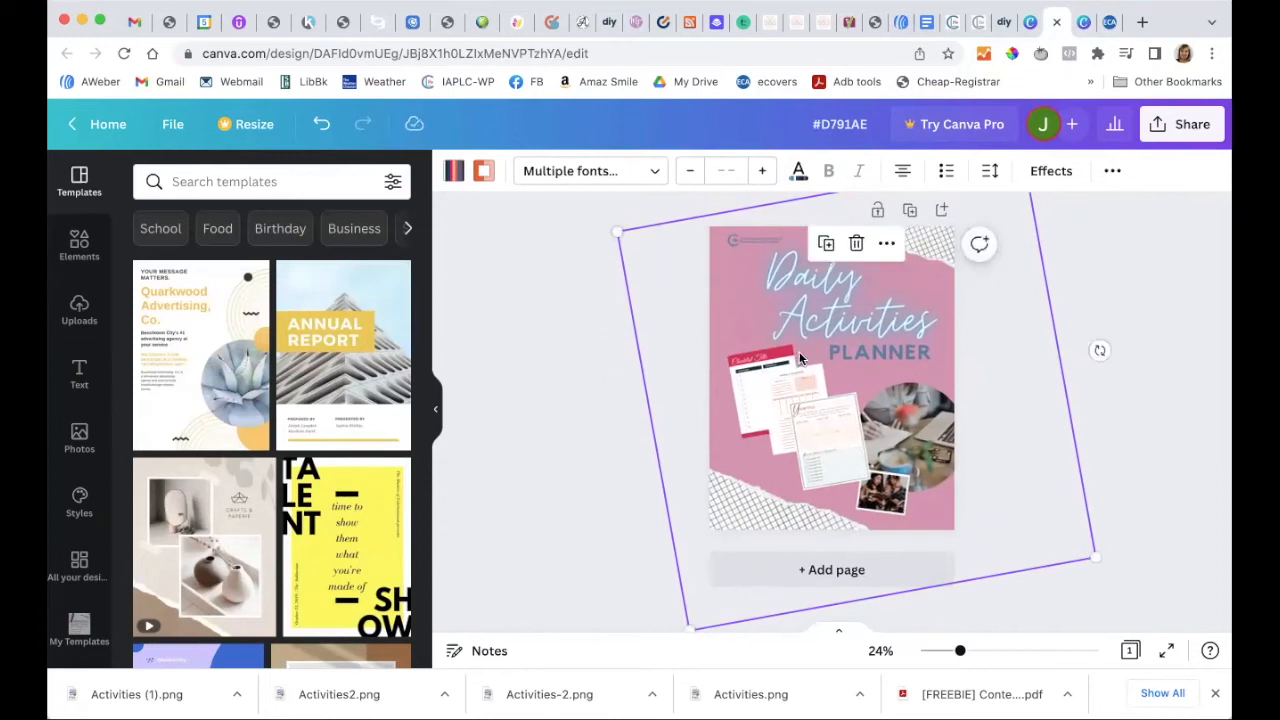
Step: Nudge the cover group slightly to the right, deselect it, and compare the layout with the original Activities cover
click(806, 355)
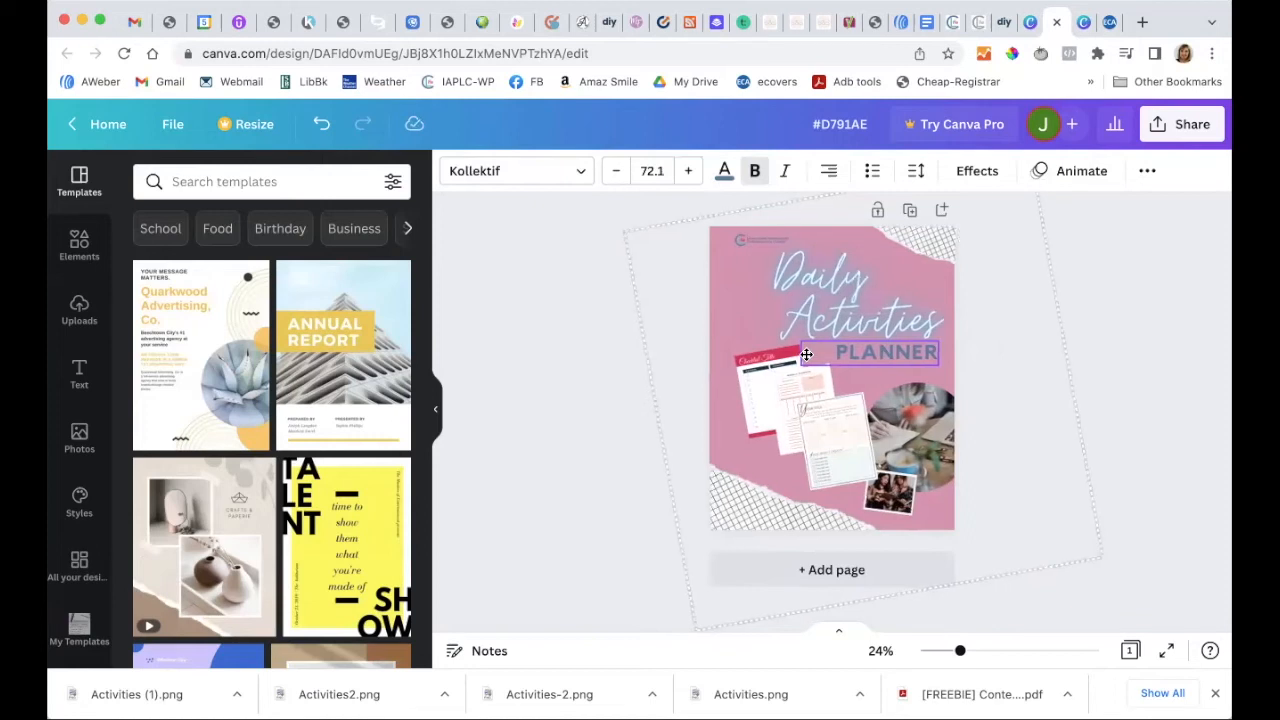
click(805, 358)
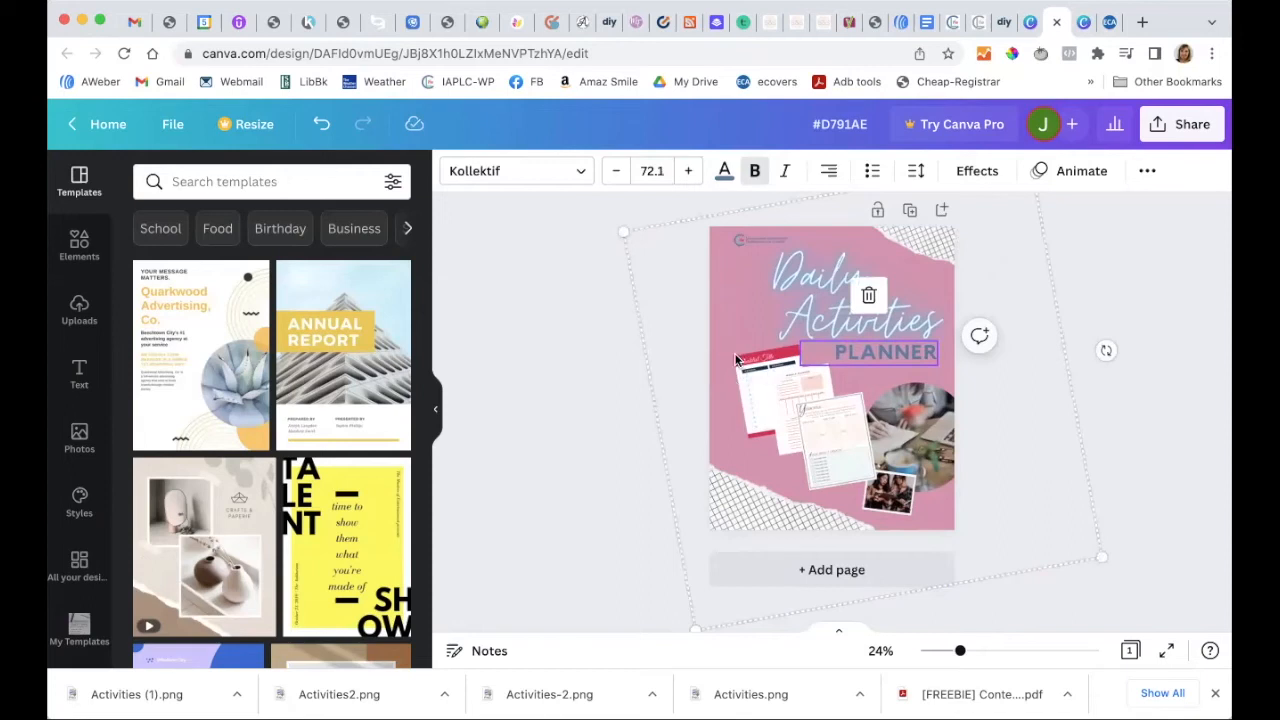
click(706, 365)
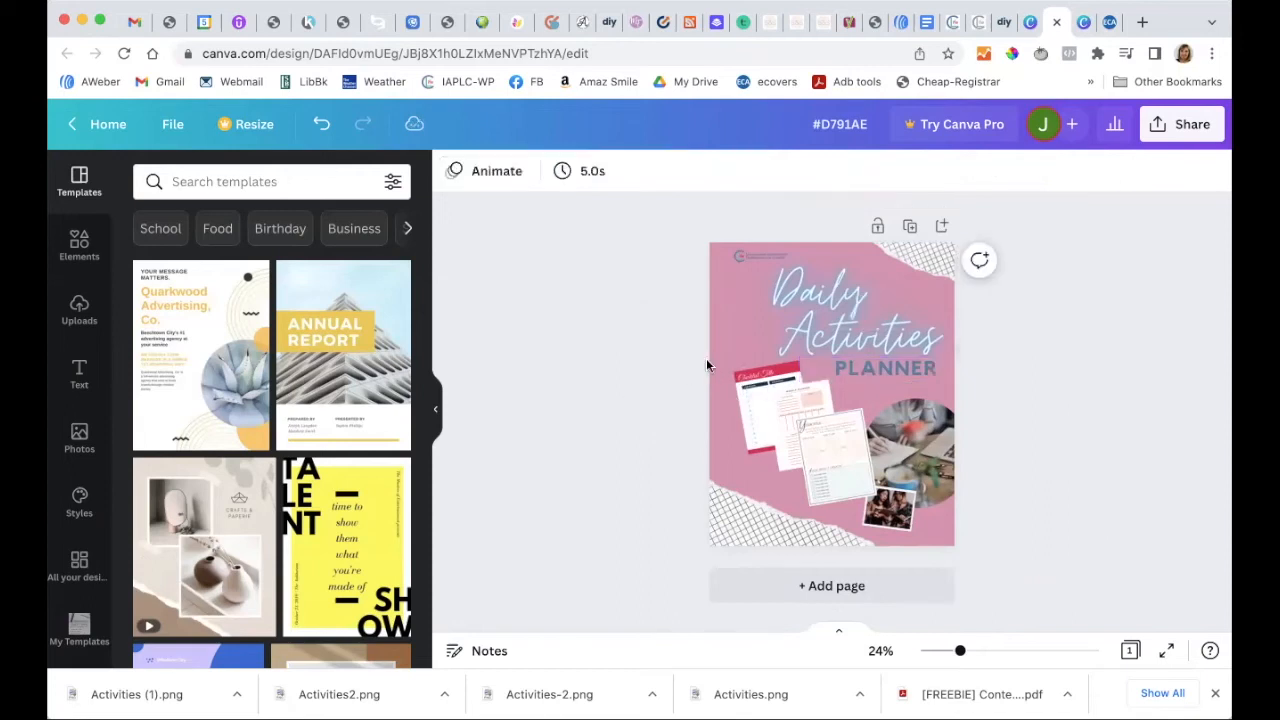
click(1086, 28)
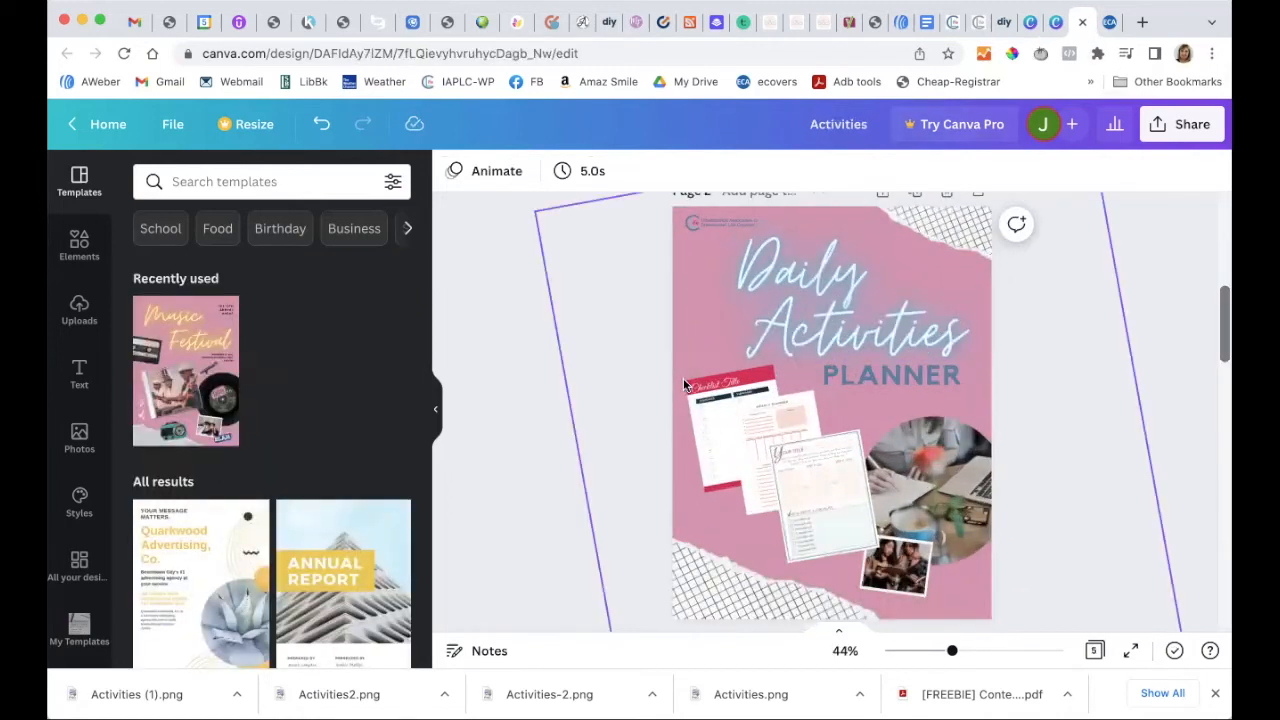
click(1056, 22)
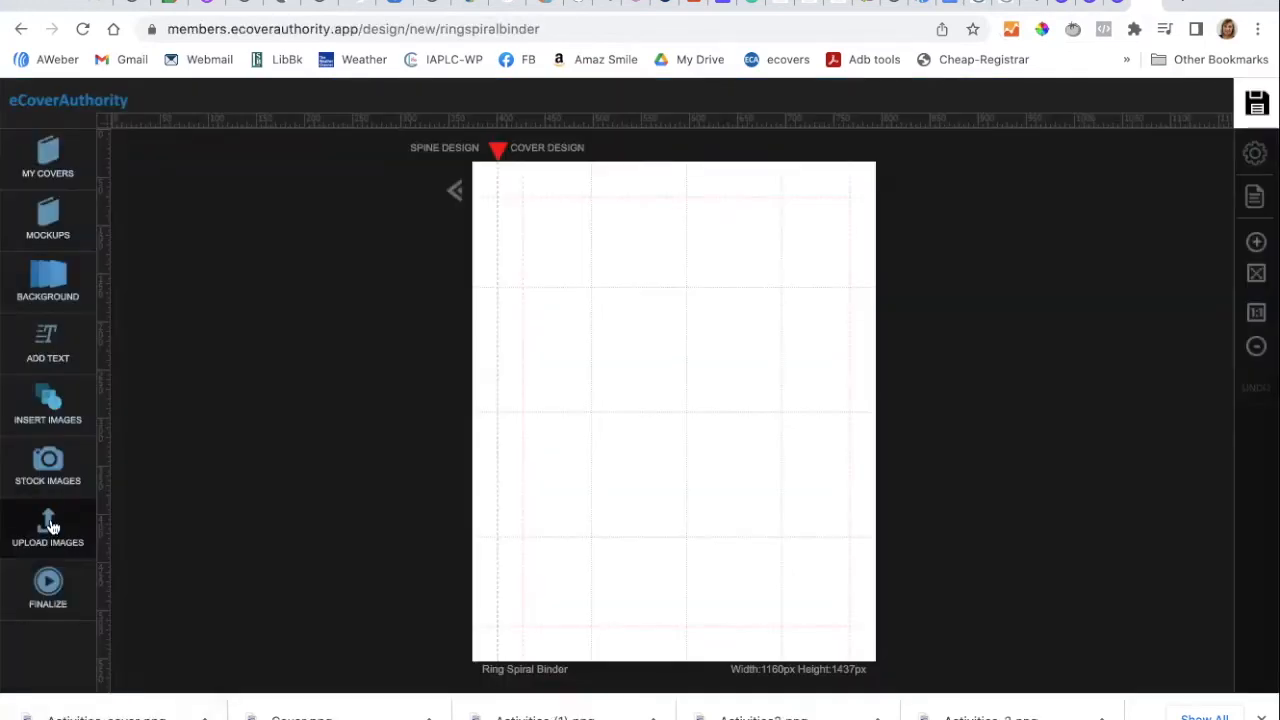
Step: Insert the uploaded Activities-cover.jpg into the ring spiral binder template and enlarge it to fill the whole cover area
click(50, 527)
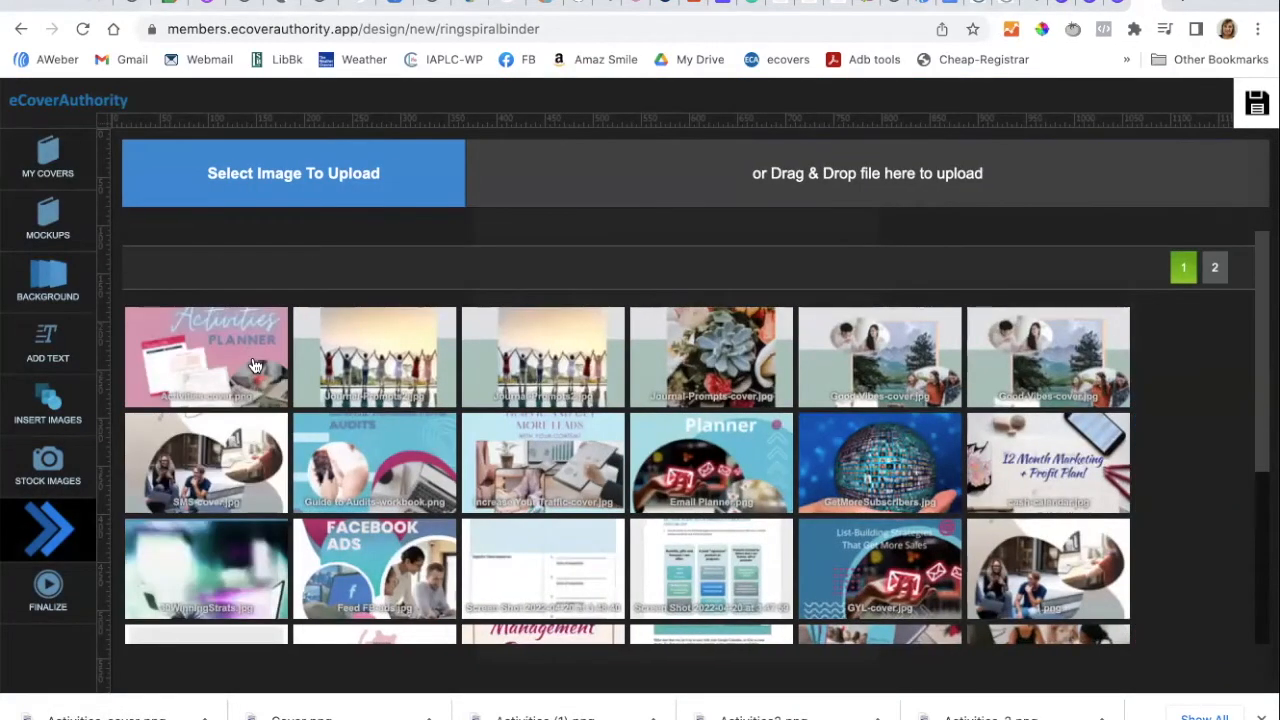
click(251, 356)
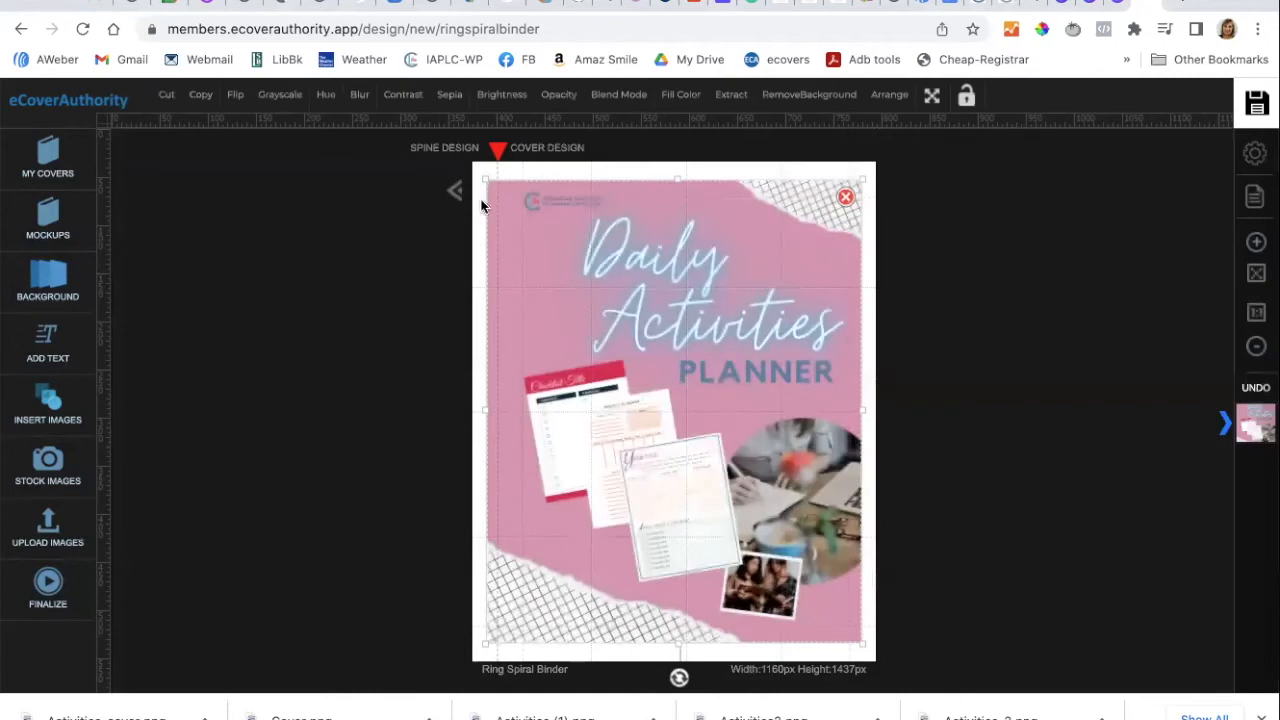
drag(486, 179, 468, 160)
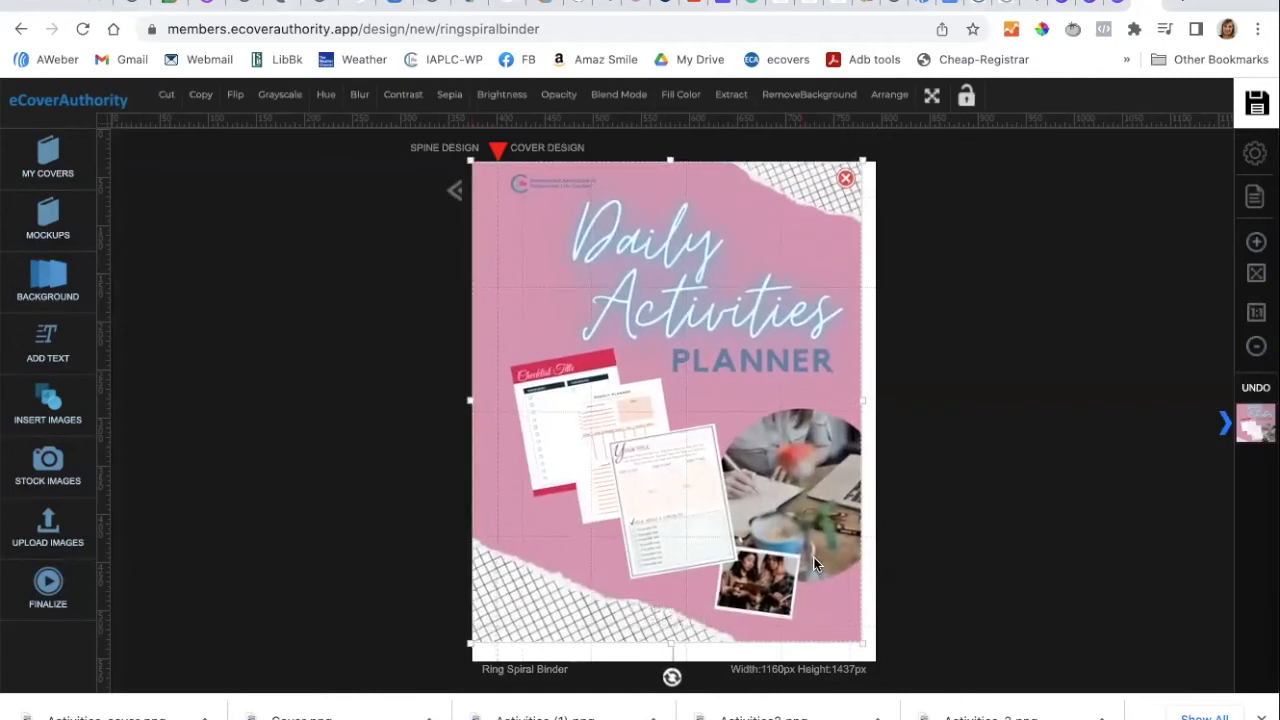
drag(862, 643, 883, 665)
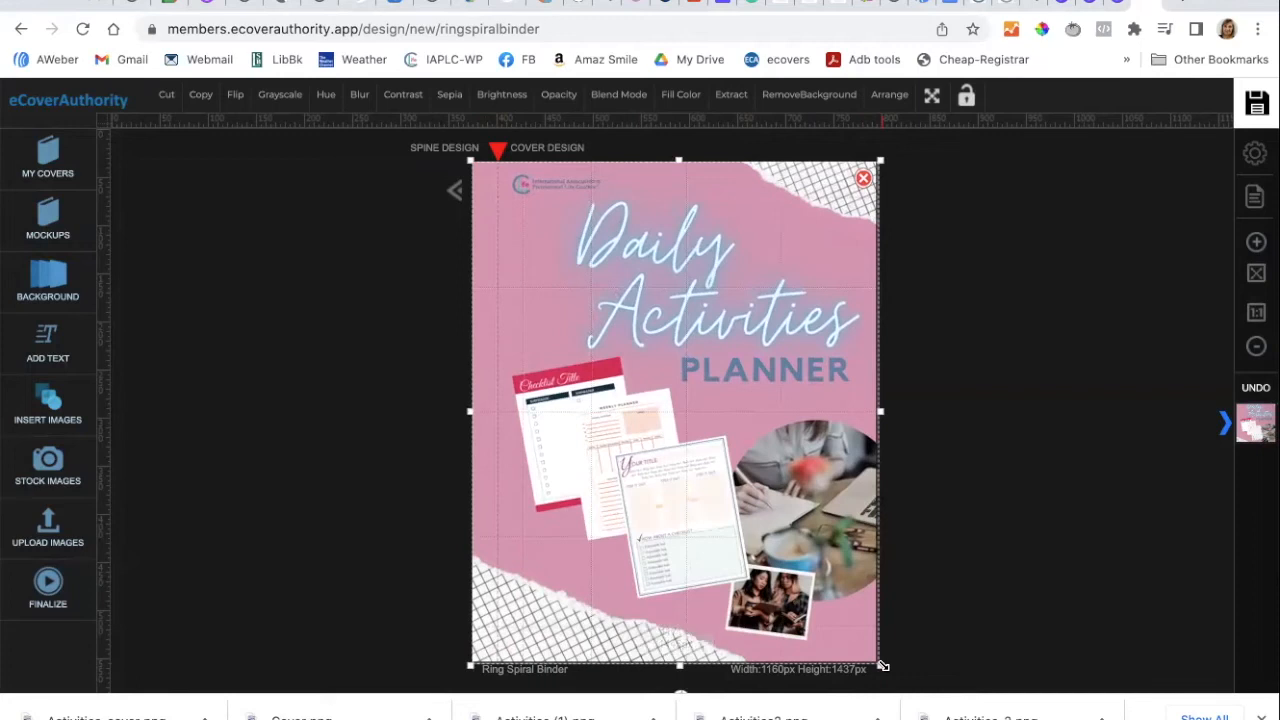
Step: Render the 3D ring spiral binder mockup and download it as a PNG at 0.7X with a transparent background
click(46, 585)
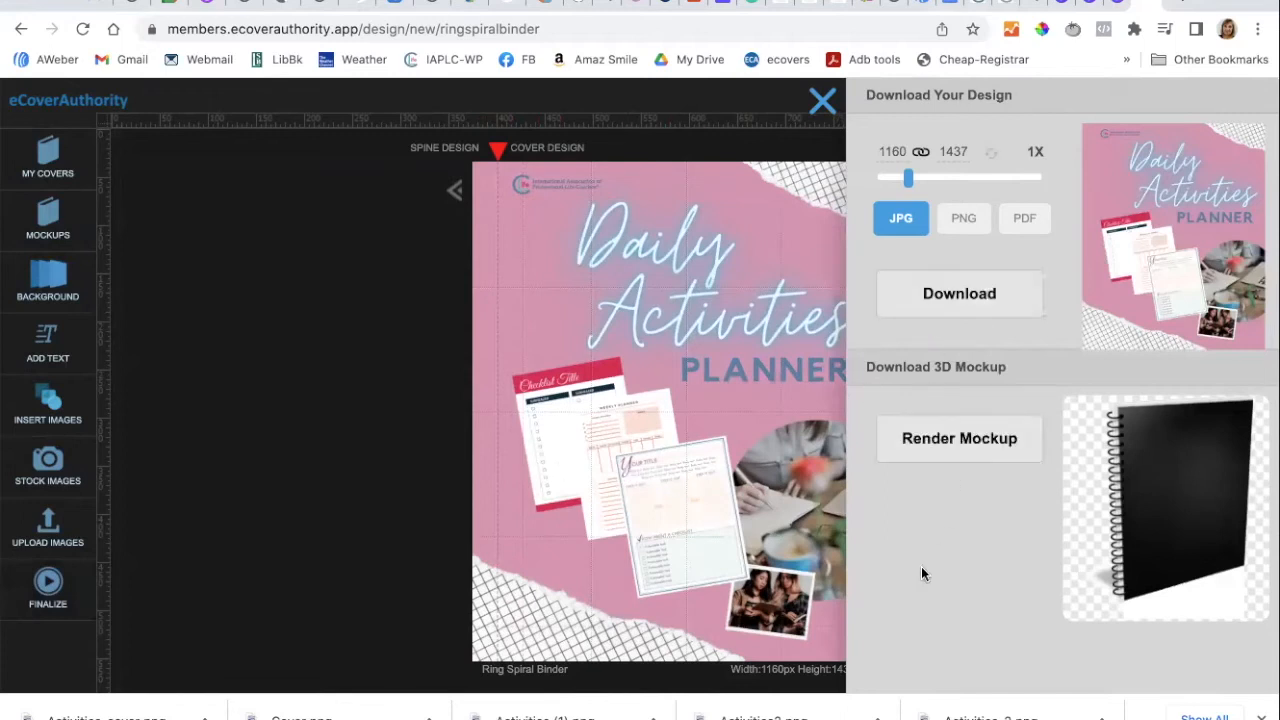
click(963, 450)
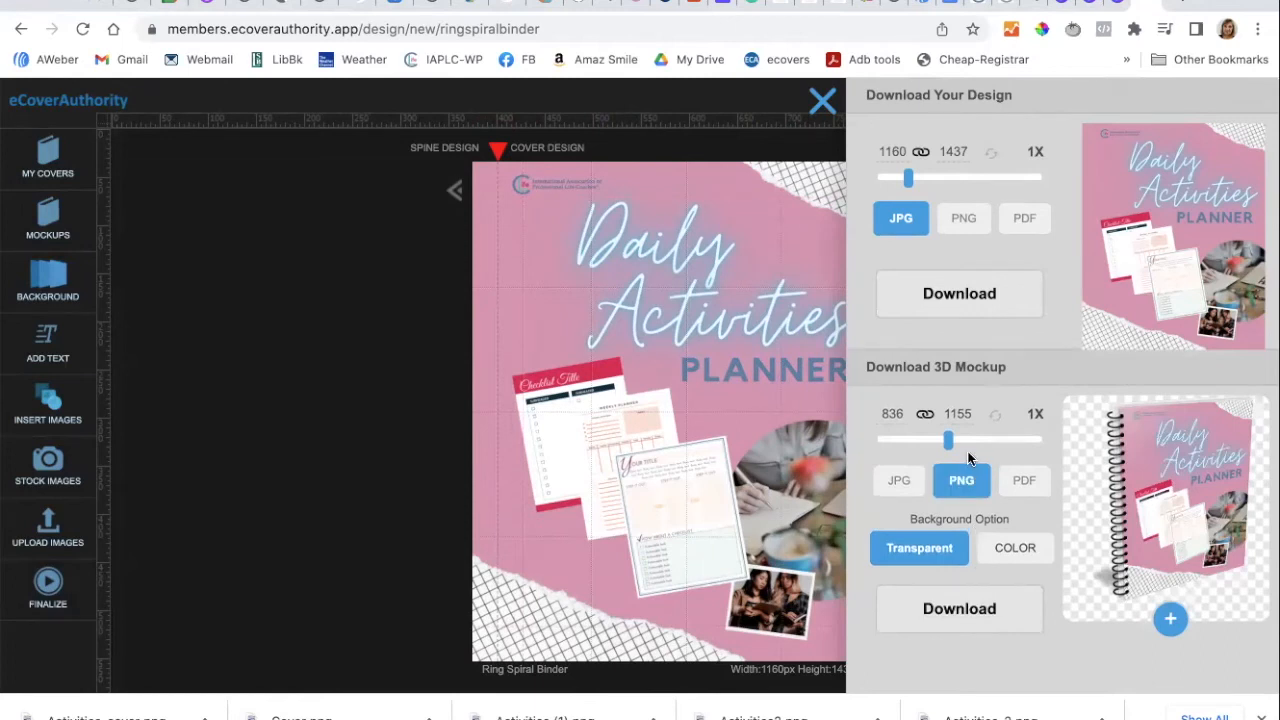
drag(950, 441, 940, 441)
drag(929, 441, 923, 441)
click(910, 552)
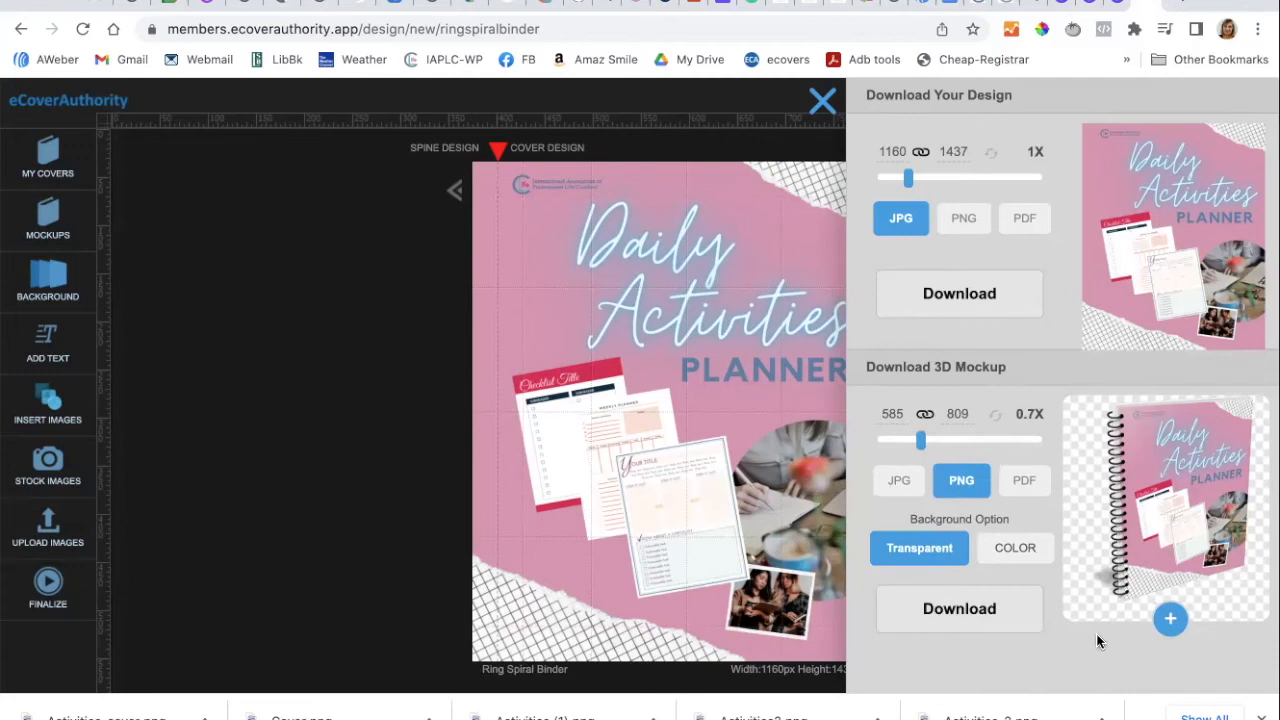
click(967, 612)
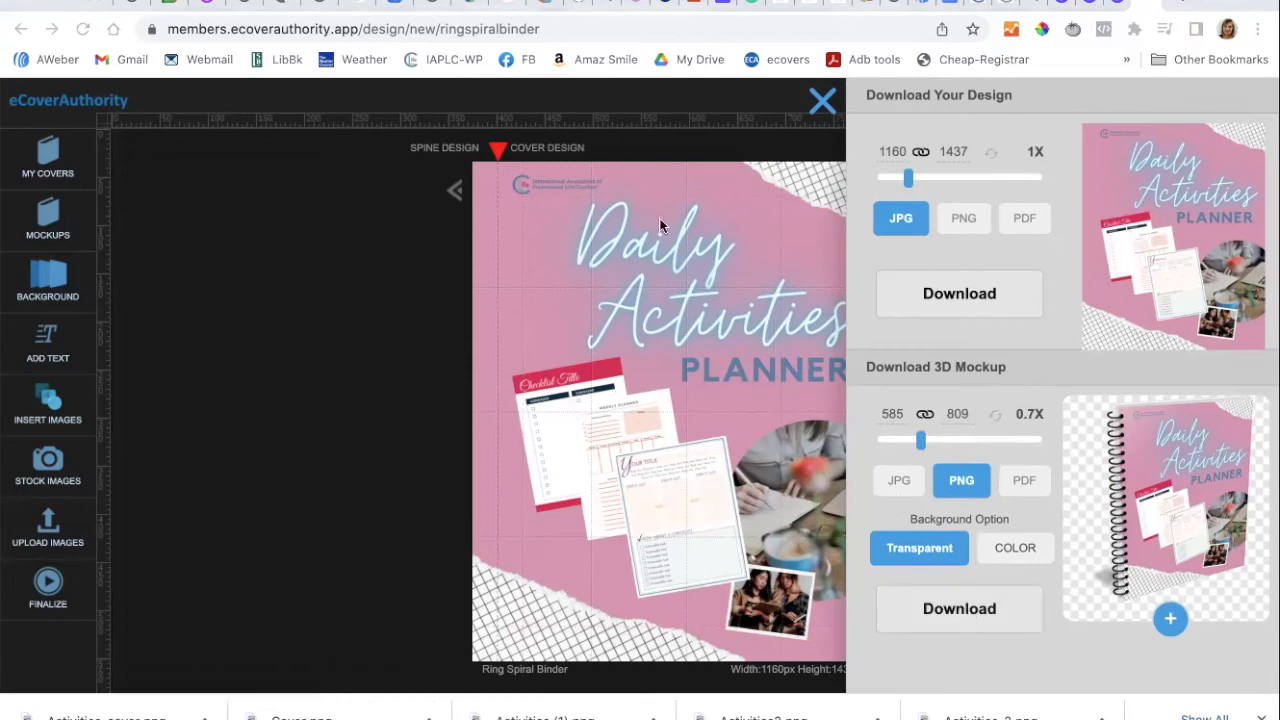
click(822, 100)
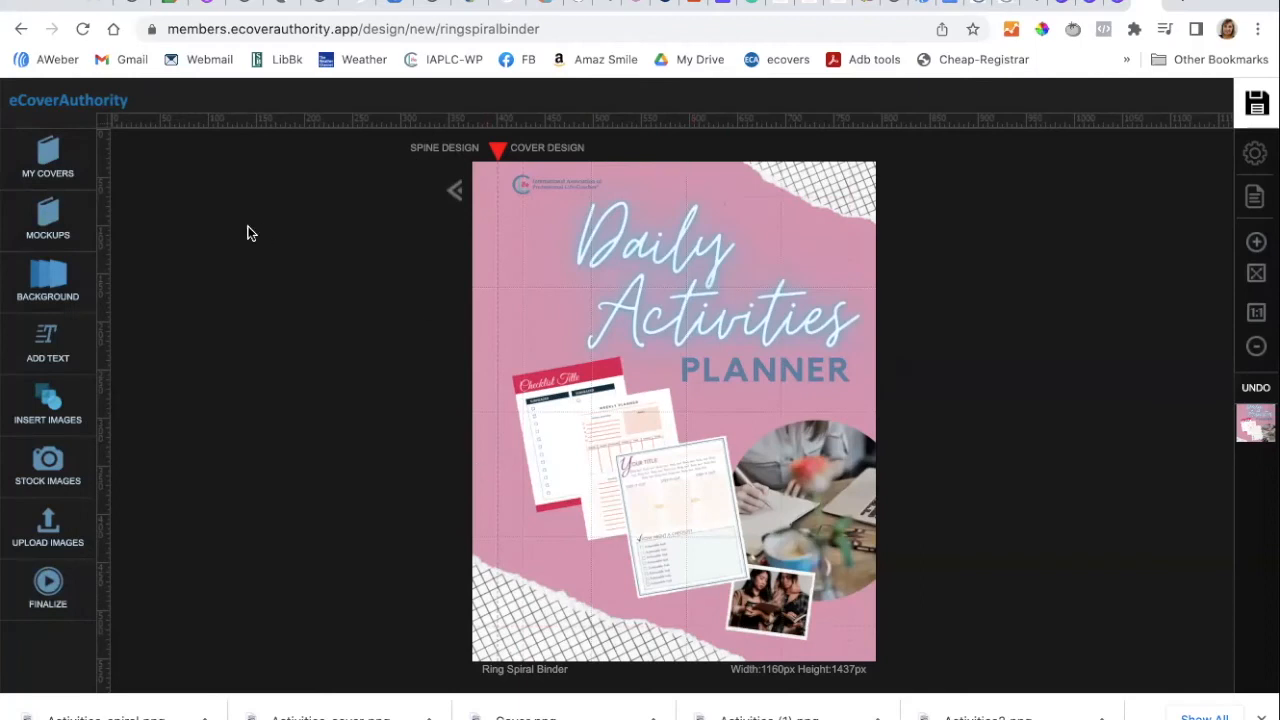
Step: Return from the binder editor to the dashboard and open the full Create Mockups catalogue
click(21, 31)
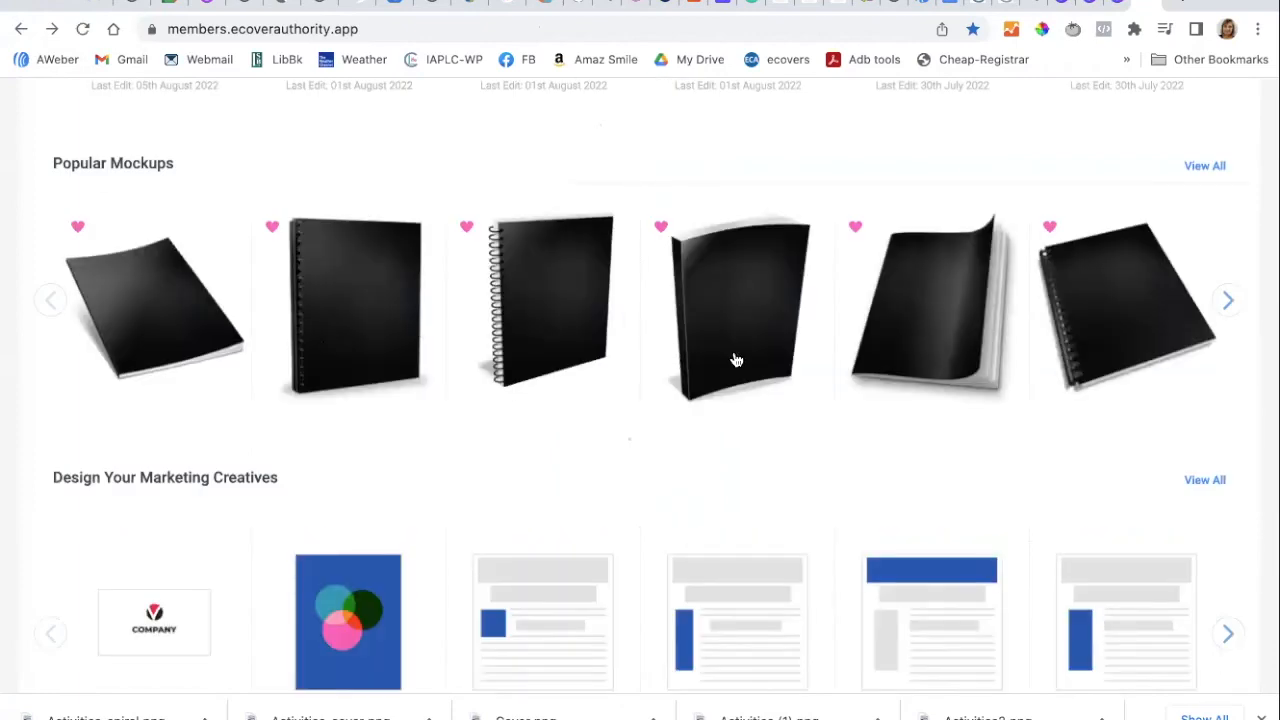
scroll(915, 438, down, 5)
scroll(914, 437, up, 10)
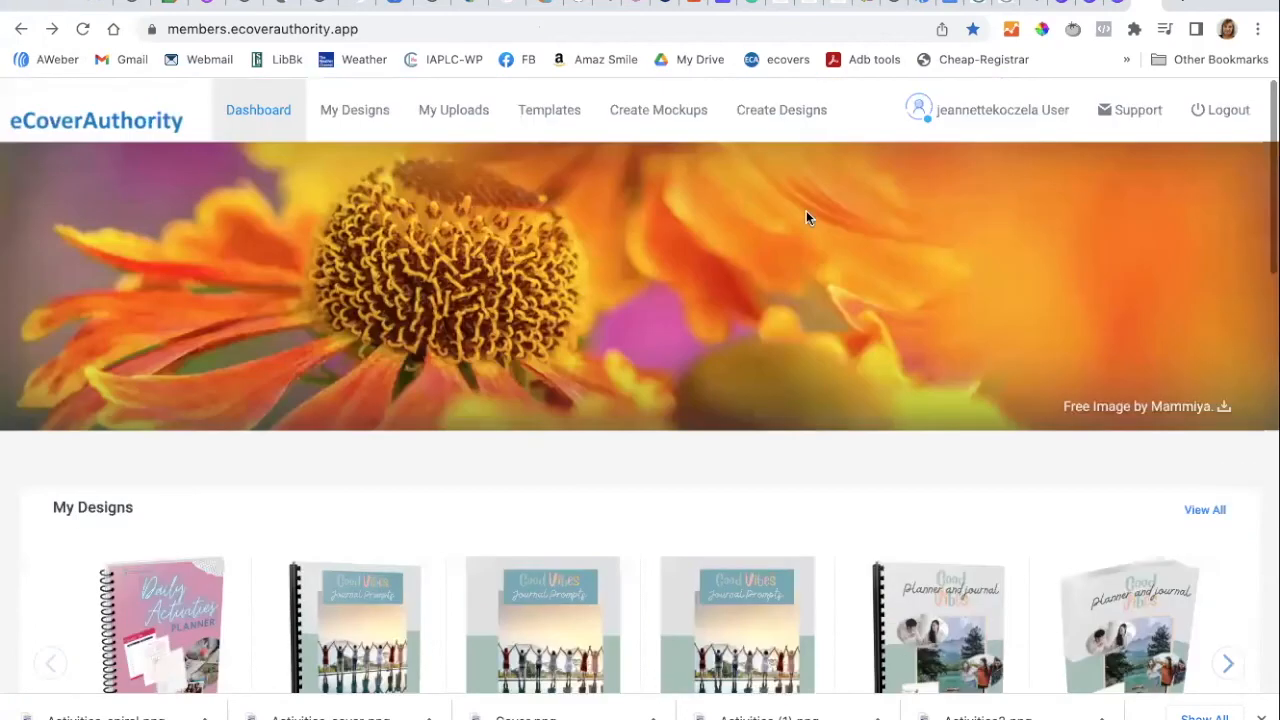
click(671, 109)
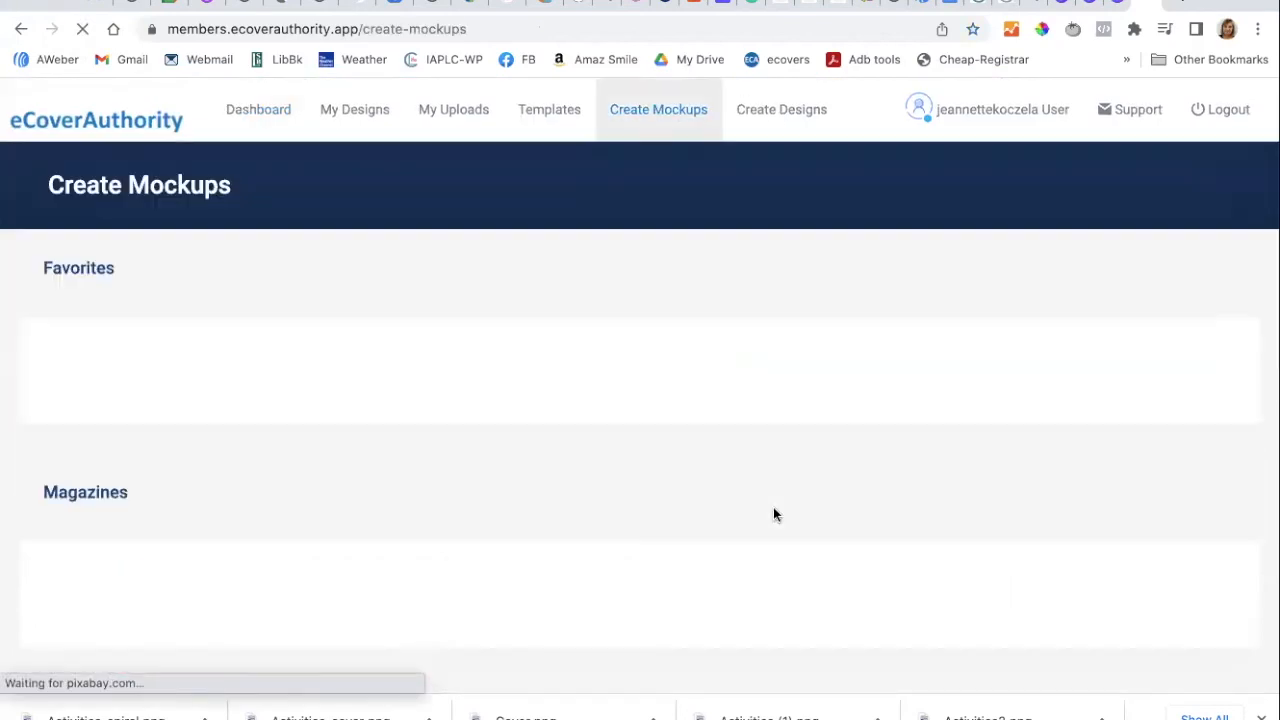
Step: Examine the available mockup templates, from Favorites and Magazines through Misc to the binders and notebooks
scroll(774, 514, down, 3)
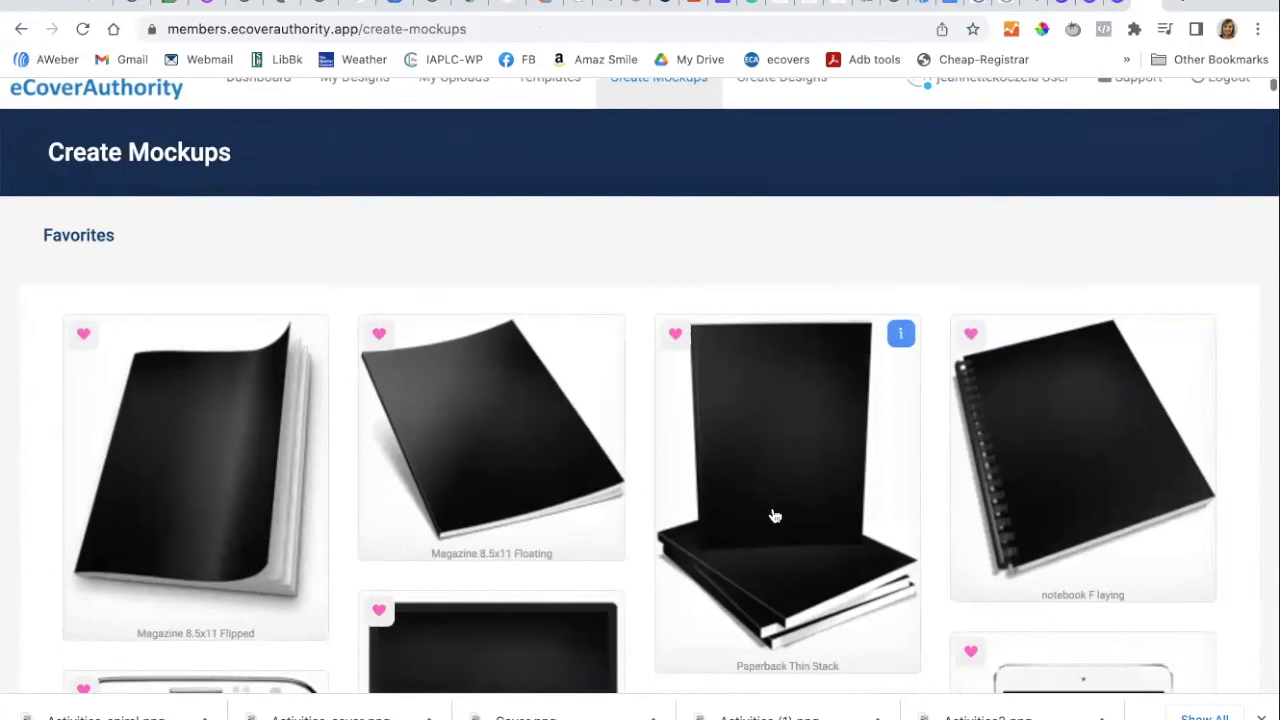
scroll(773, 515, down, 10)
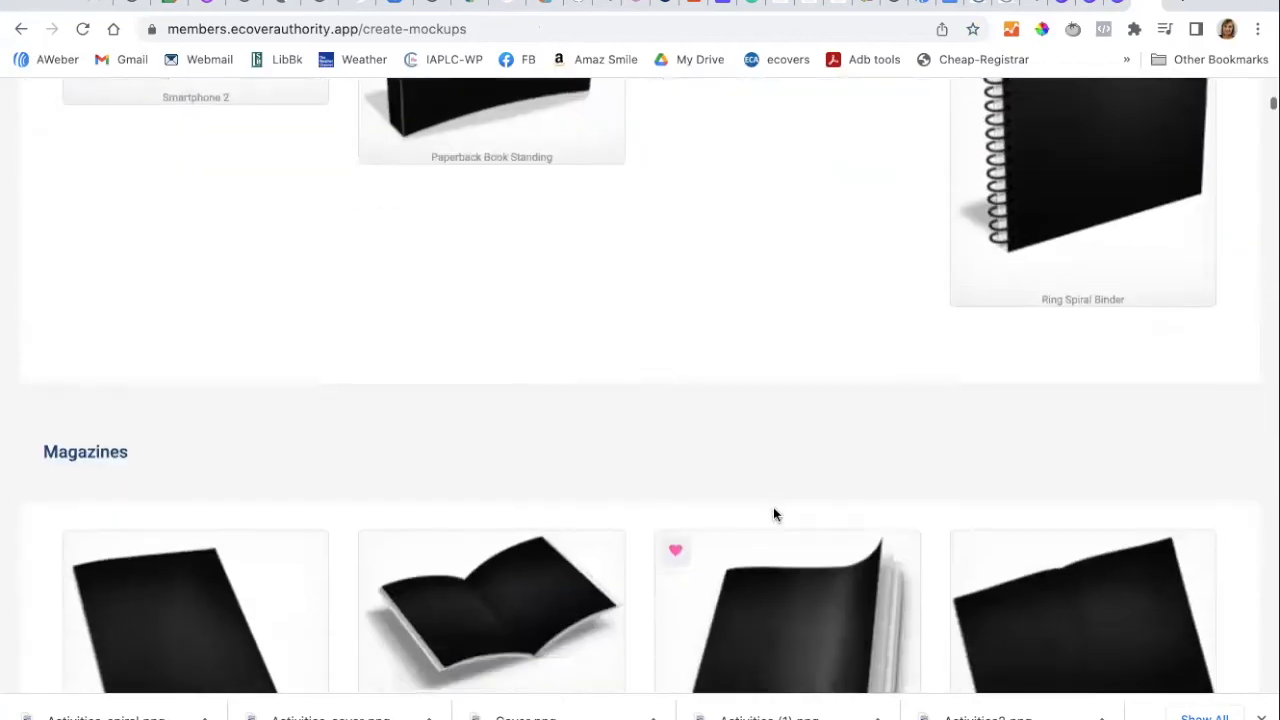
scroll(773, 515, down, 10)
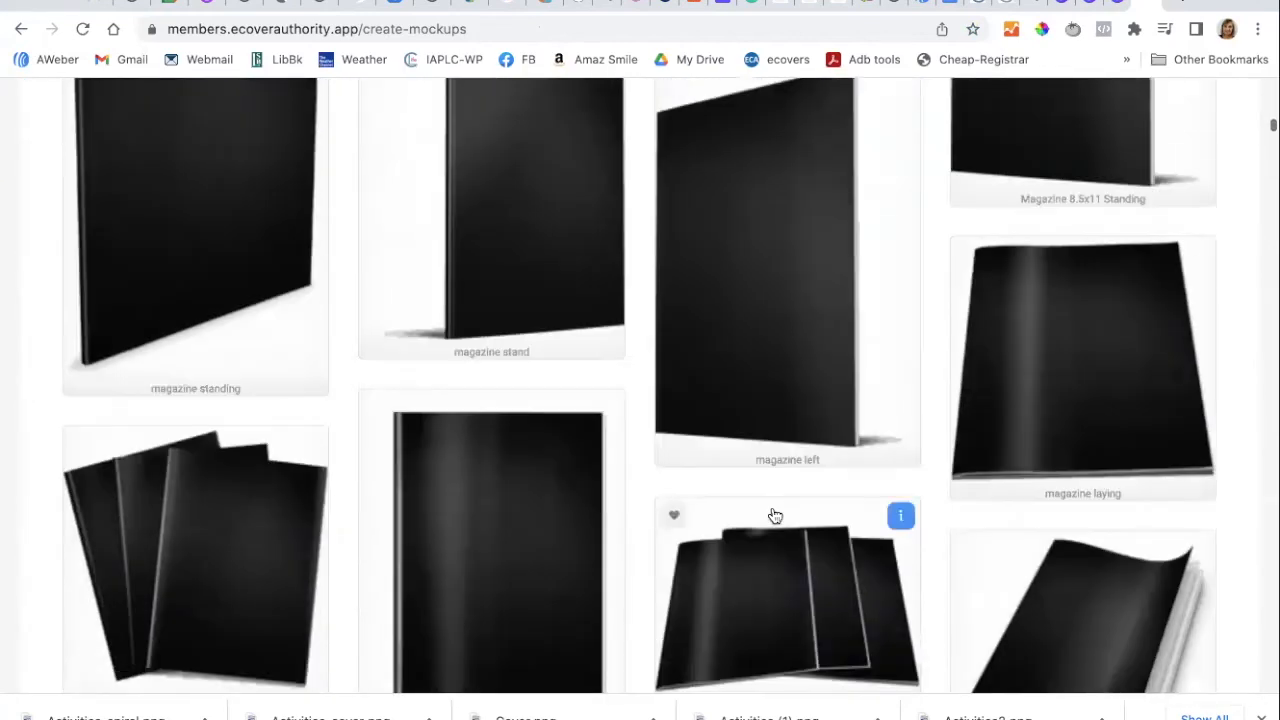
scroll(773, 515, down, 10)
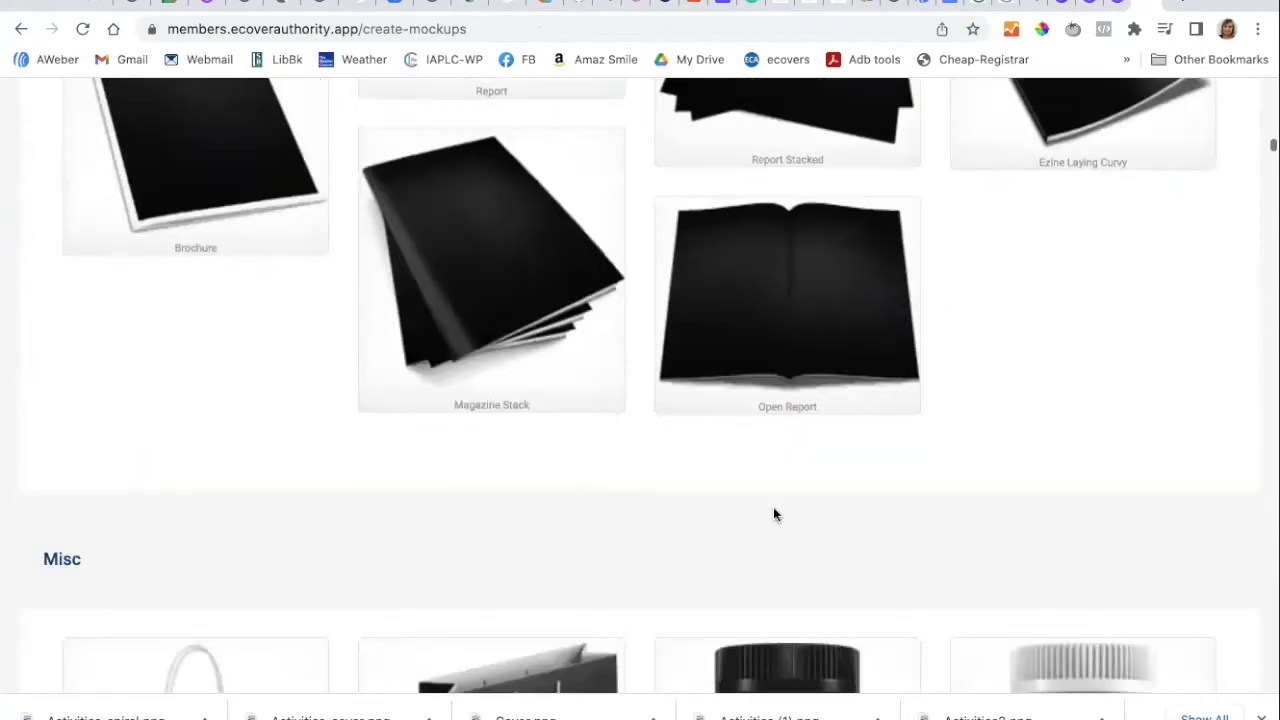
scroll(773, 515, up, 5)
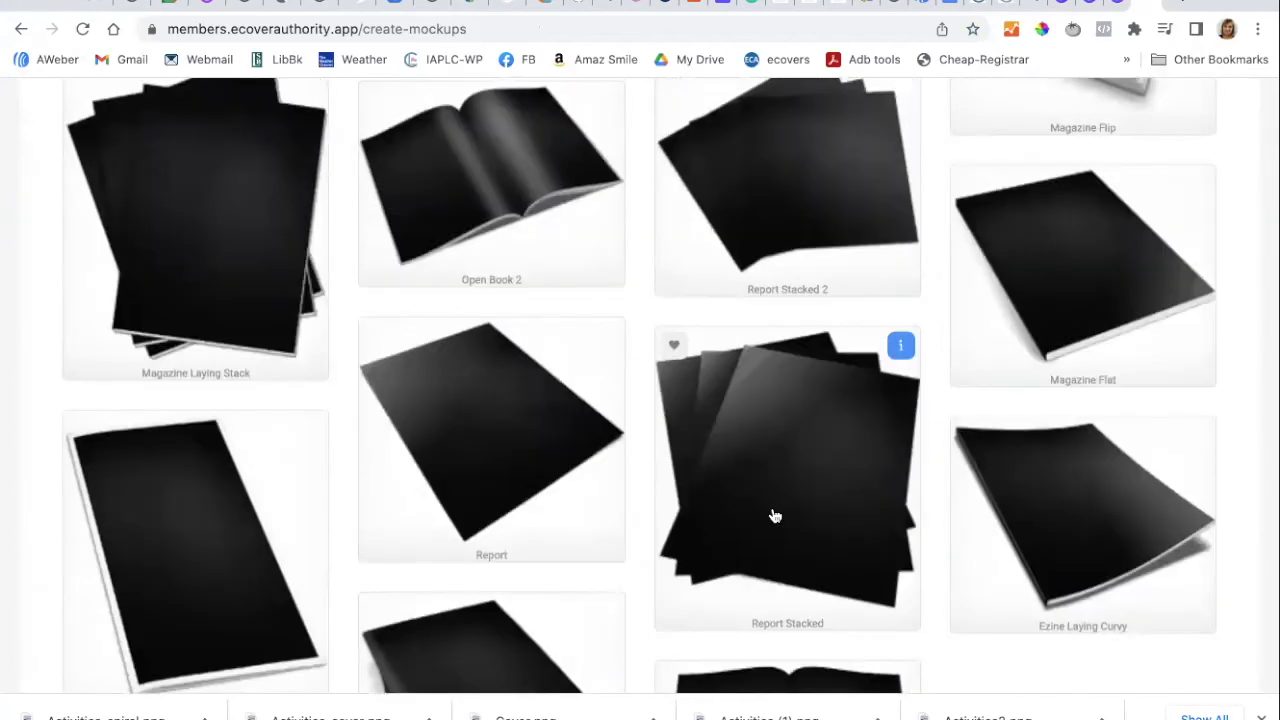
scroll(774, 516, up, 6)
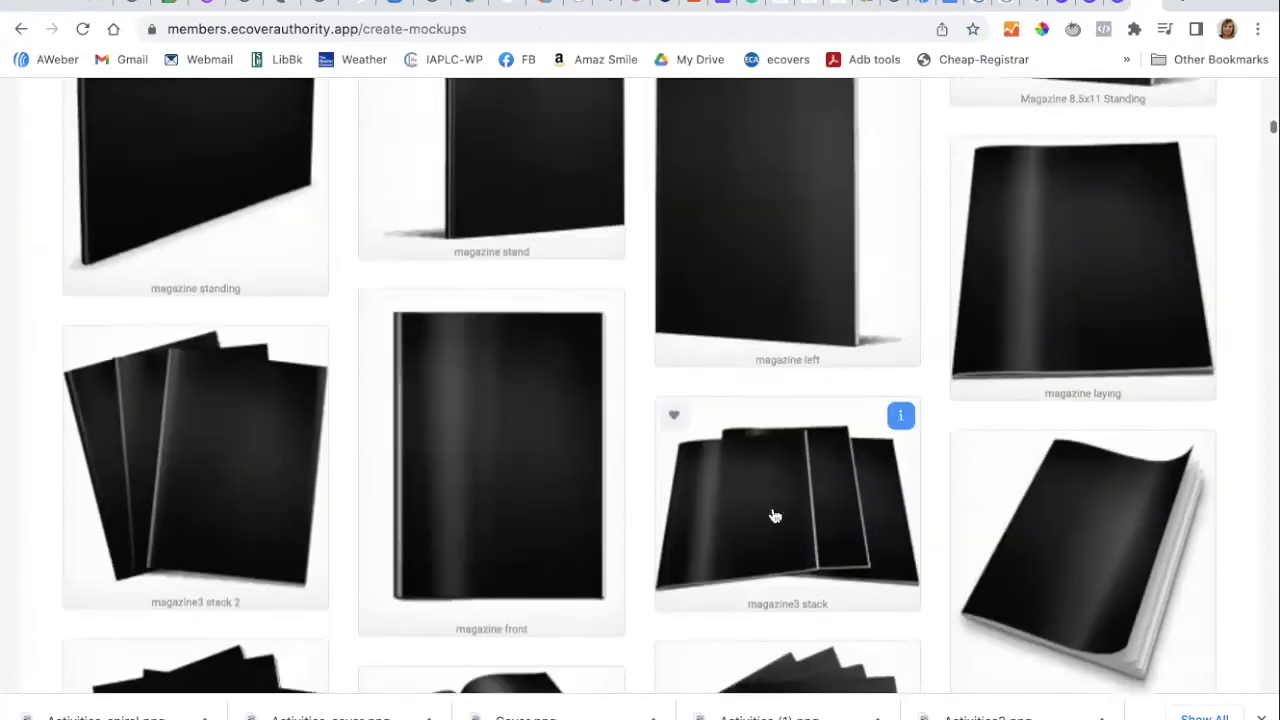
scroll(775, 516, up, 3)
scroll(773, 510, down, 4)
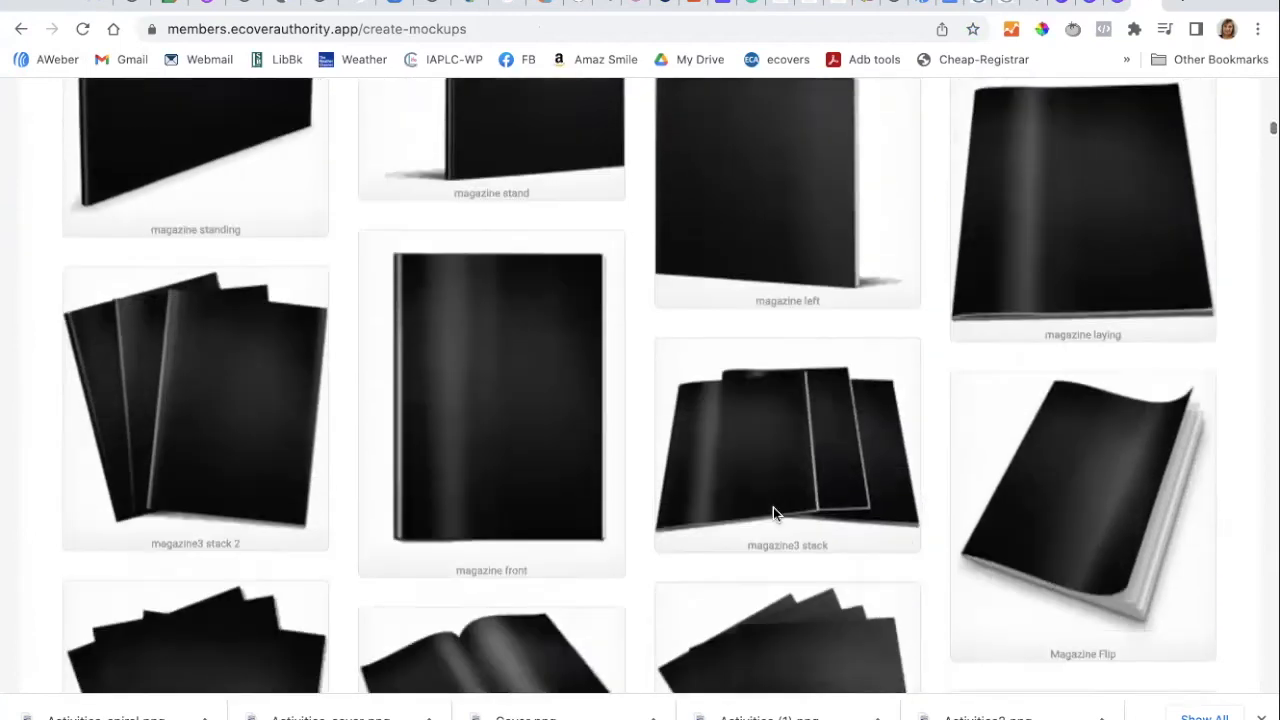
scroll(773, 514, down, 12)
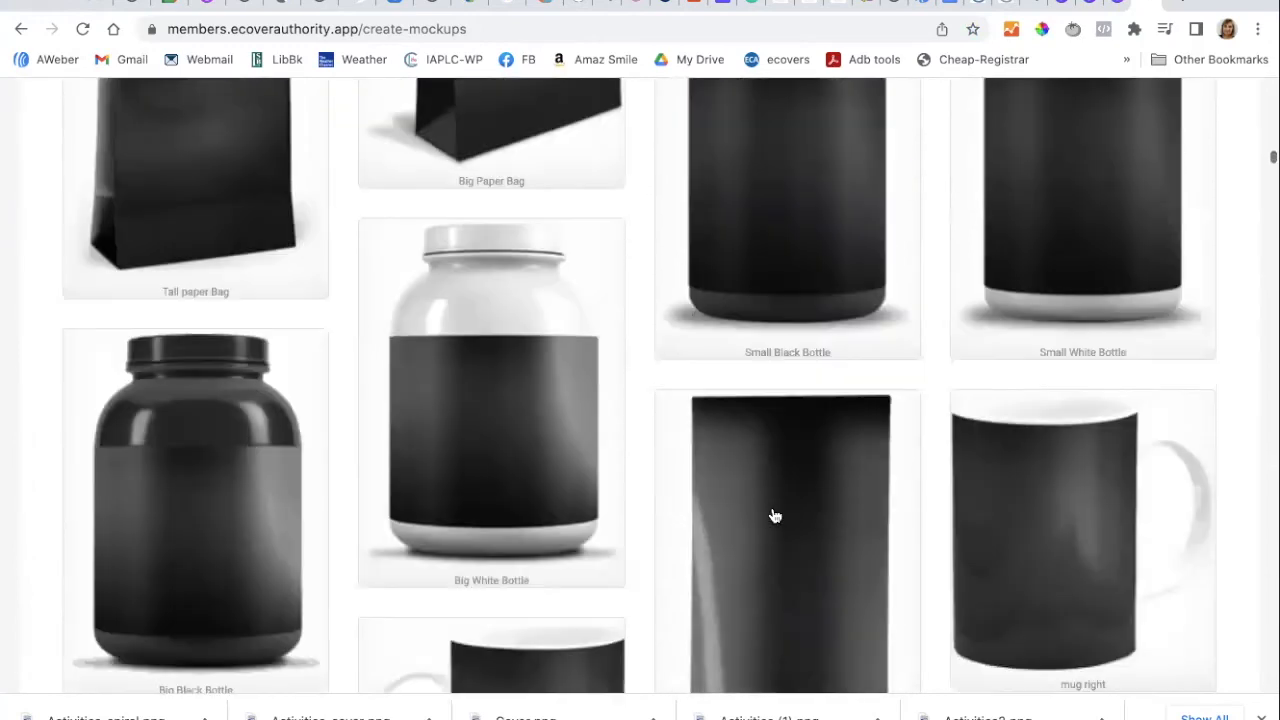
scroll(774, 516, down, 15)
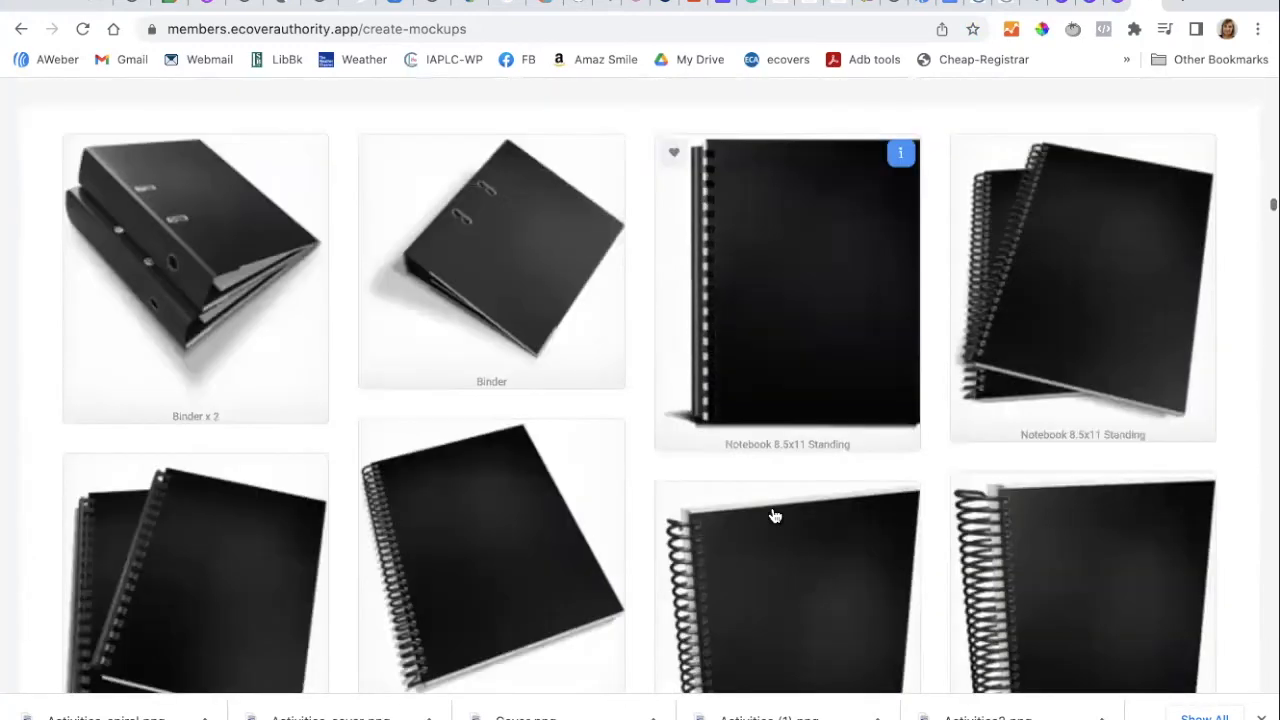
scroll(775, 516, down, 1)
scroll(773, 514, down, 4)
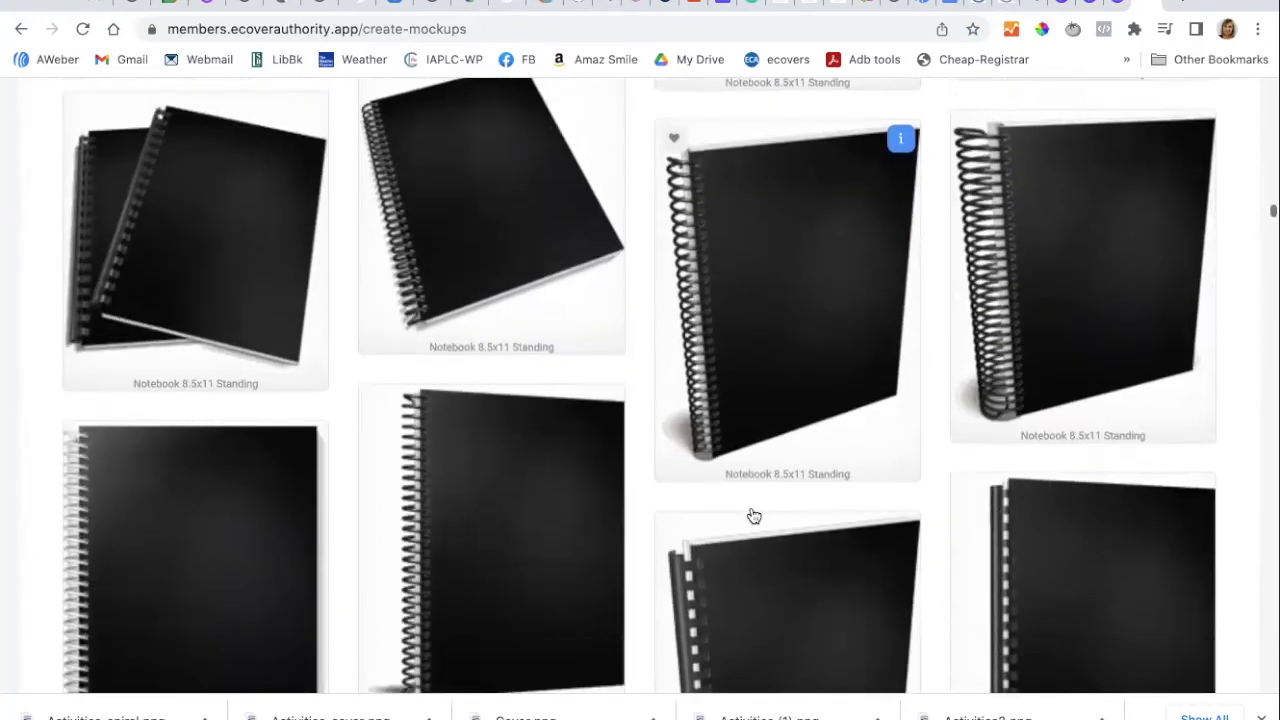
Step: Examine the Binders And Notebooks section from its first binder templates down to the ring and spiral binders
scroll(743, 346, up, 2)
scroll(743, 346, up, 4)
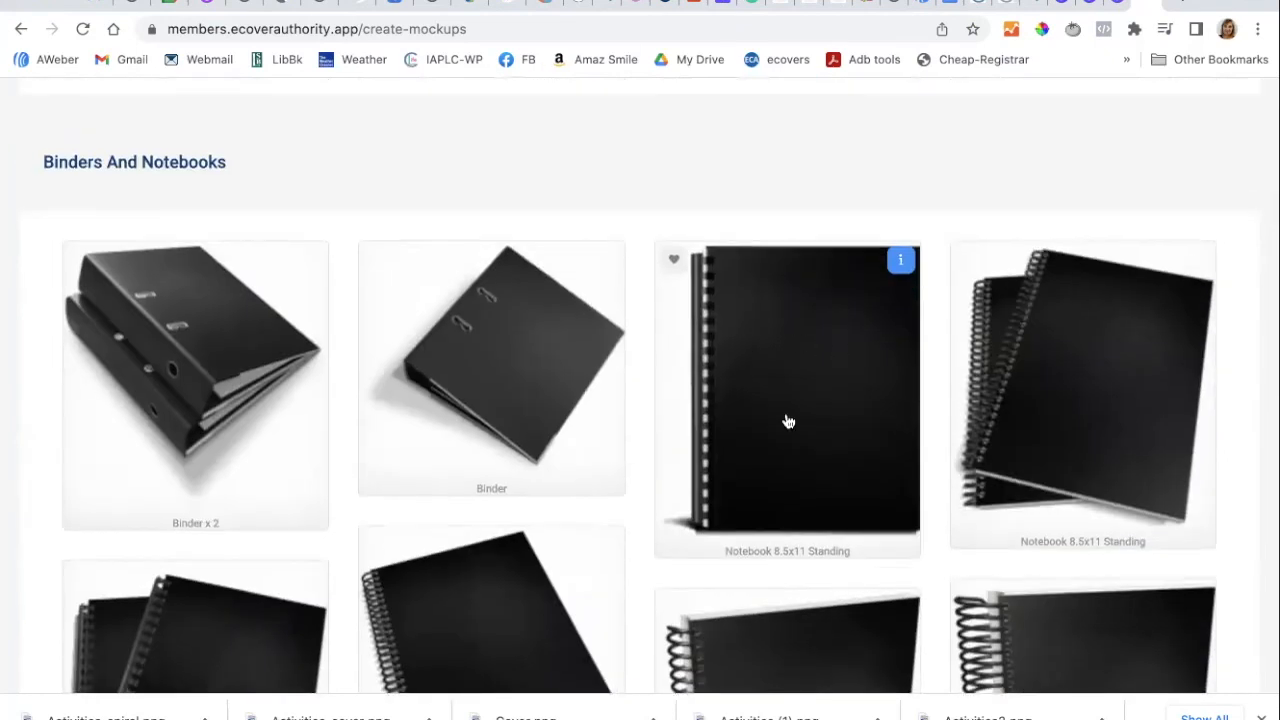
scroll(800, 494, down, 14)
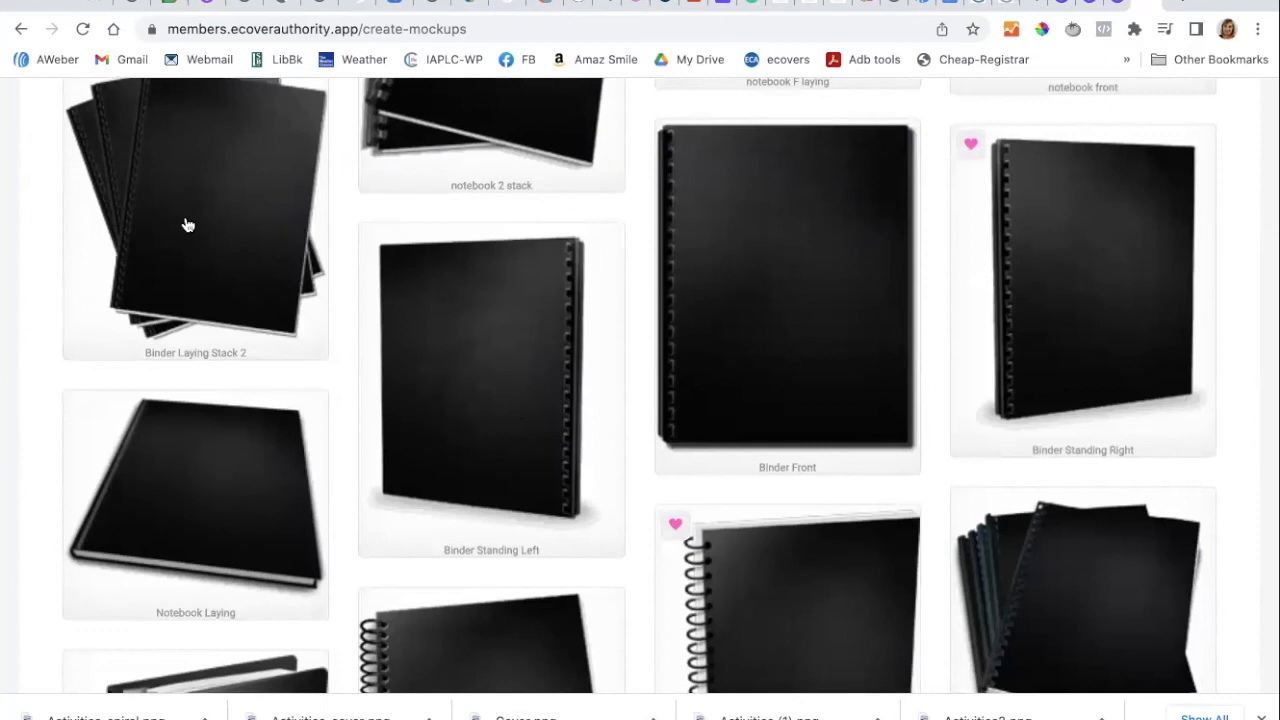
scroll(185, 225, up, 1)
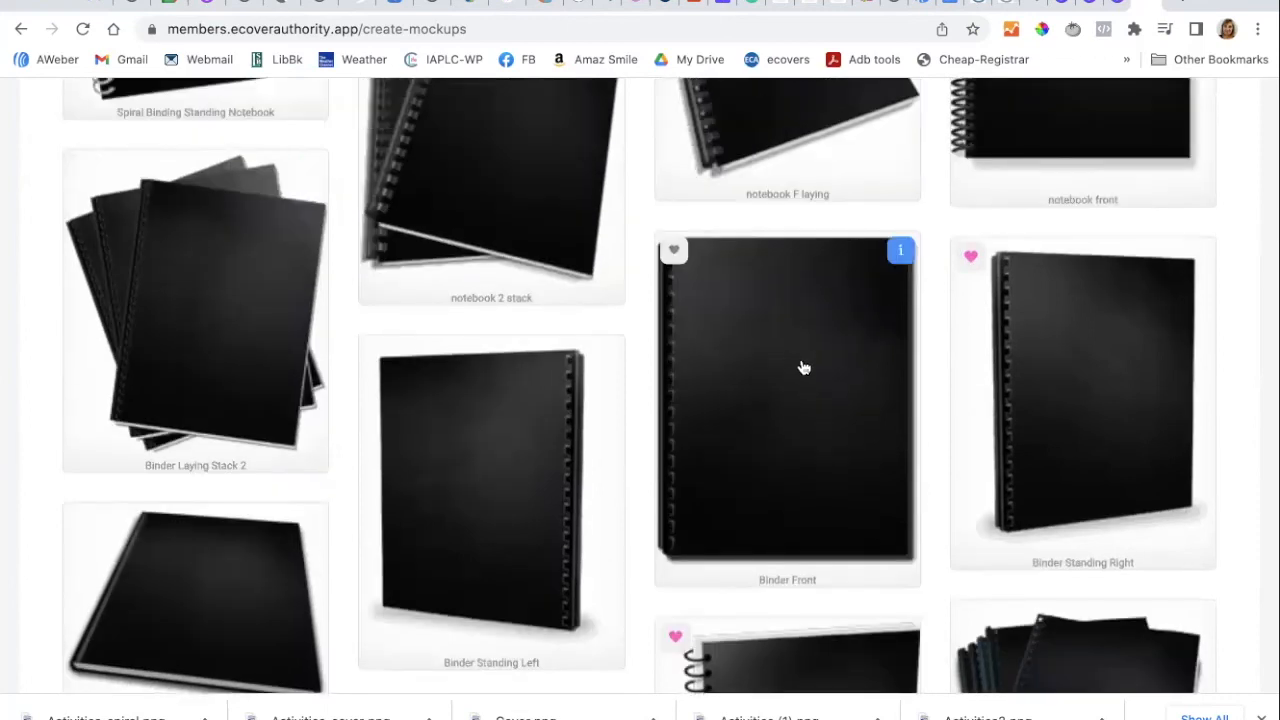
scroll(803, 368, down, 6)
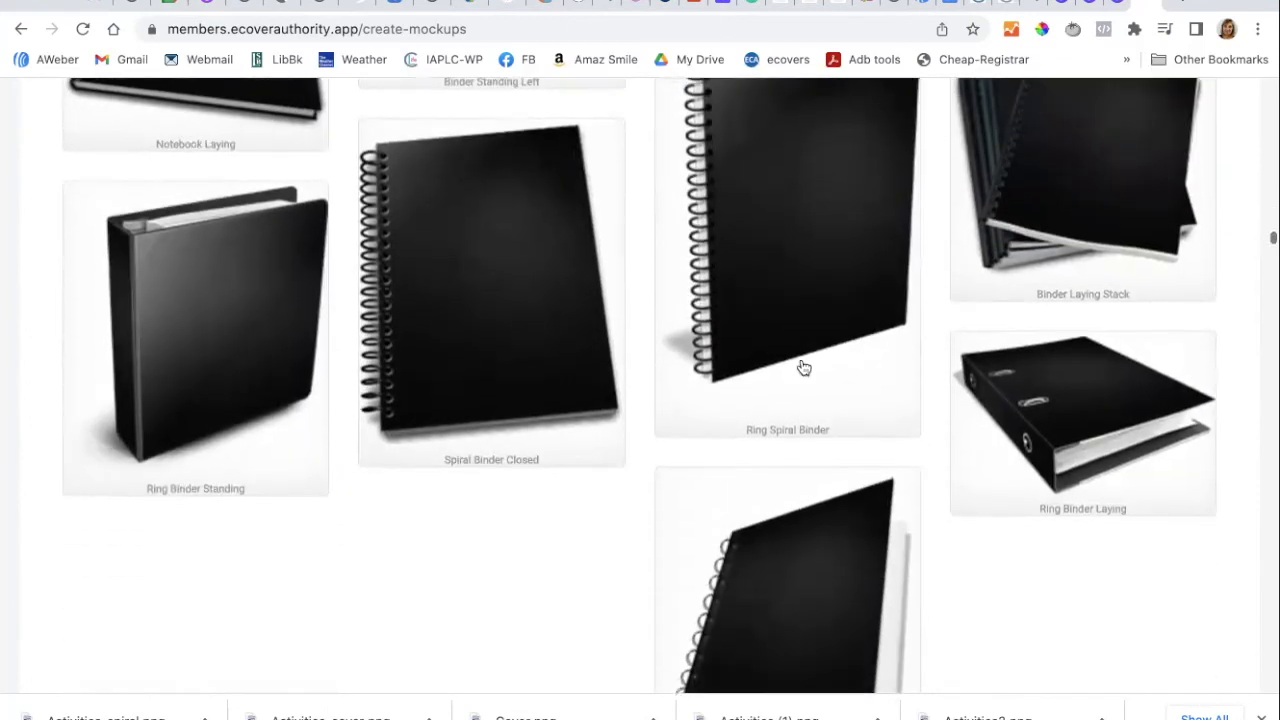
Step: Examine the tablet, Screens, Mobile Devices, Boxes, Landscape Books and square book mockup templates
scroll(803, 368, down, 13)
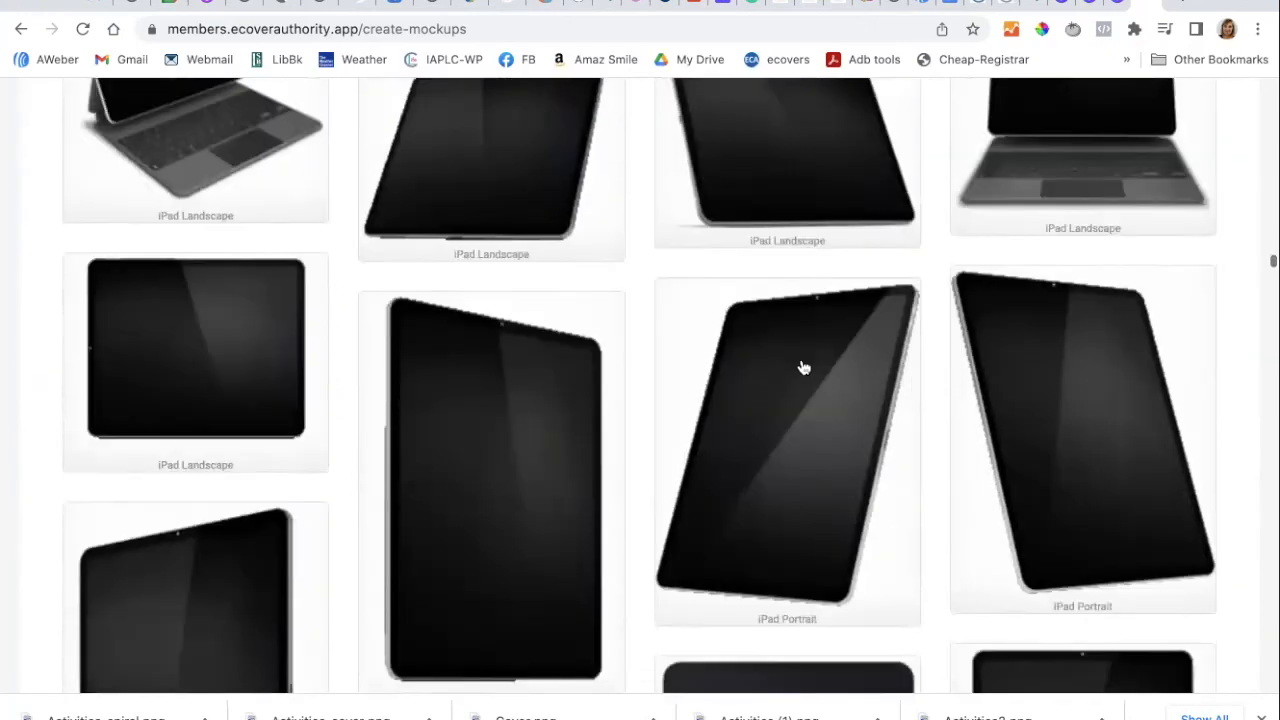
scroll(803, 368, down, 8)
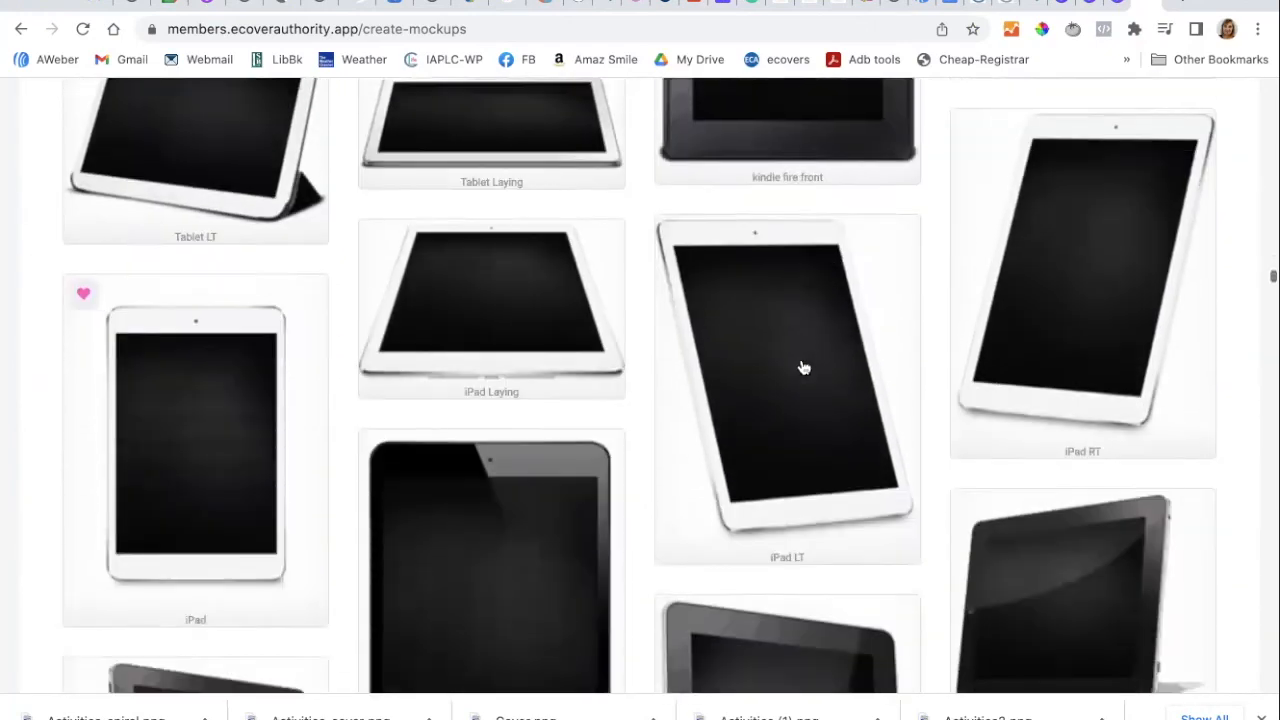
scroll(803, 368, down, 1)
scroll(803, 368, down, 8)
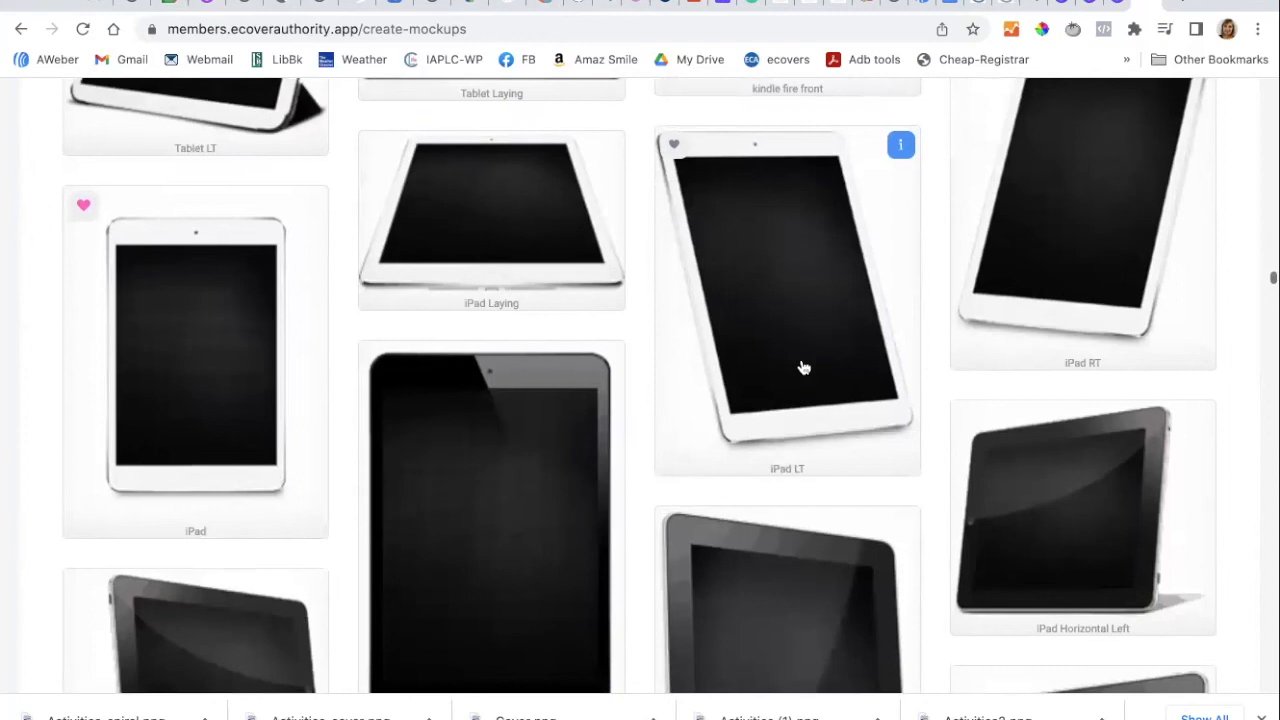
scroll(803, 368, down, 10)
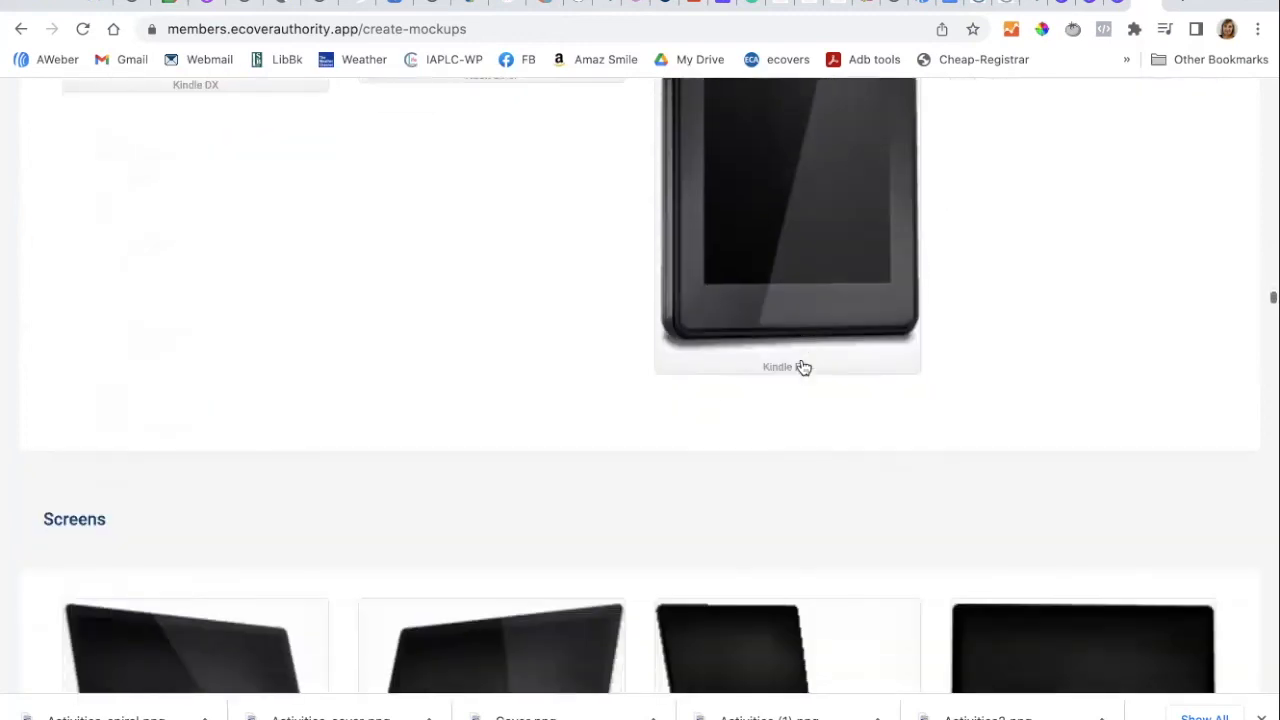
scroll(803, 368, down, 12)
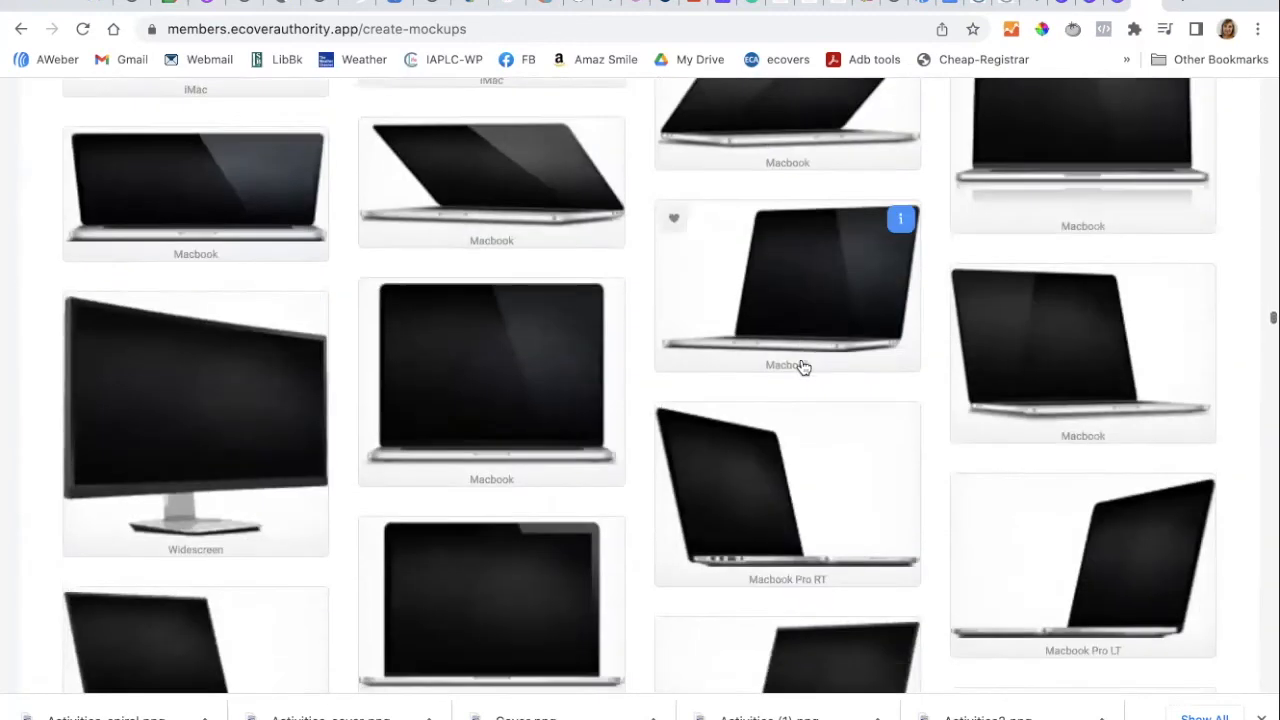
scroll(803, 368, down, 12)
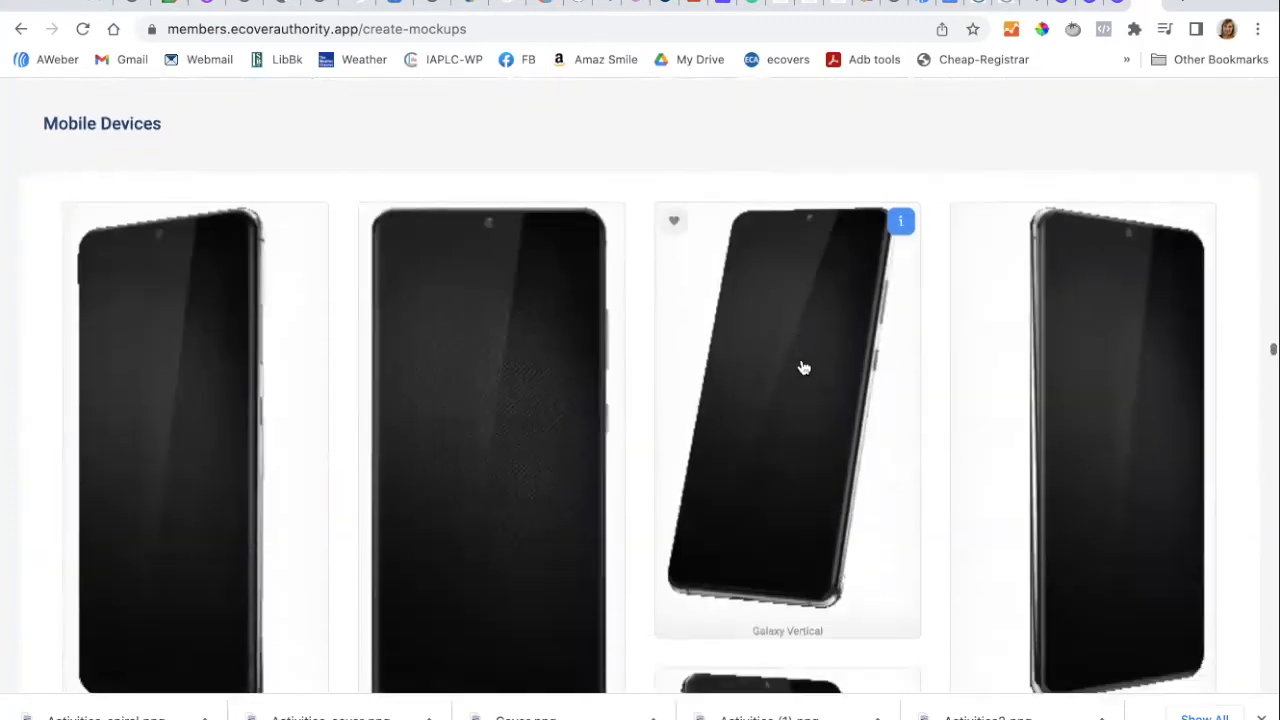
scroll(800, 365, down, 12)
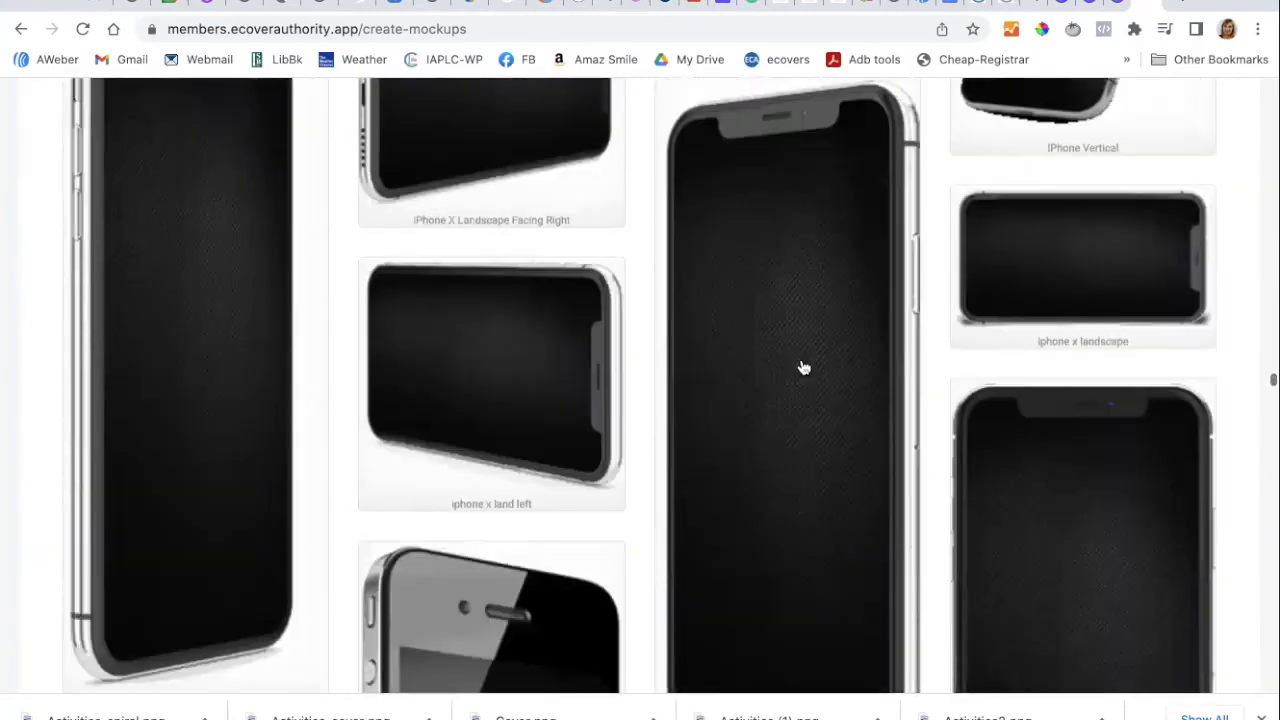
scroll(802, 367, down, 12)
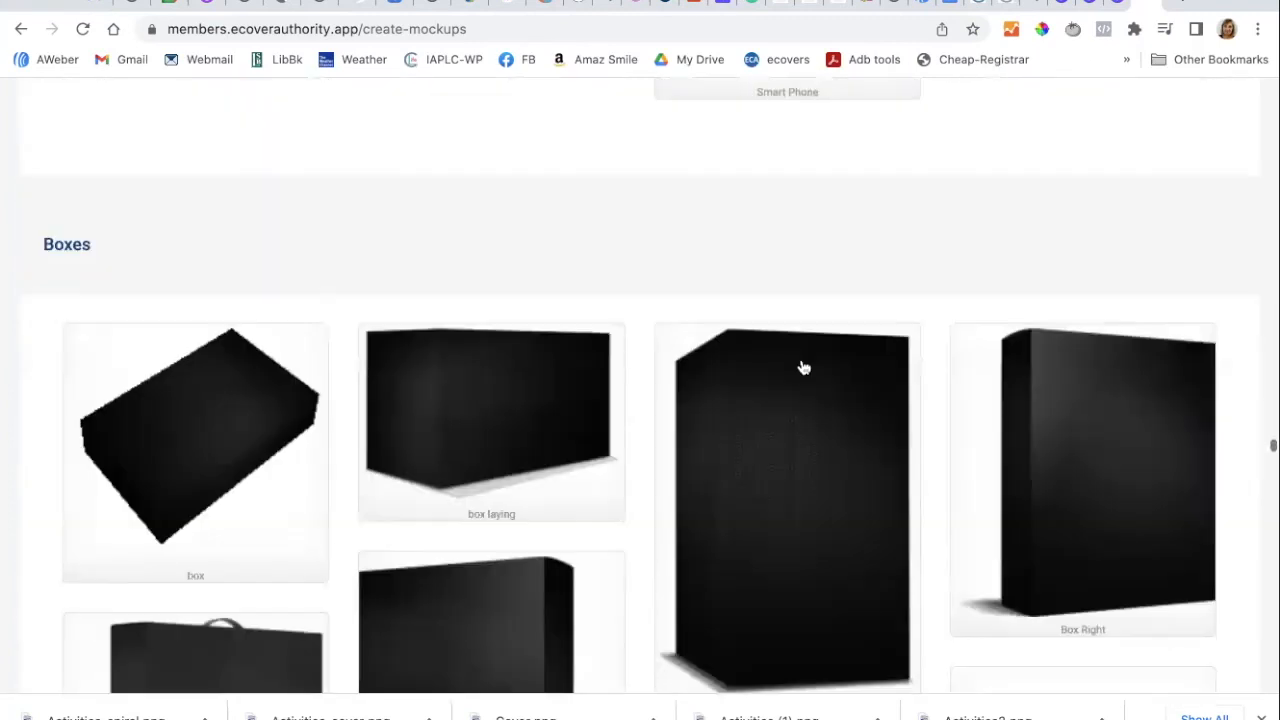
scroll(800, 365, down, 12)
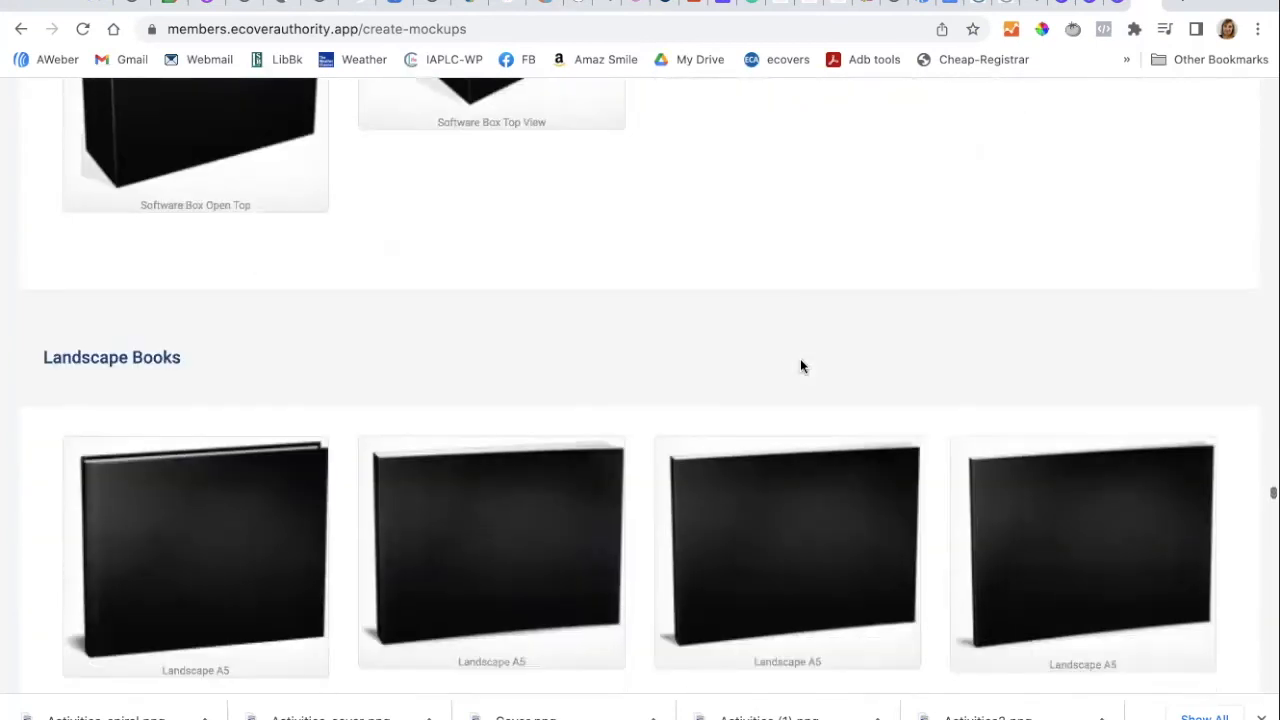
scroll(800, 365, down, 12)
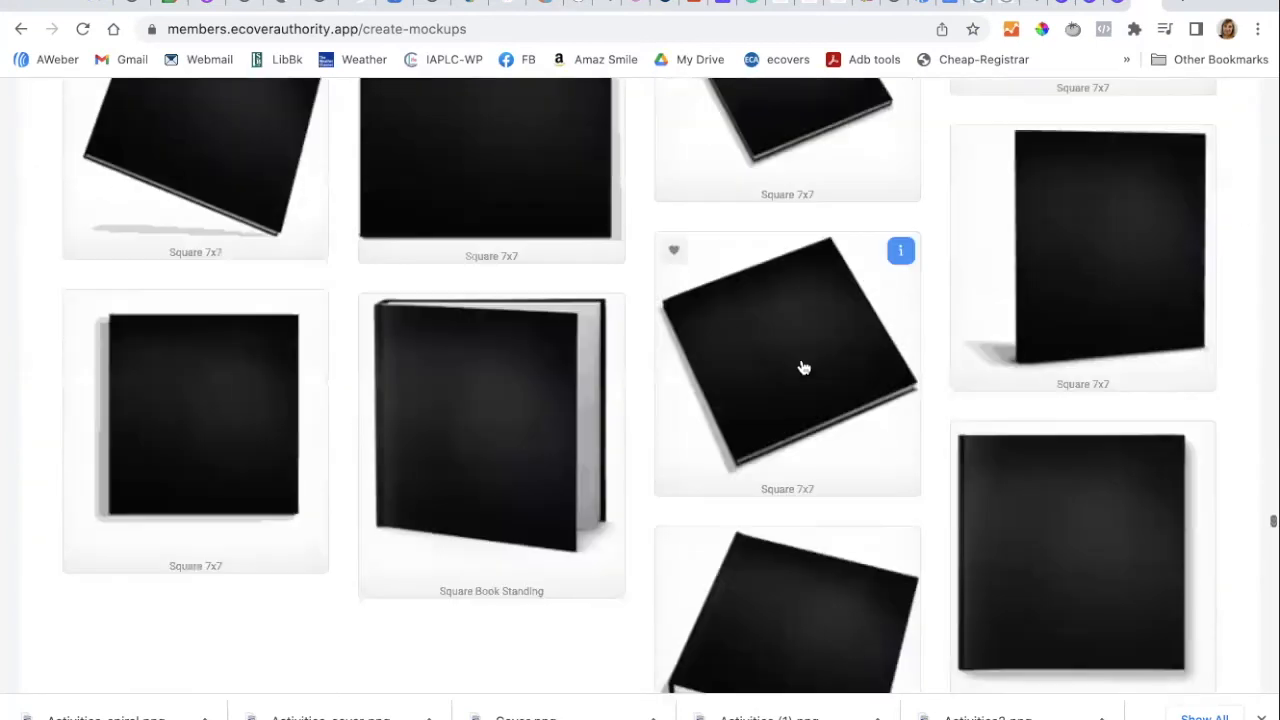
Step: Examine the Paperback Books templates, including the favorited Paperback Thin Stack mockup
scroll(802, 367, up, 3)
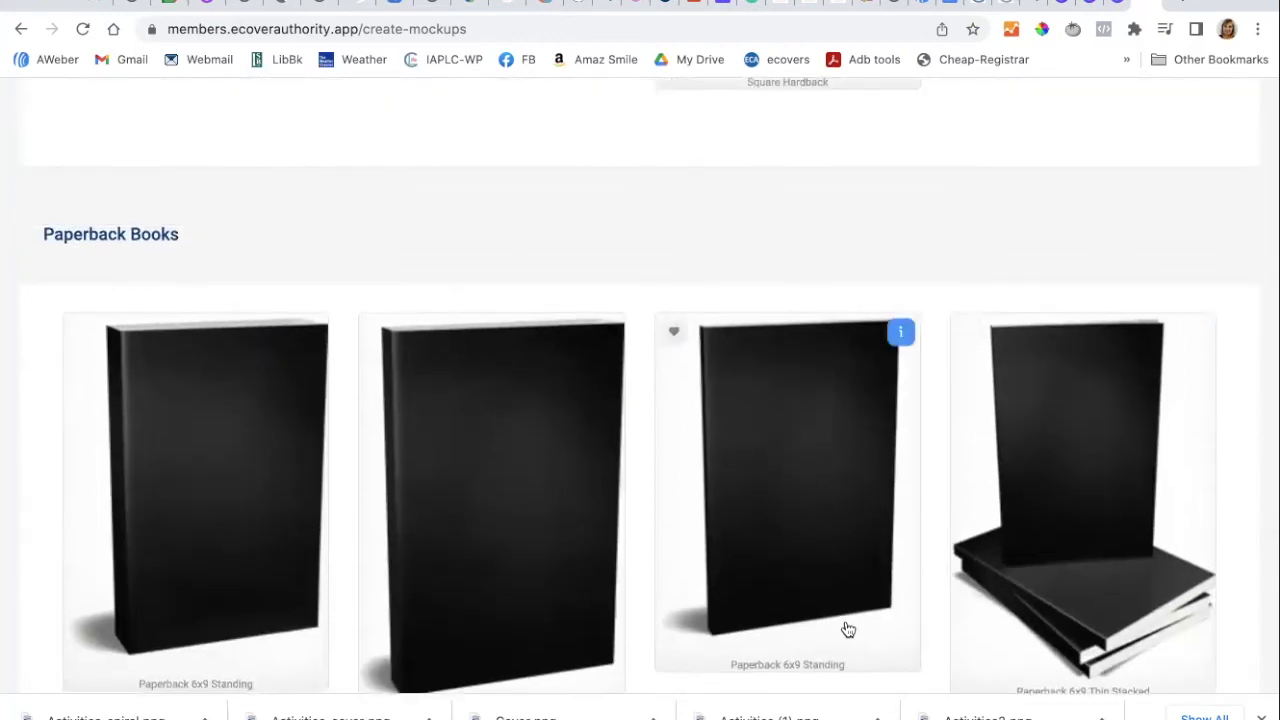
scroll(813, 618, down, 6)
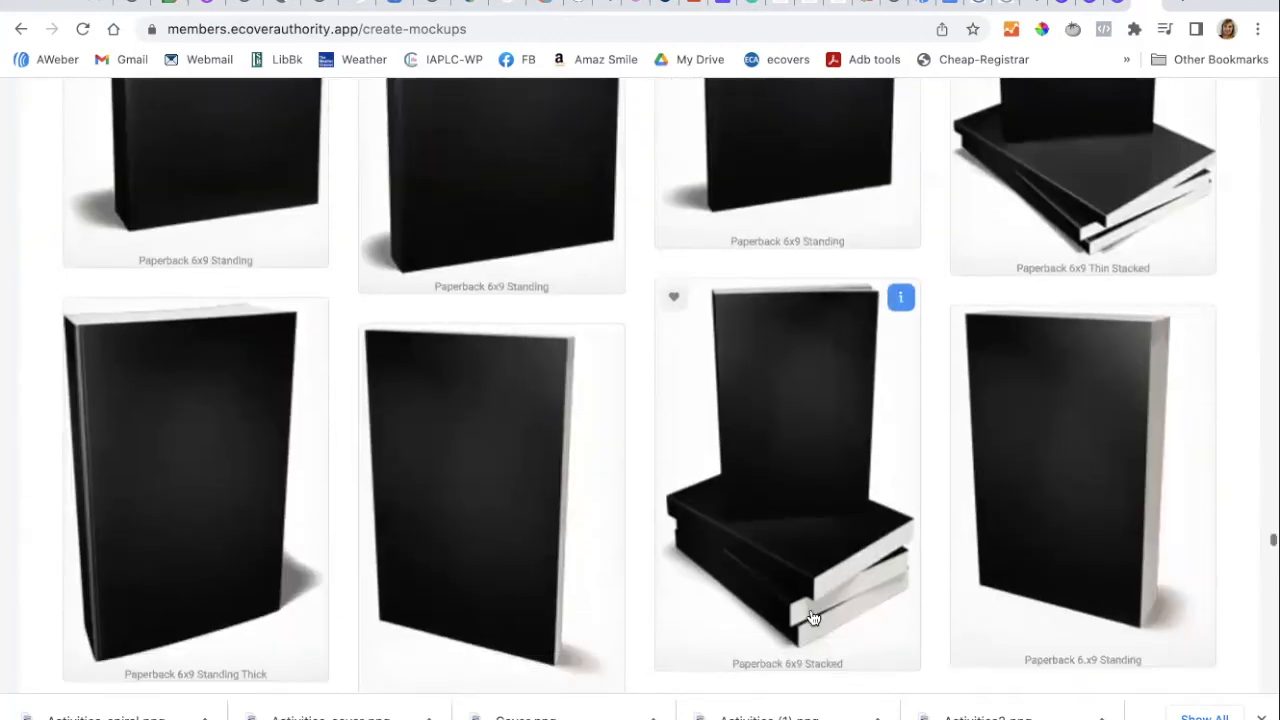
scroll(813, 618, down, 1)
scroll(813, 505, down, 10)
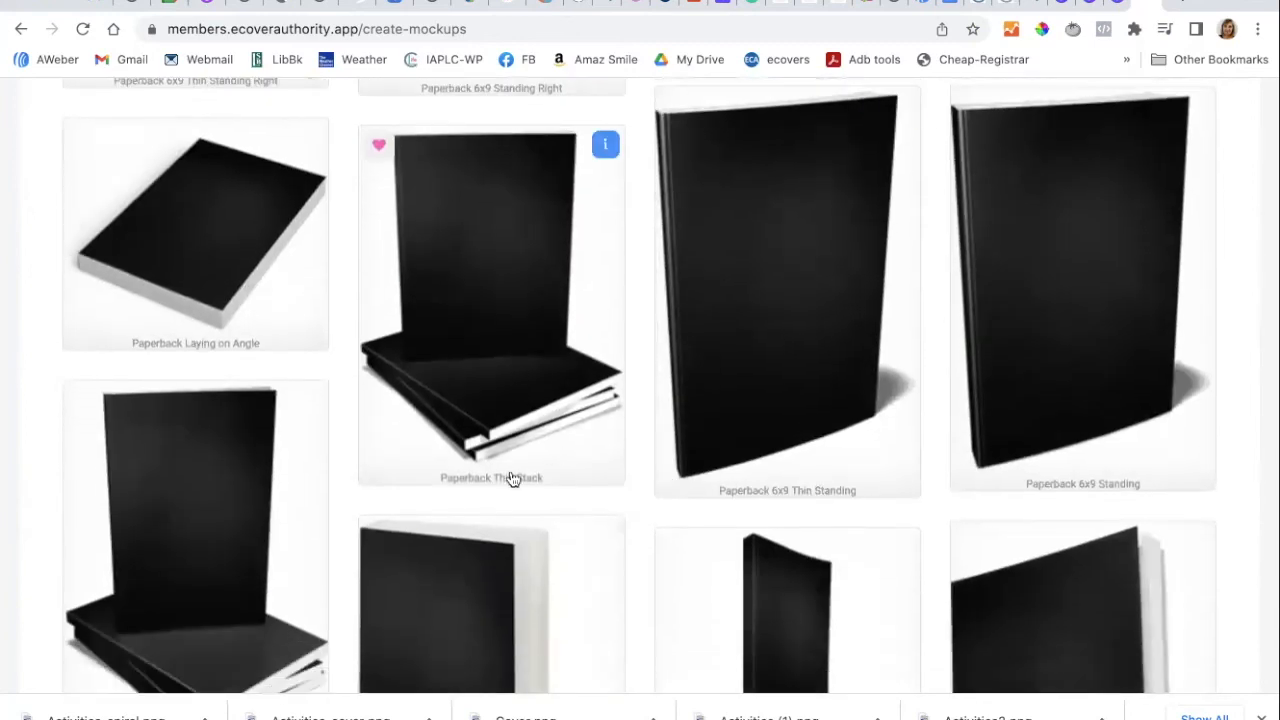
click(378, 146)
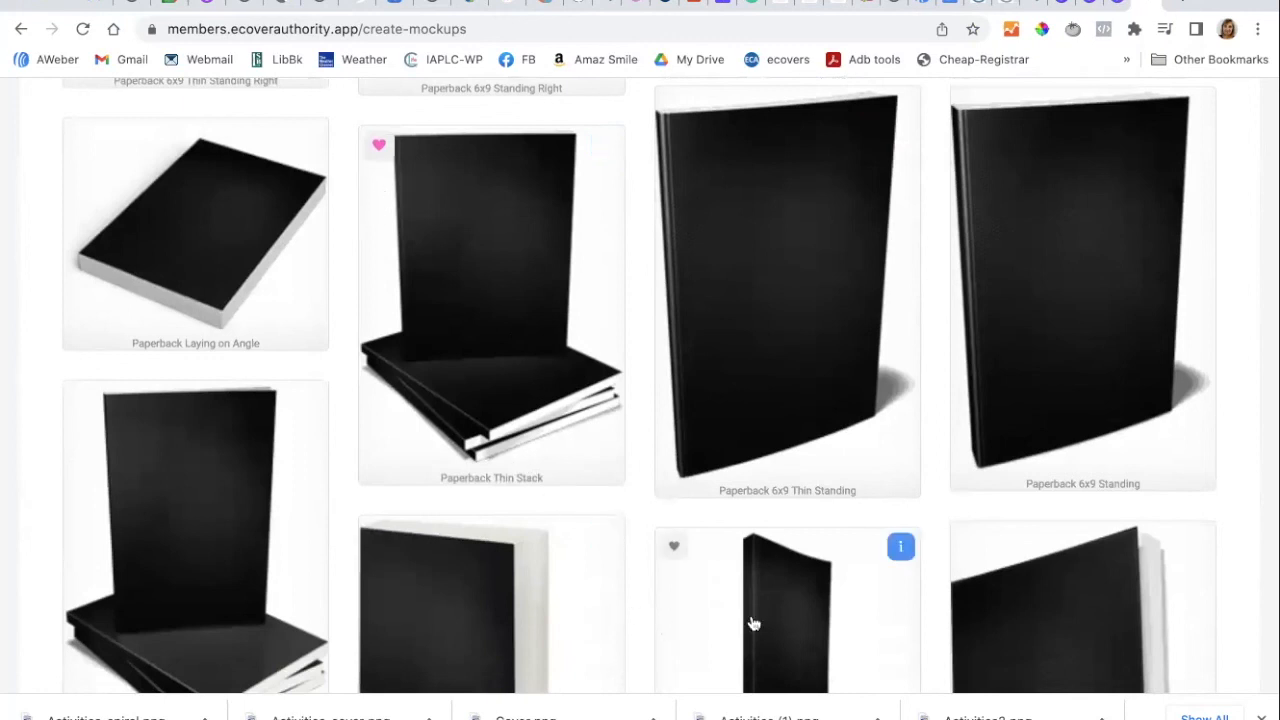
scroll(830, 614, down, 4)
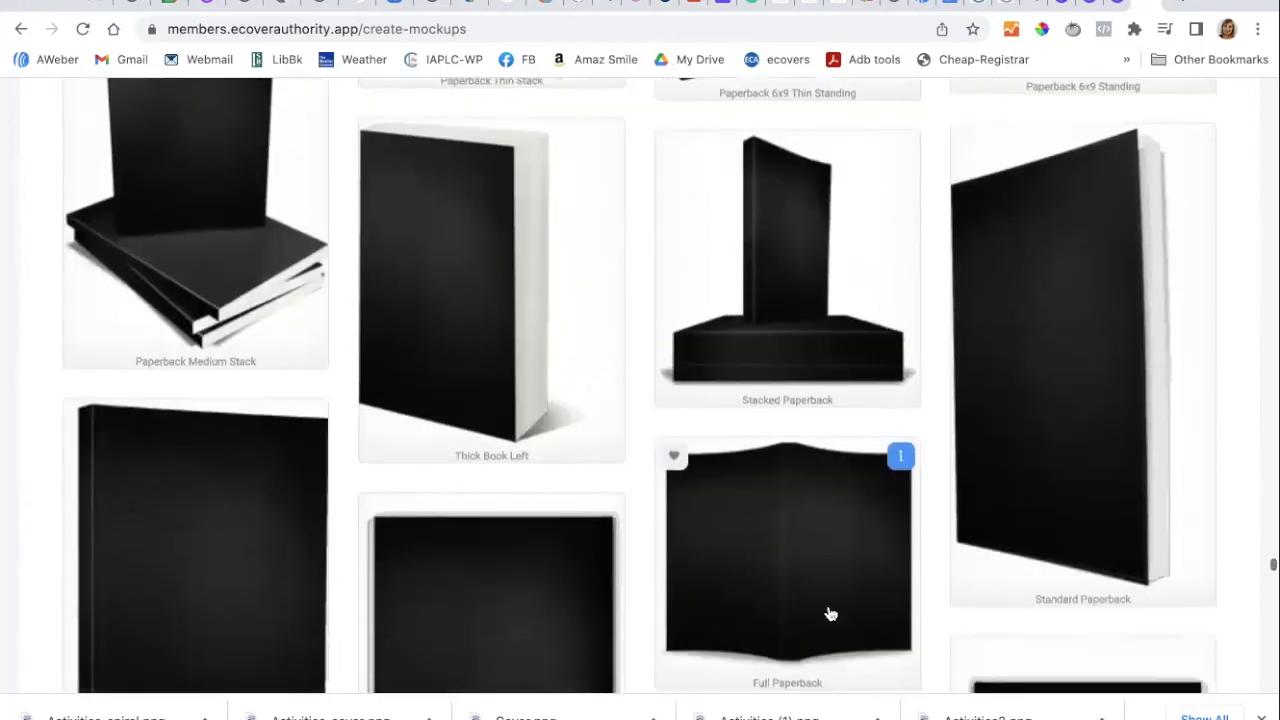
scroll(830, 614, down, 2)
scroll(830, 614, up, 2)
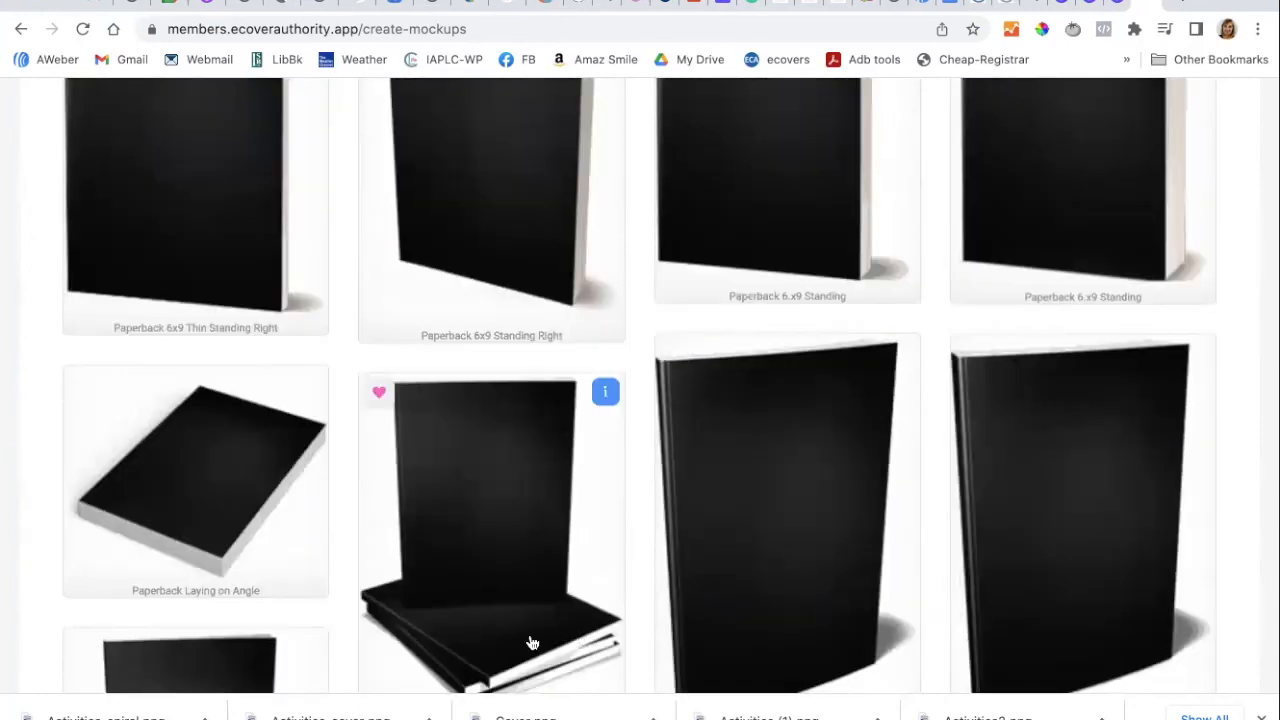
scroll(530, 556, down, 1)
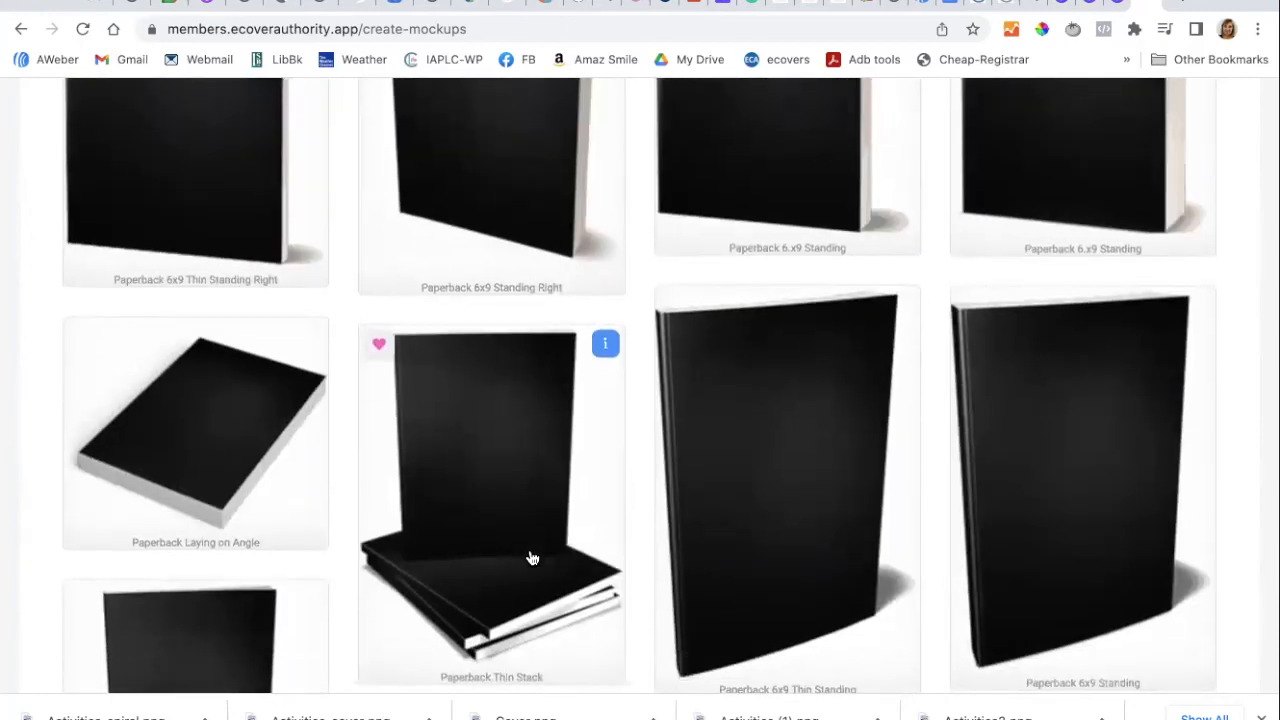